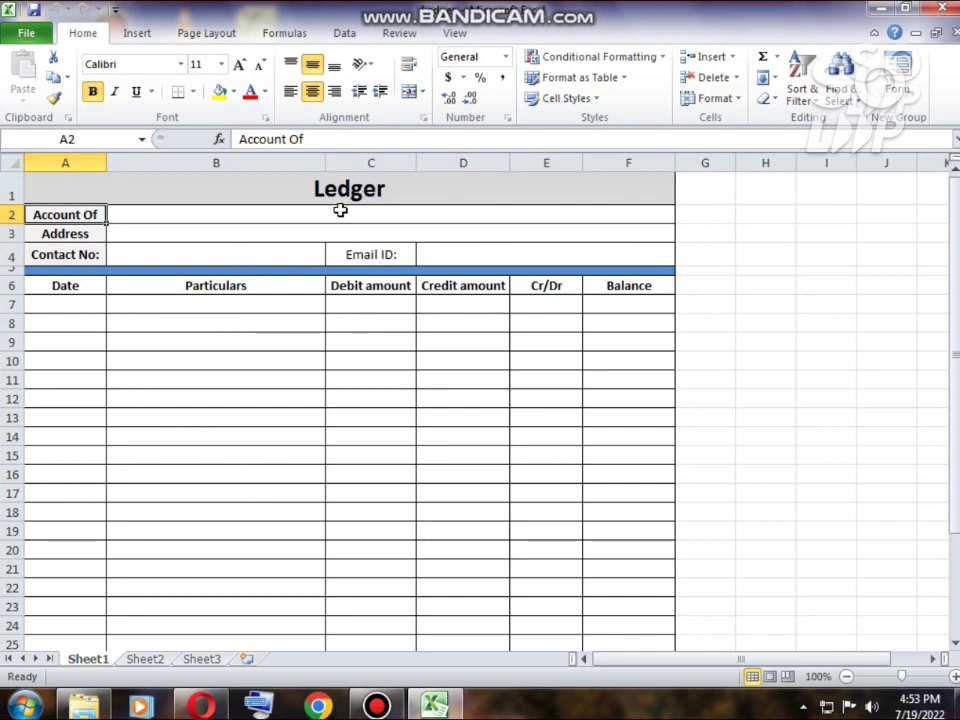
Glance at the Index sheet, return to the Ledger, and review the row 7 columns before selecting A7.
left_click(145, 660)
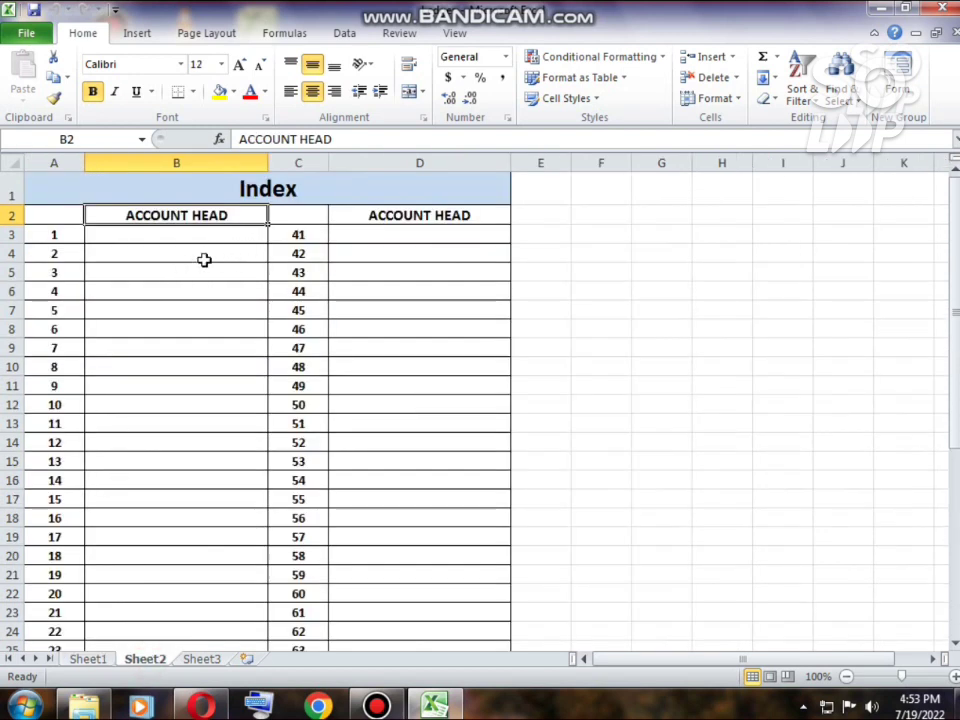
left_click(80, 661)
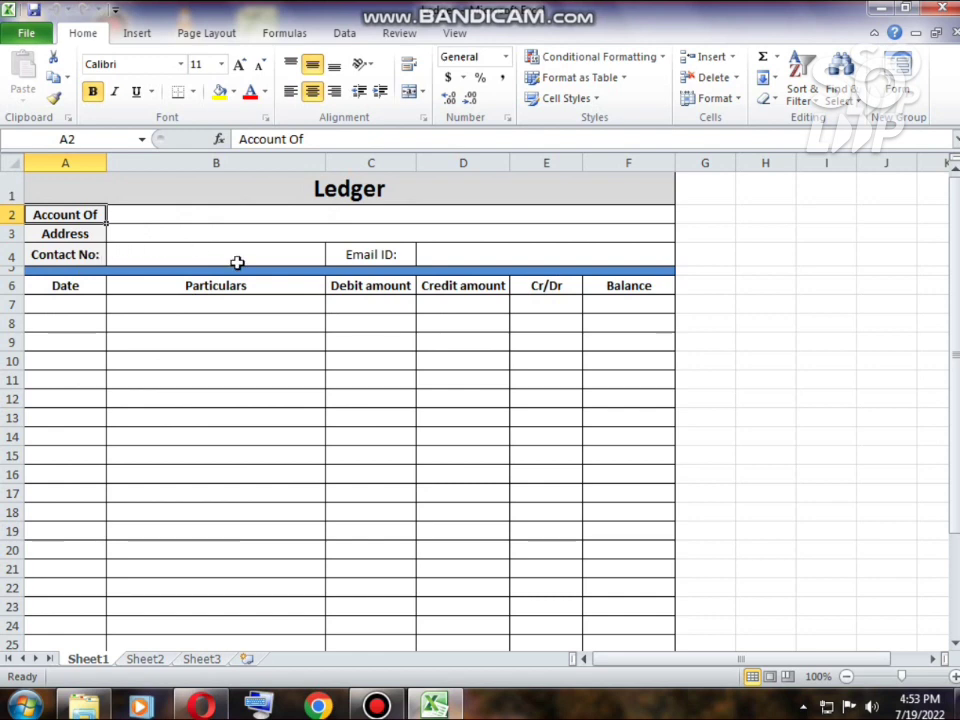
left_click(44, 305)
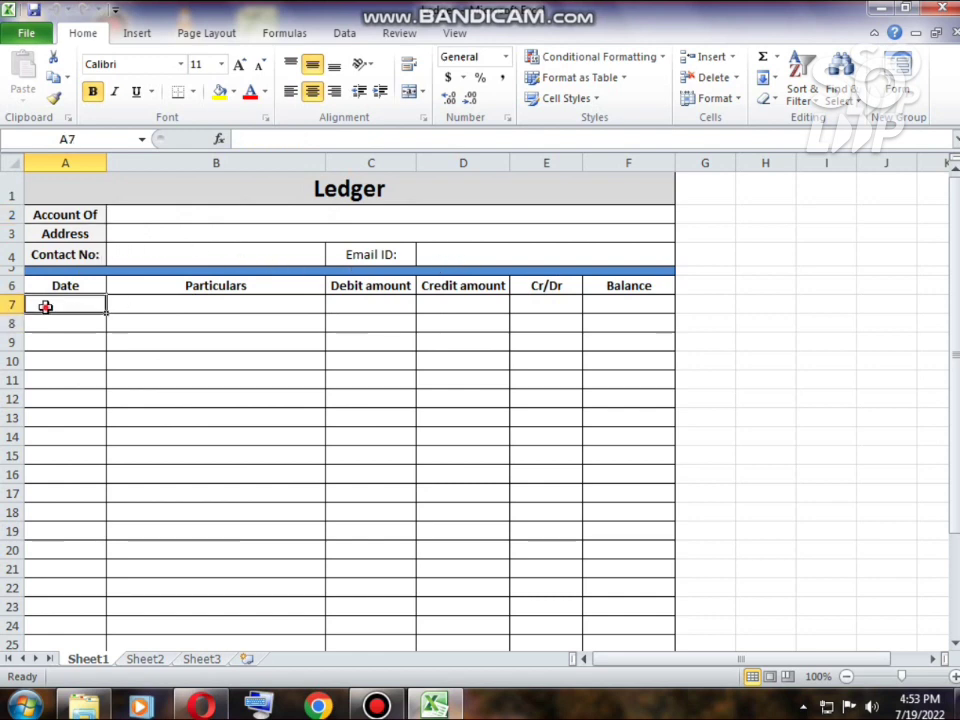
left_click(238, 311)
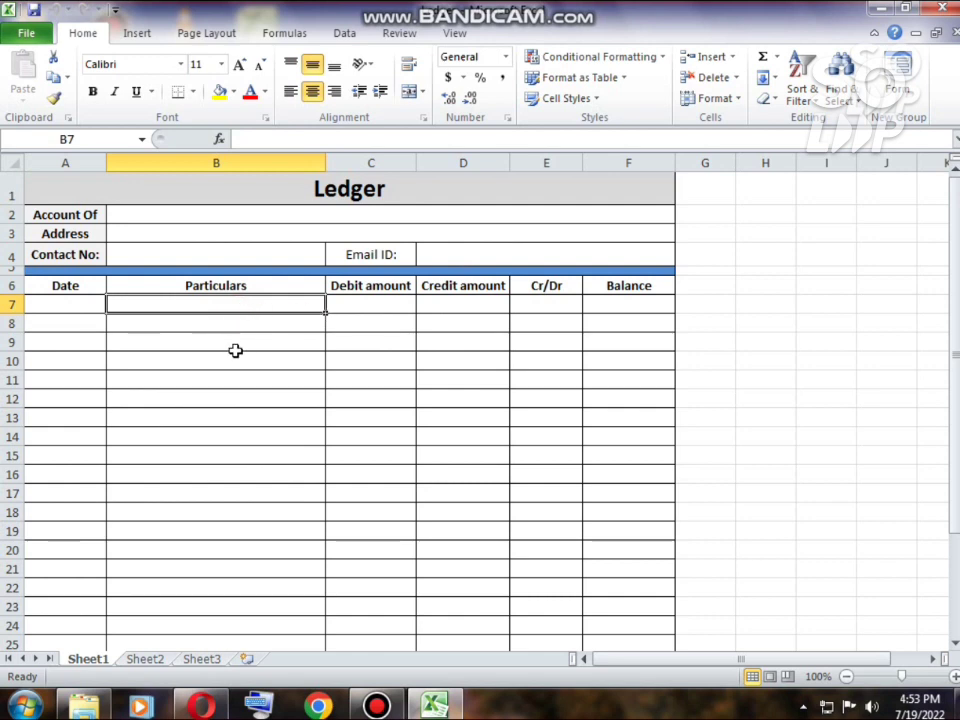
left_click(363, 306)
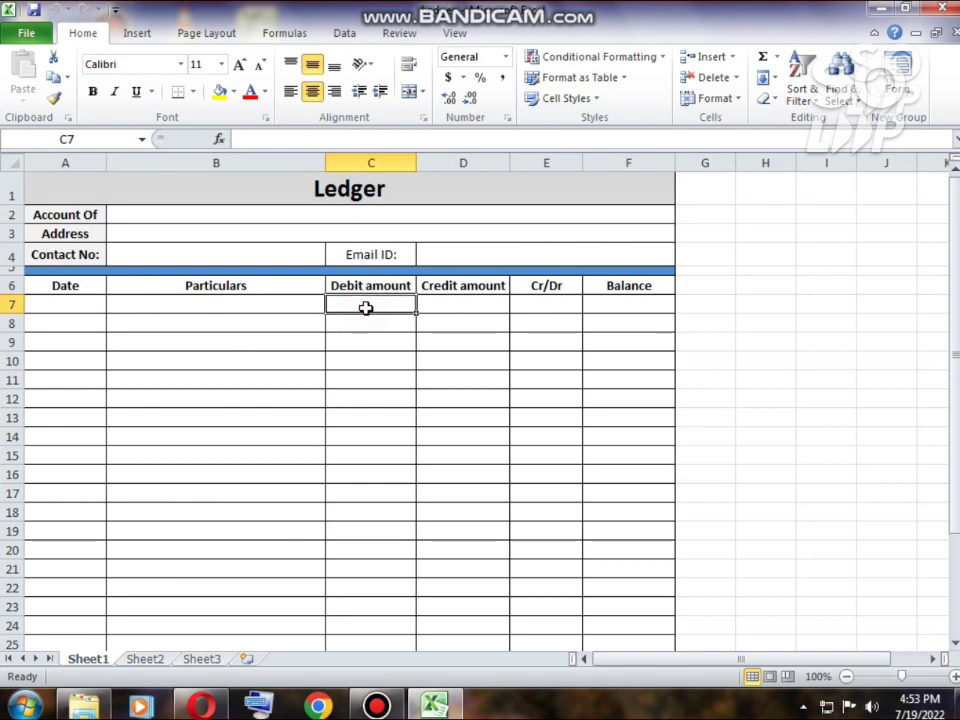
left_click(455, 311)
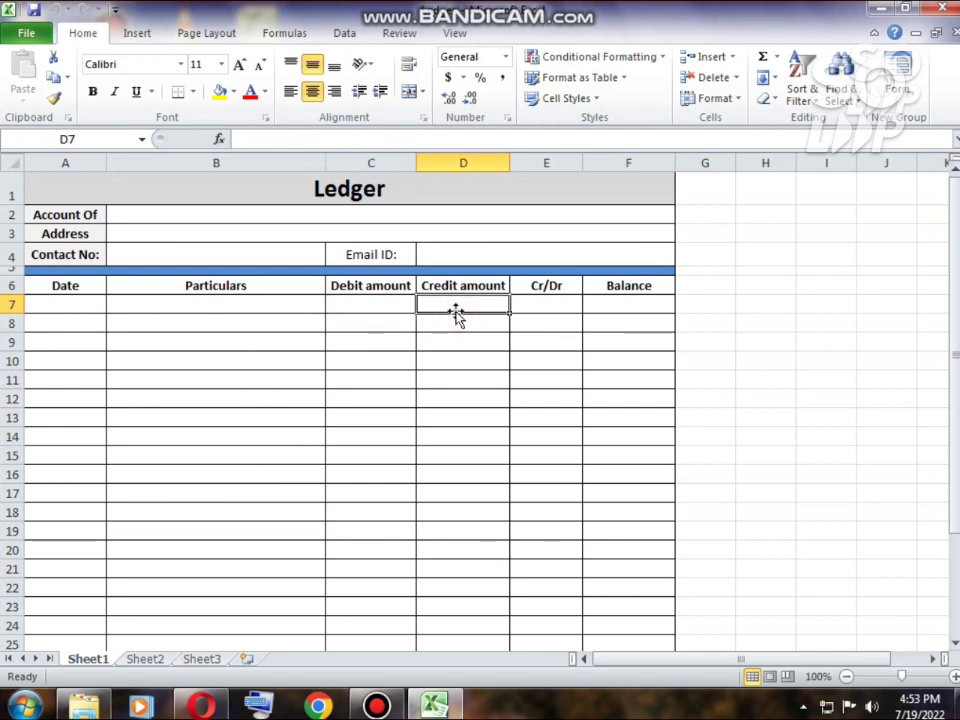
left_click(628, 307)
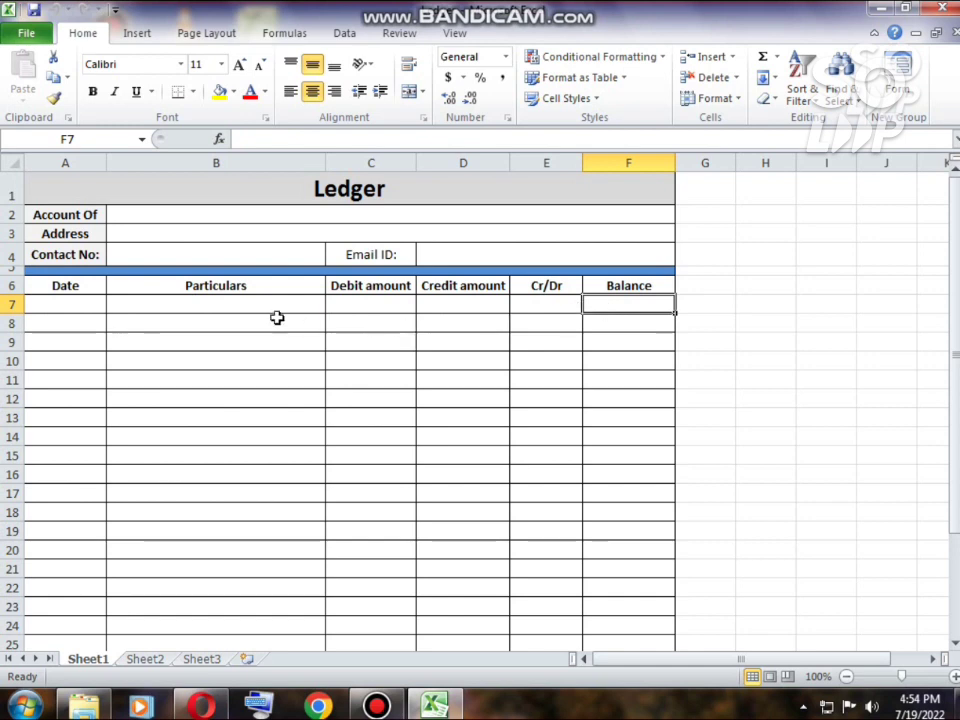
left_click(66, 308)
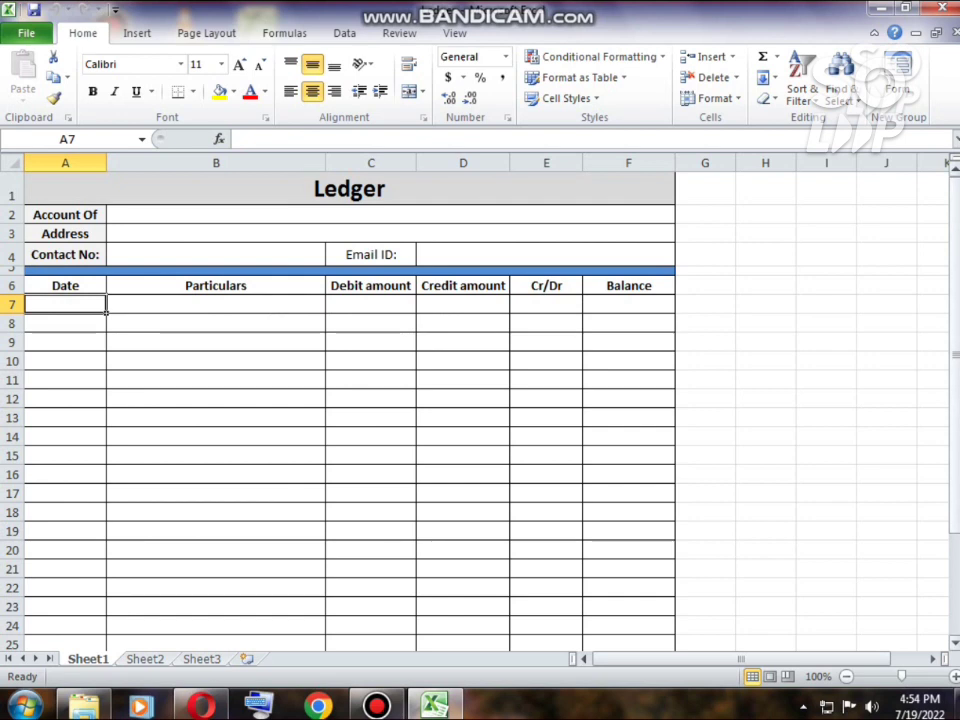
Fill row 7 with today's date 7/19/2022, 'To bill 102', and a 5000 debit amount.
key("ctrl+semicolon")
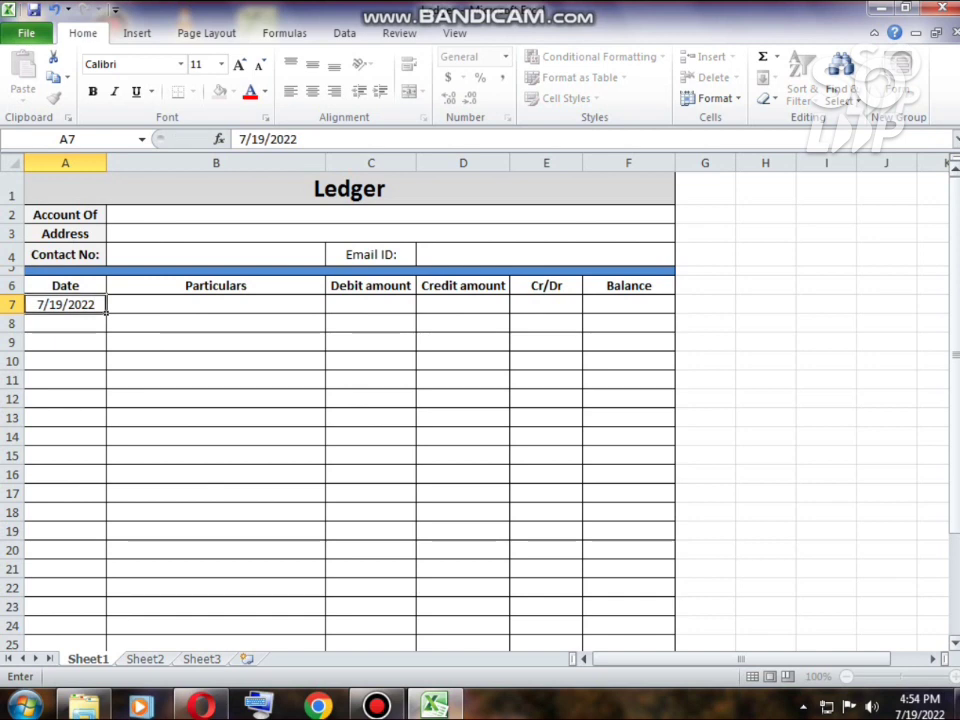
key("Tab")
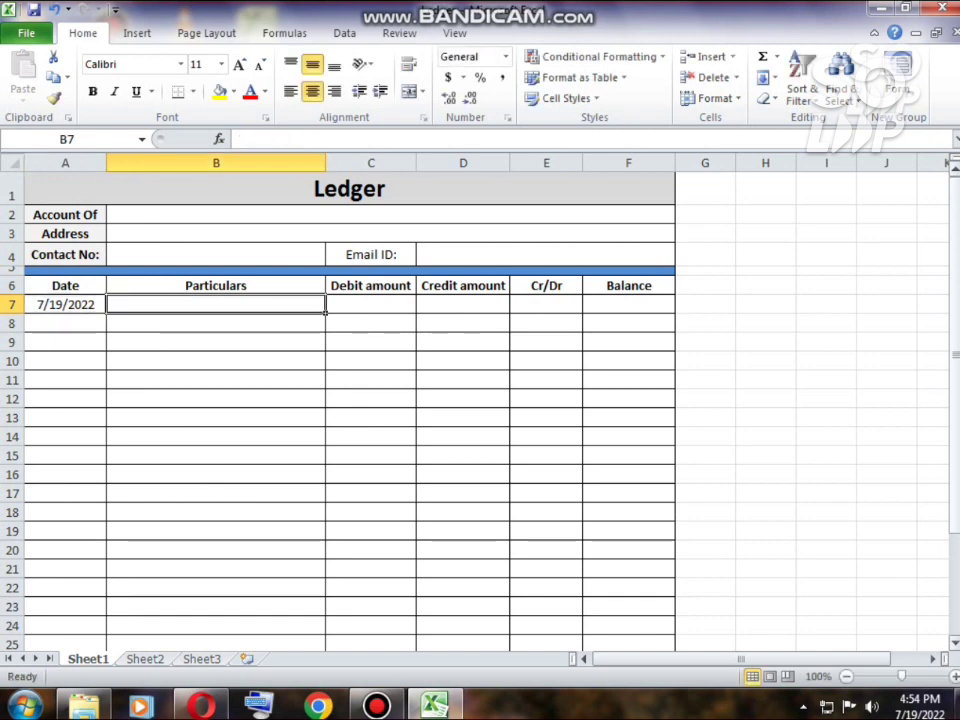
type("T")
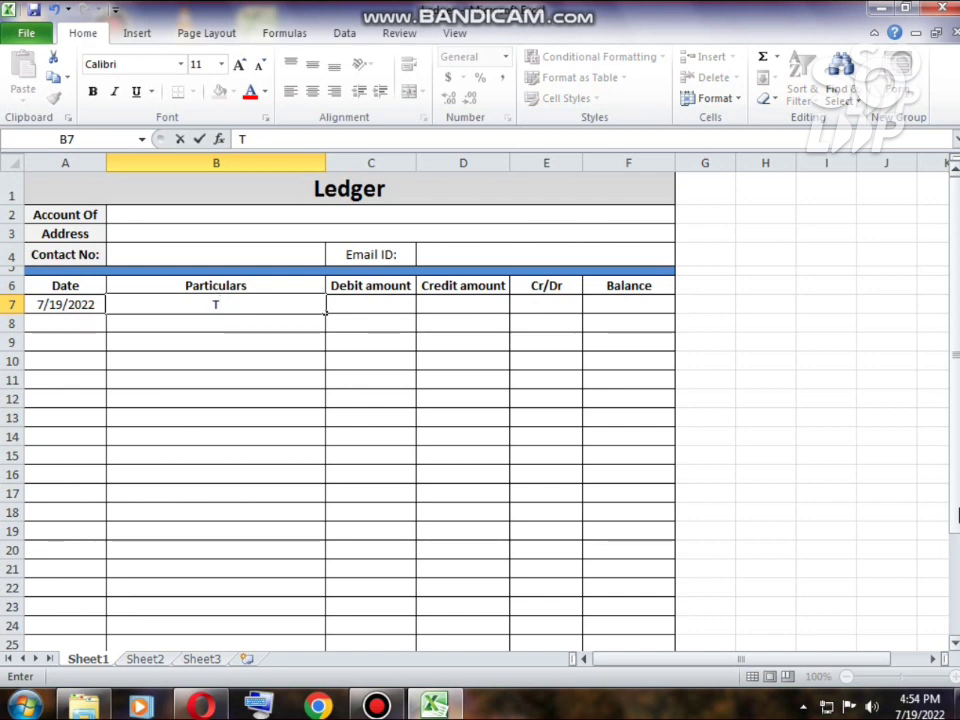
type("o b")
type("ill")
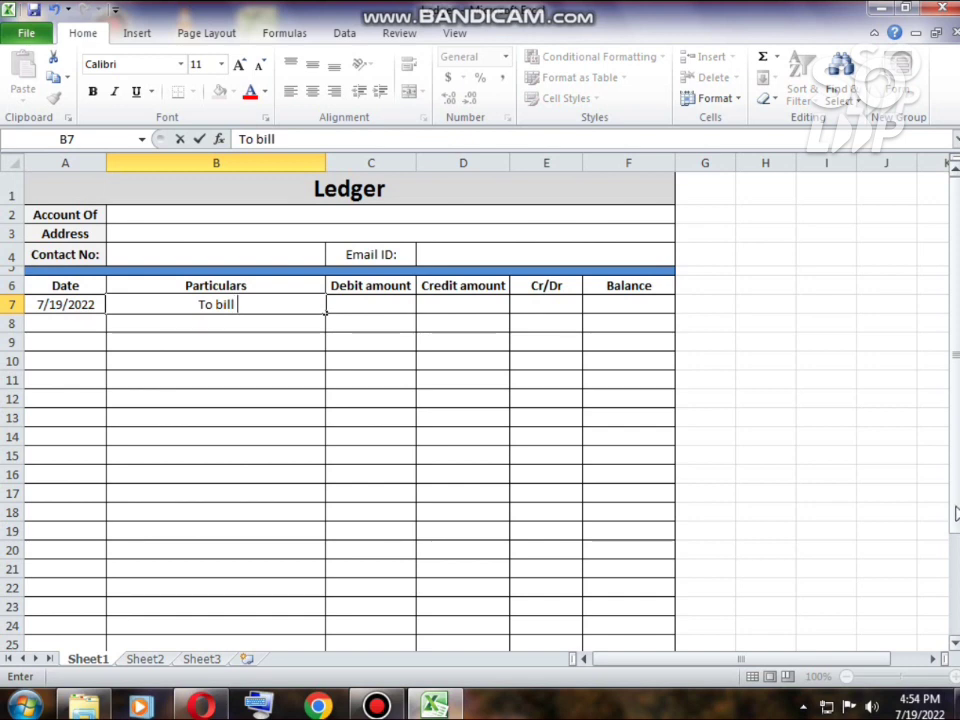
type("102")
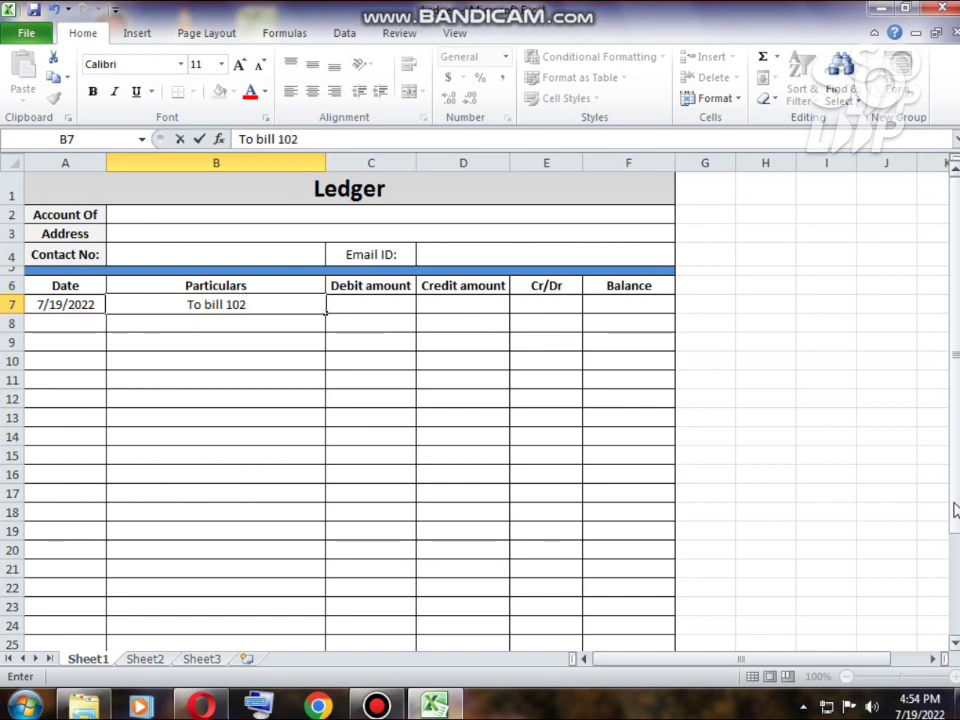
key("Tab")
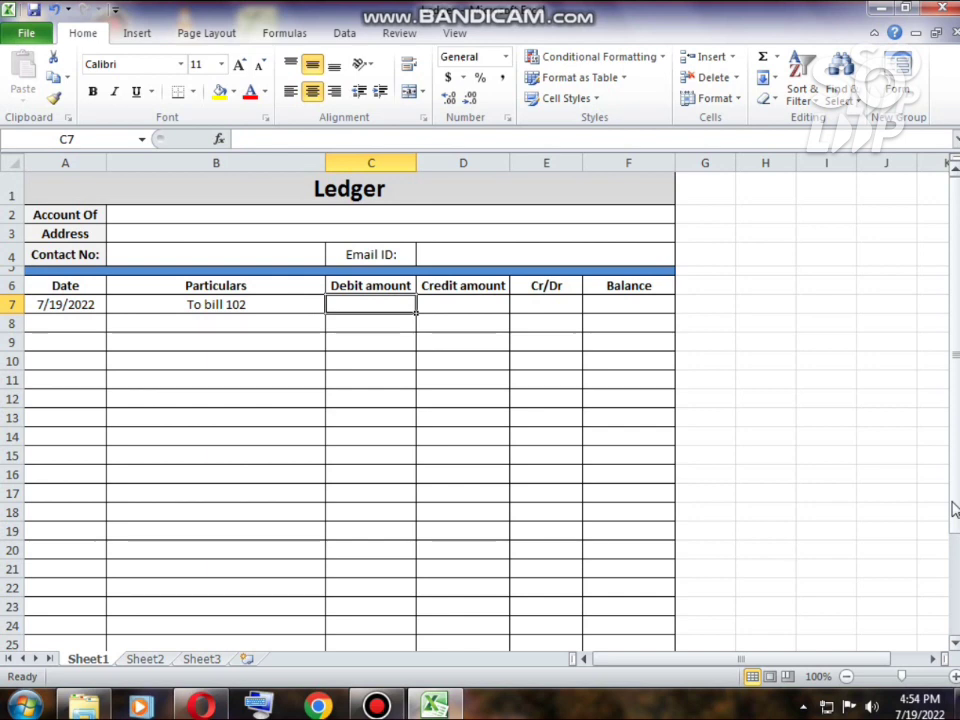
type("5")
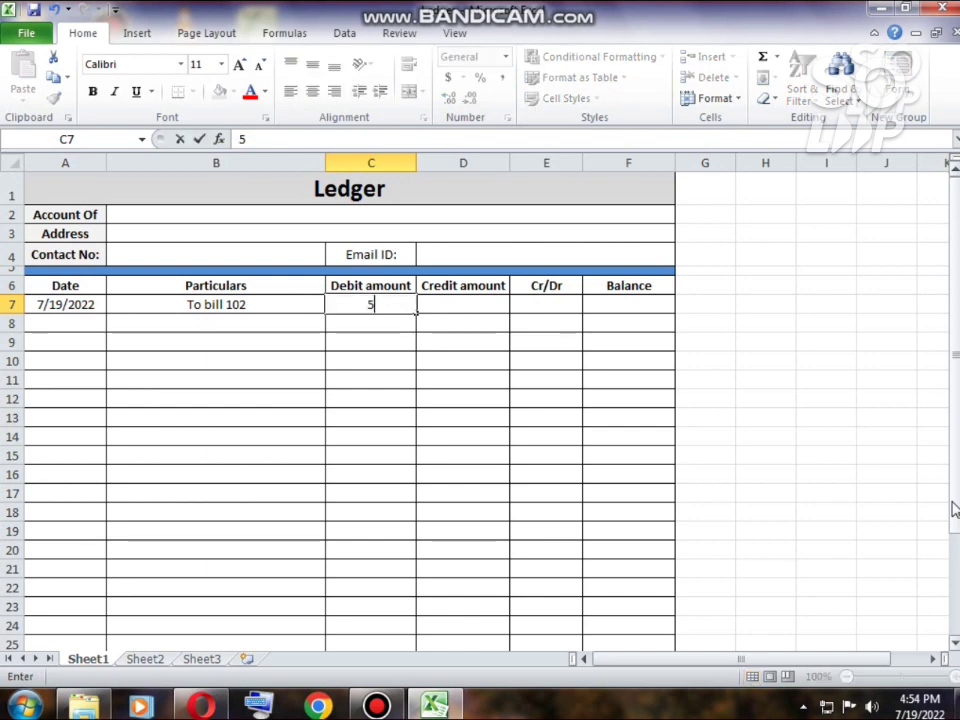
type("000")
key("Tab")
key("Tab")
key("Tab")
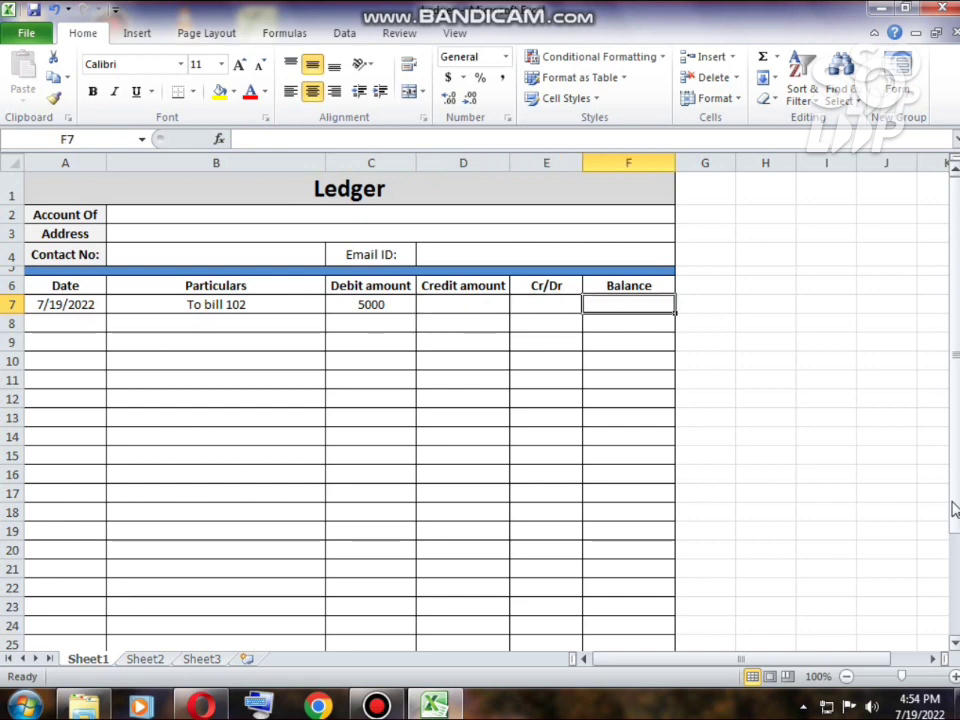
Enter =C7+D7 in F7 so the first balance reads 5000.
type("=")
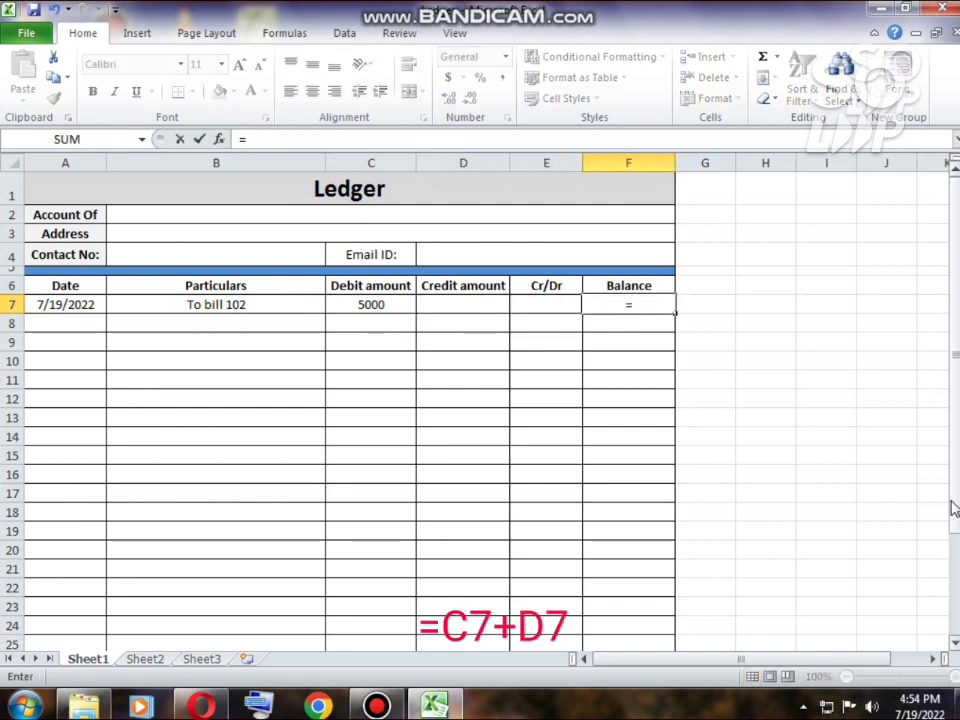
left_click(366, 308)
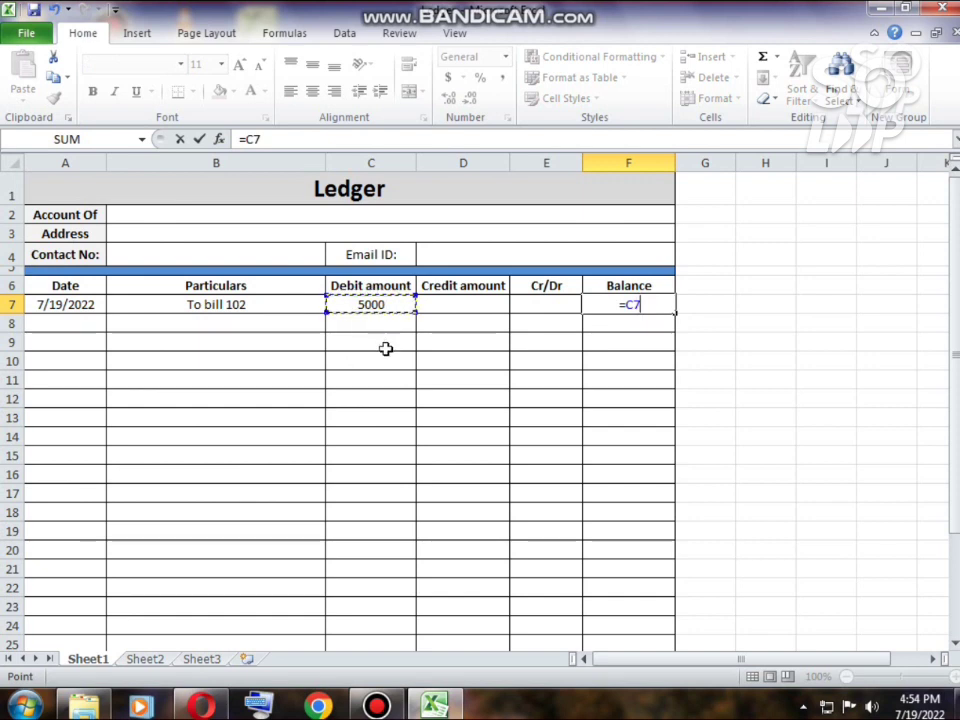
type("+")
left_click(452, 304)
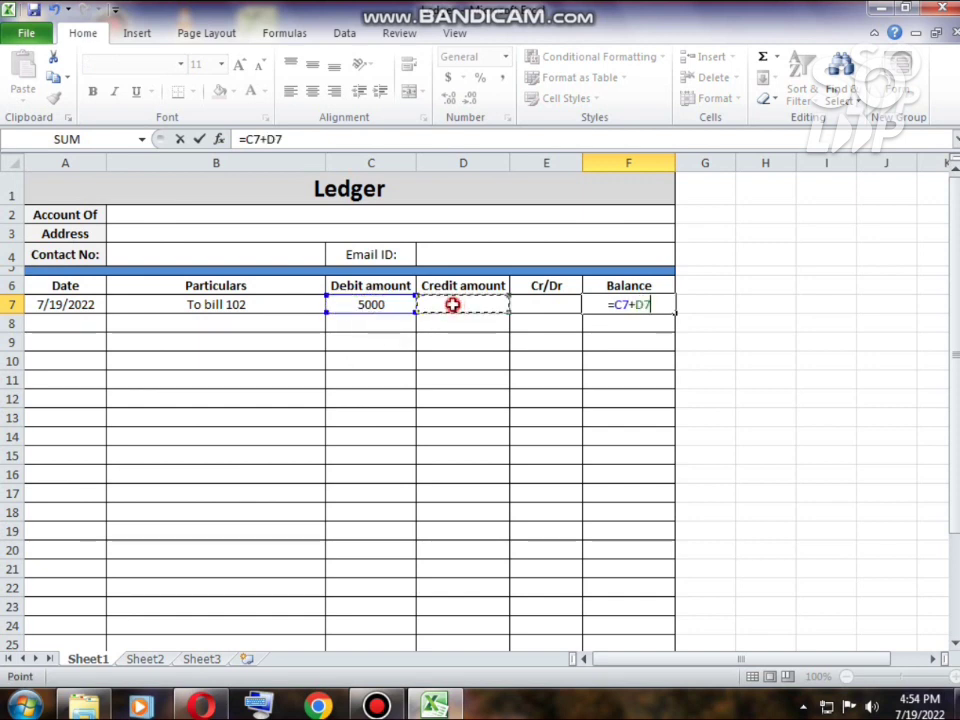
key("Return")
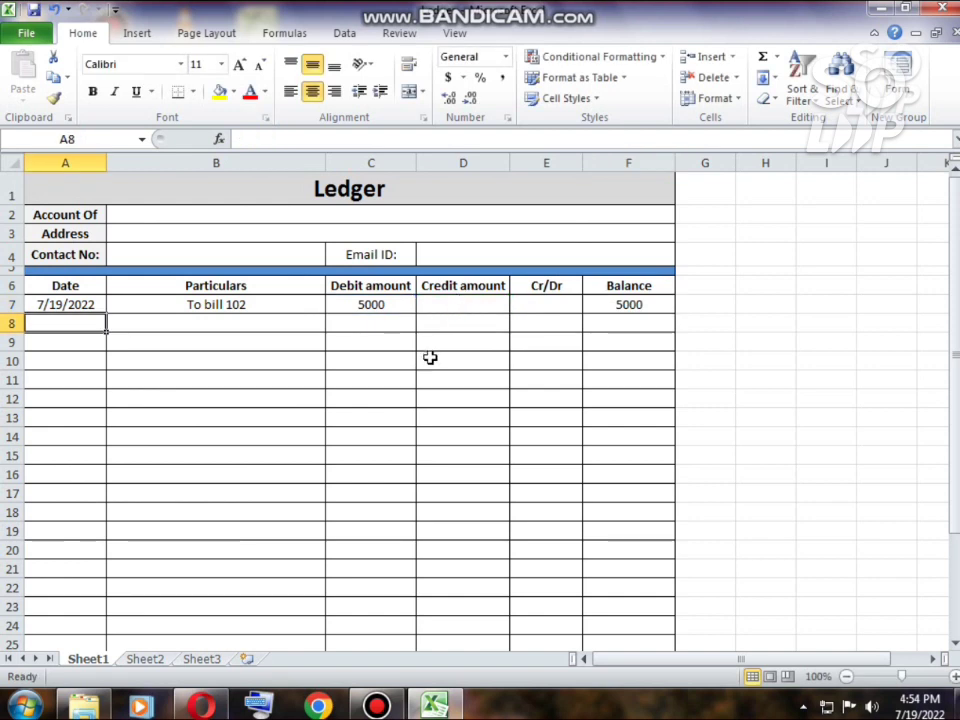
Enter date 8/19/2022 and particulars 'Cash received' in row 8, fixing the typo.
type("8")
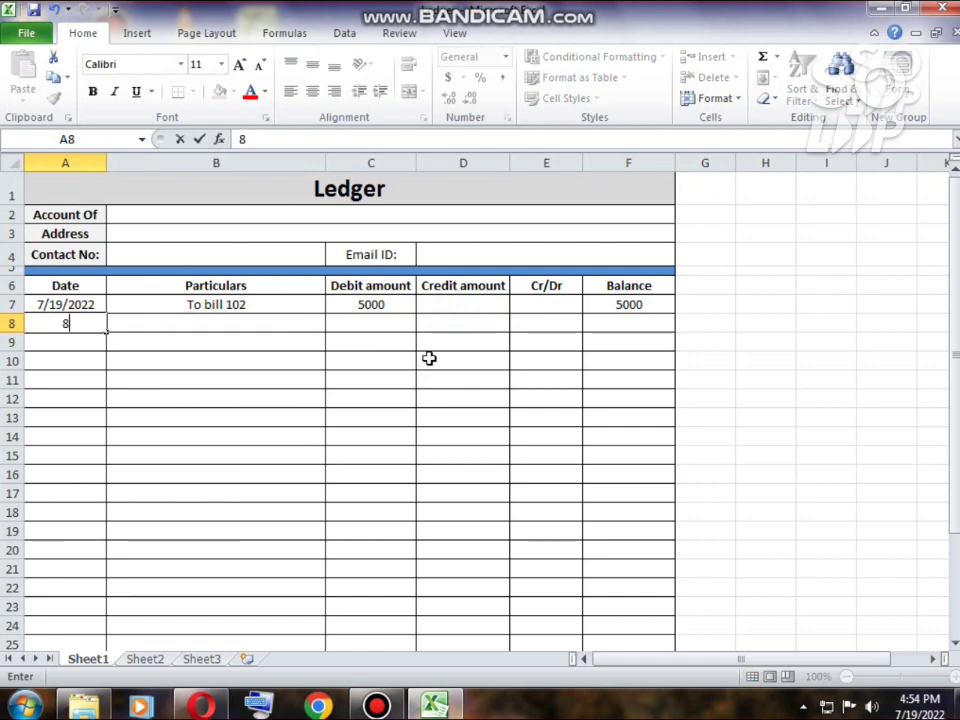
type("/")
type("19/")
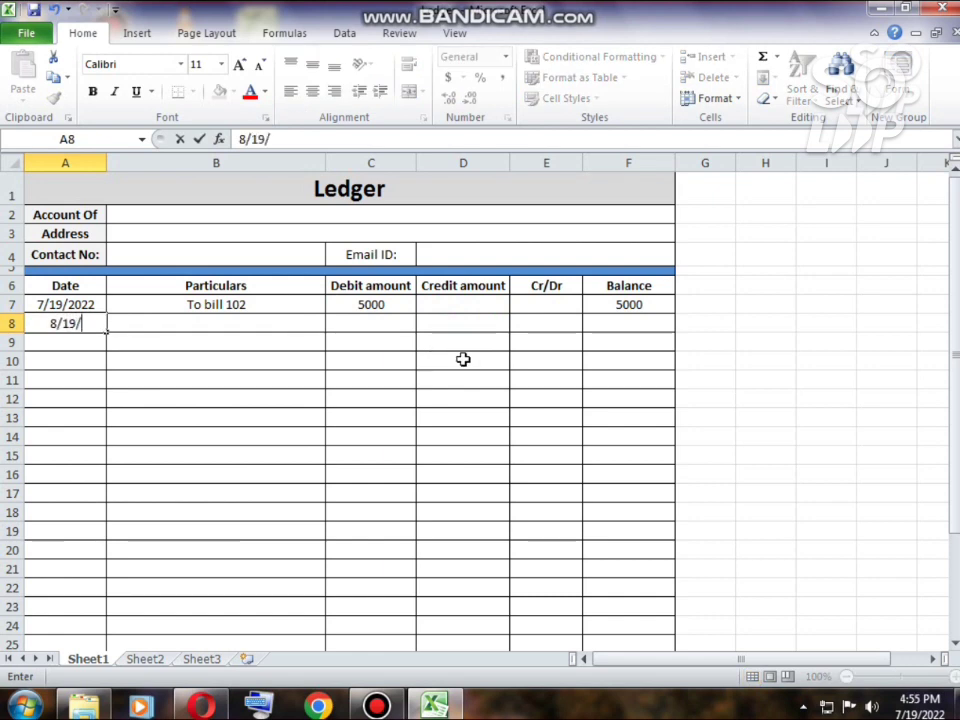
type("2022")
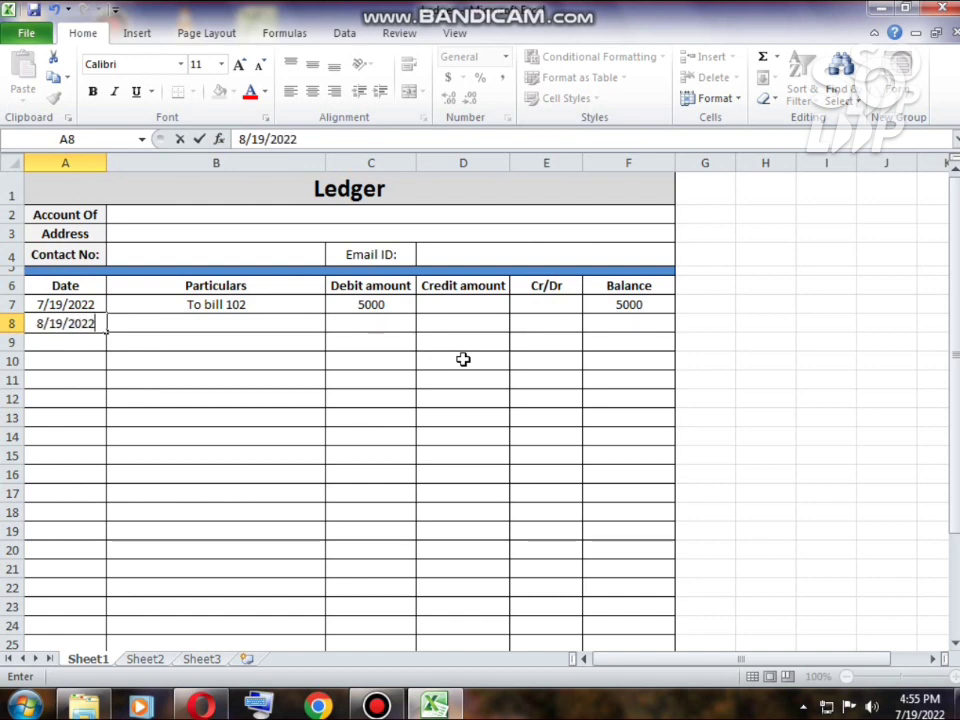
key("Tab")
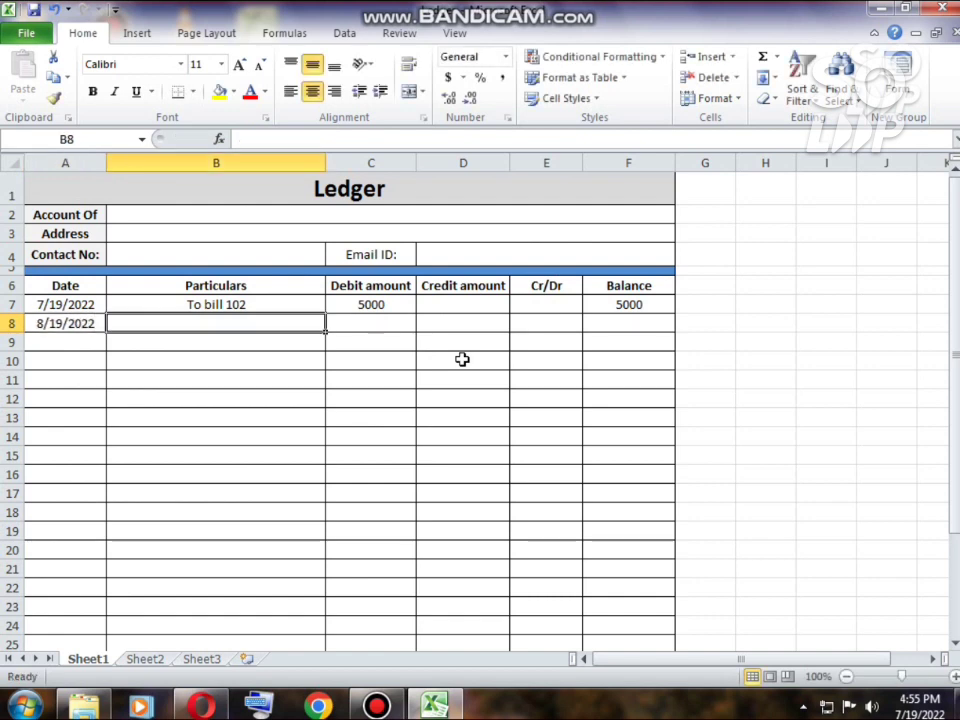
type("Cash ")
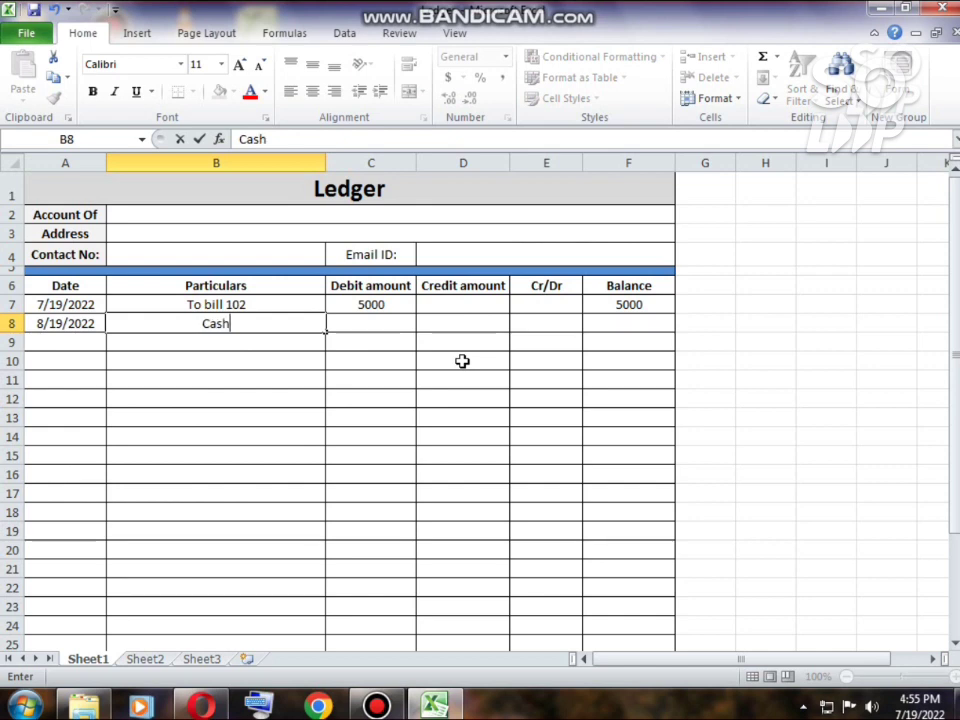
type("re")
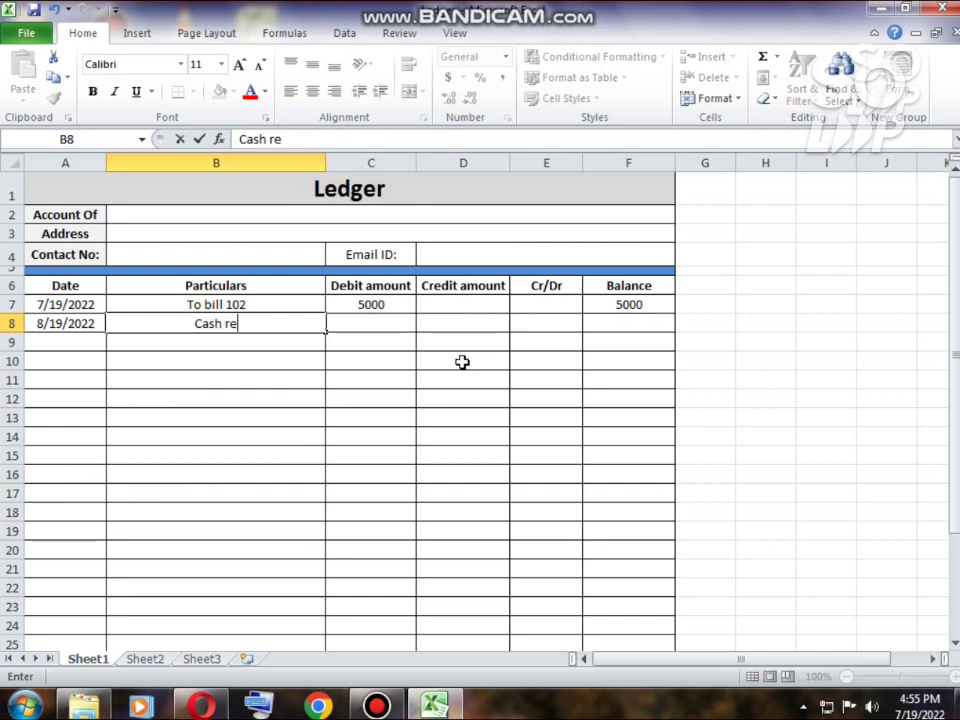
type("ci")
key("BackSpace")
type("cie")
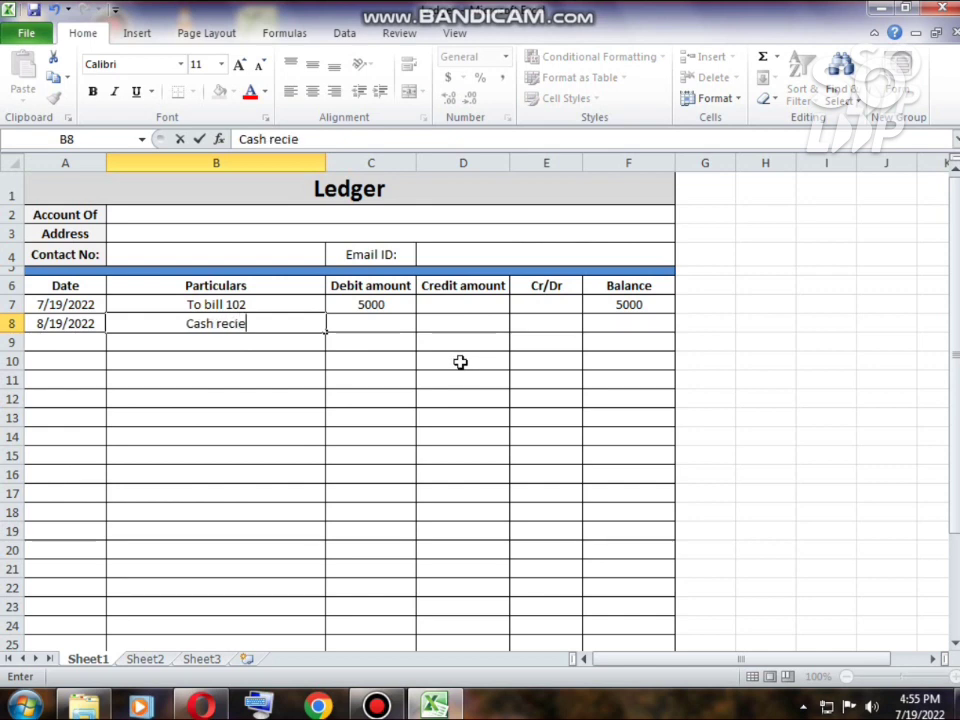
key("BackSpace")
key("BackSpace")
type("eive")
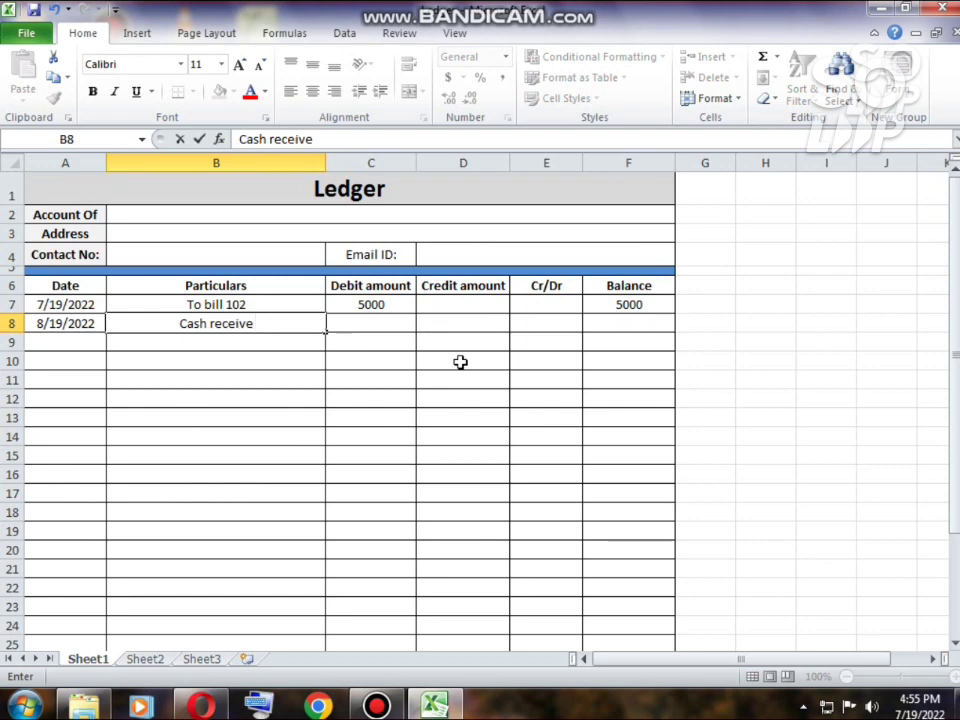
key("BackSpace")
type("d")
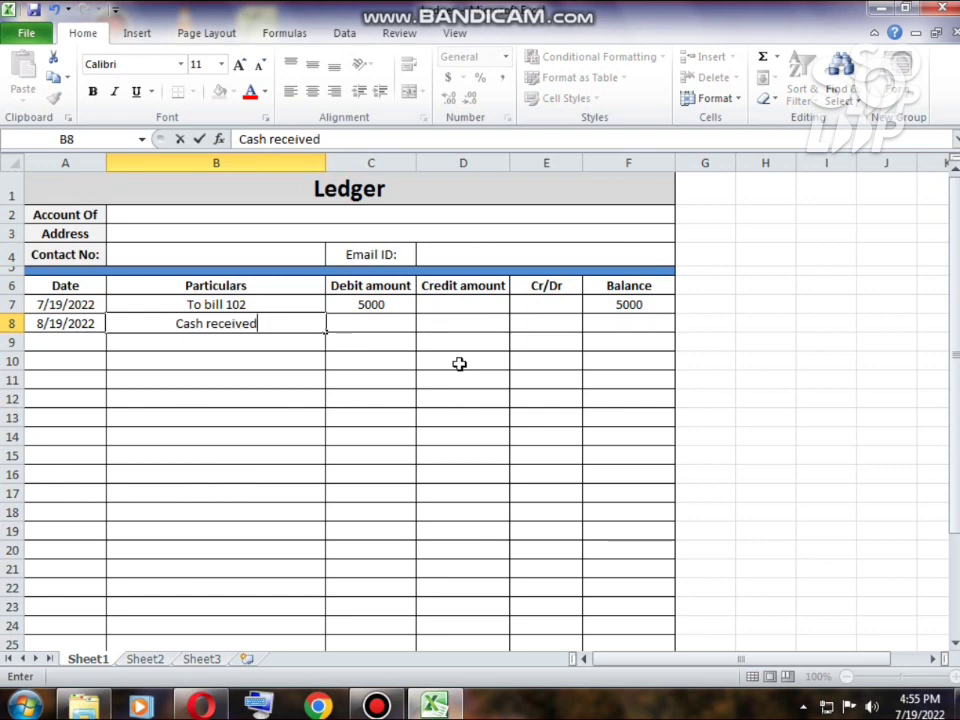
key("Tab")
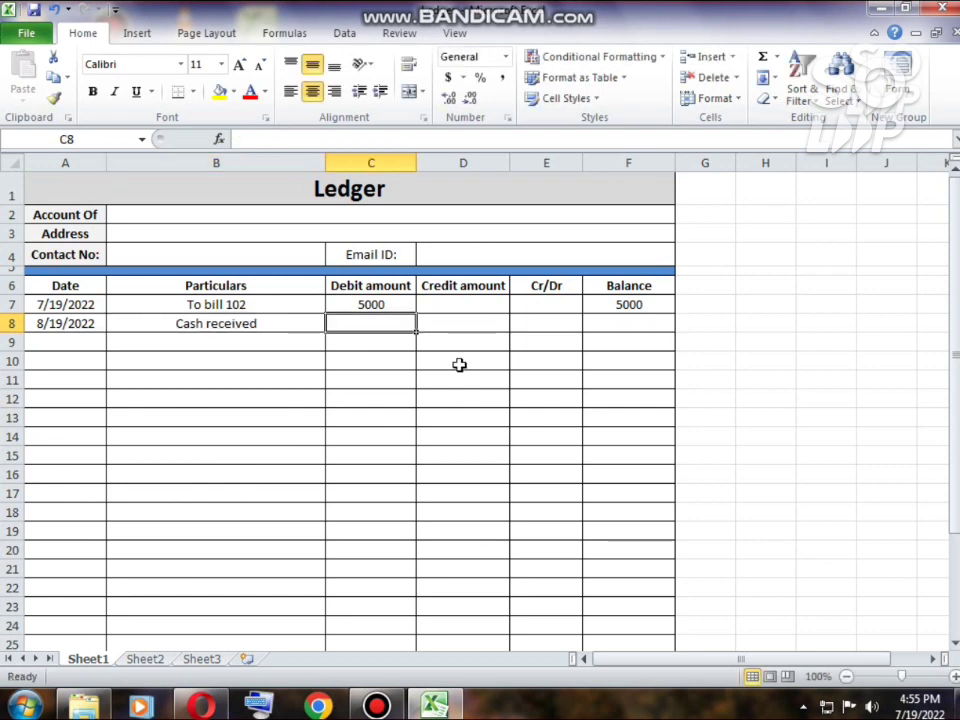
Enter a 3000 credit amount in D8 and select the row 8 Balance cell.
key("Tab")
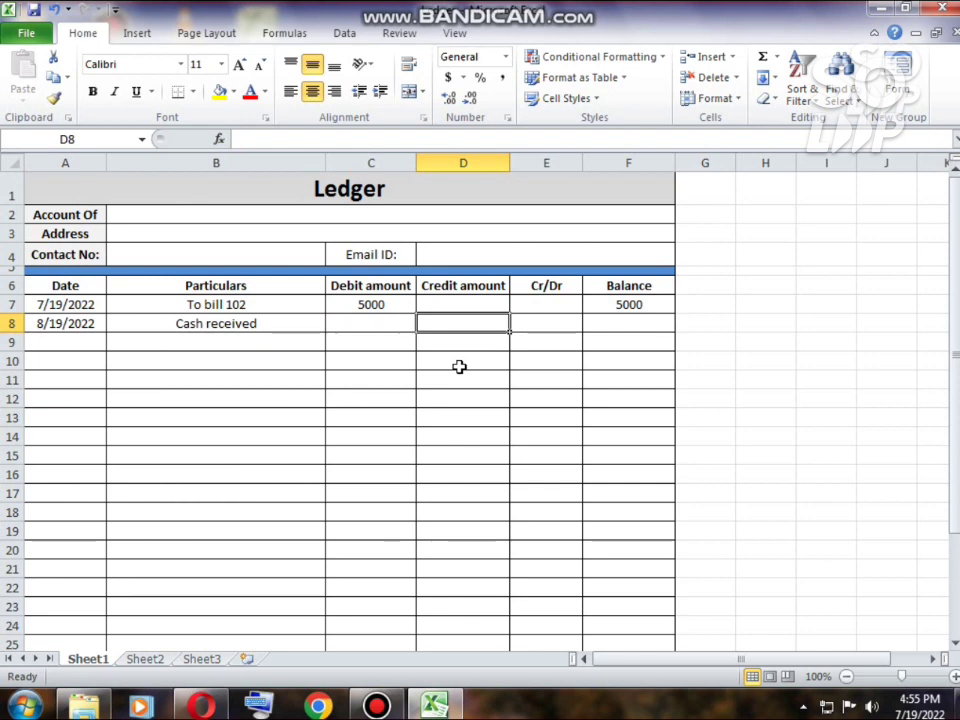
type("30")
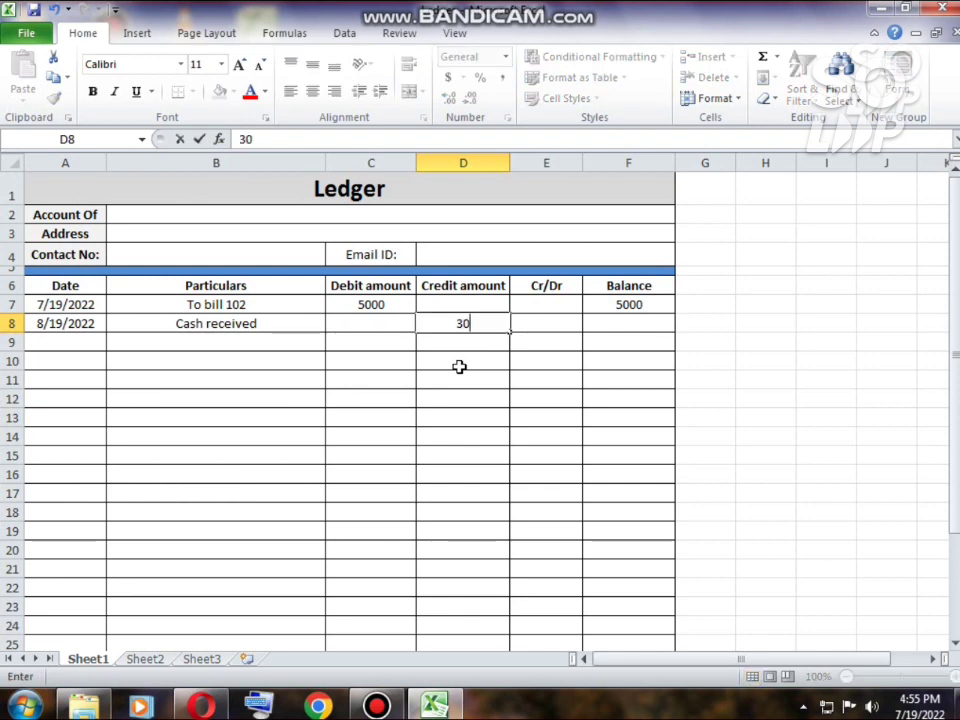
type("00")
key("Tab")
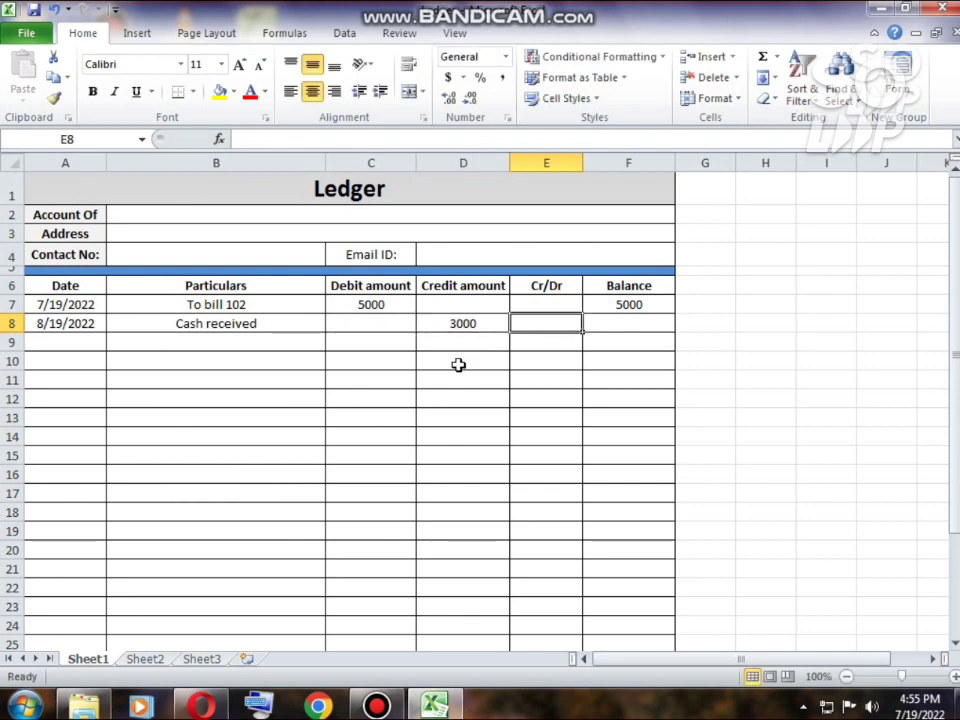
left_click(618, 340)
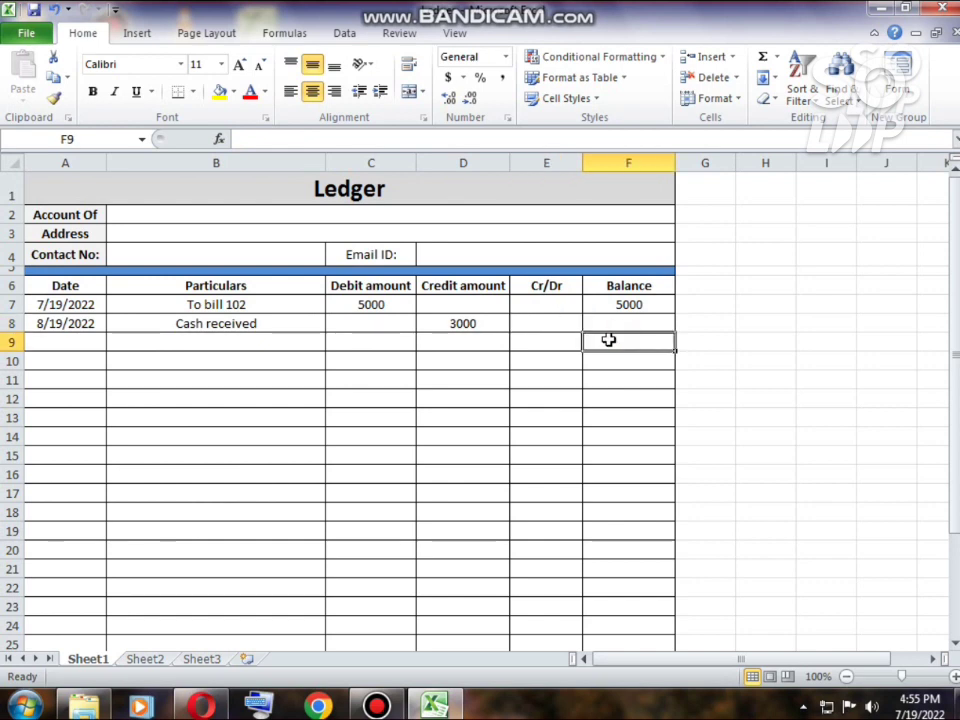
left_click(618, 326)
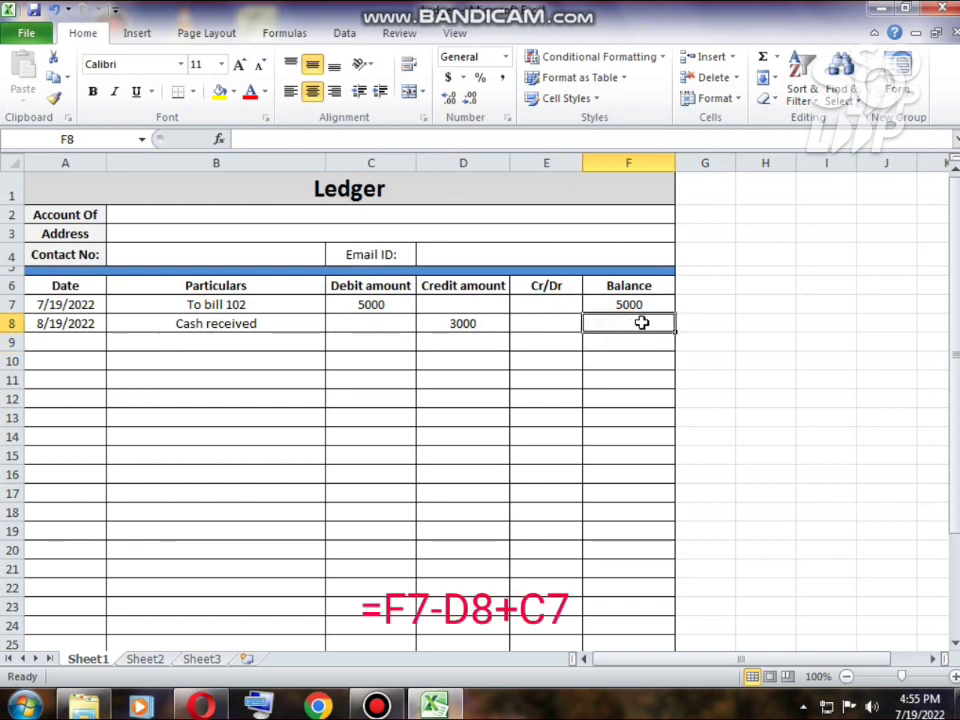
Enter =F7-D8+C7 in F8 so the row 8 balance shows 7000.
type("=")
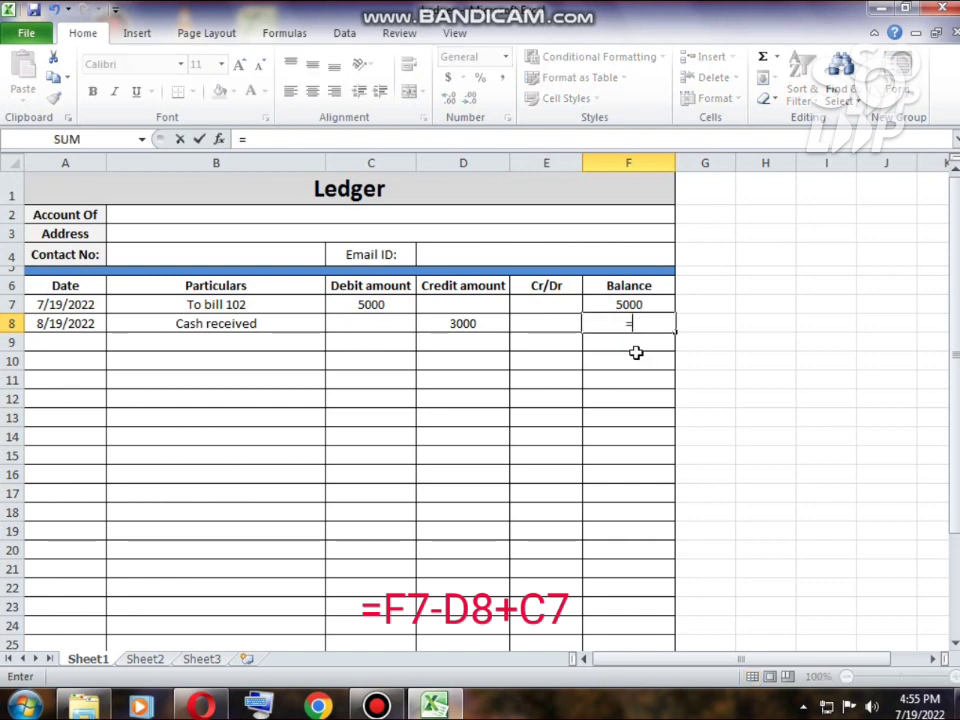
left_click(625, 303)
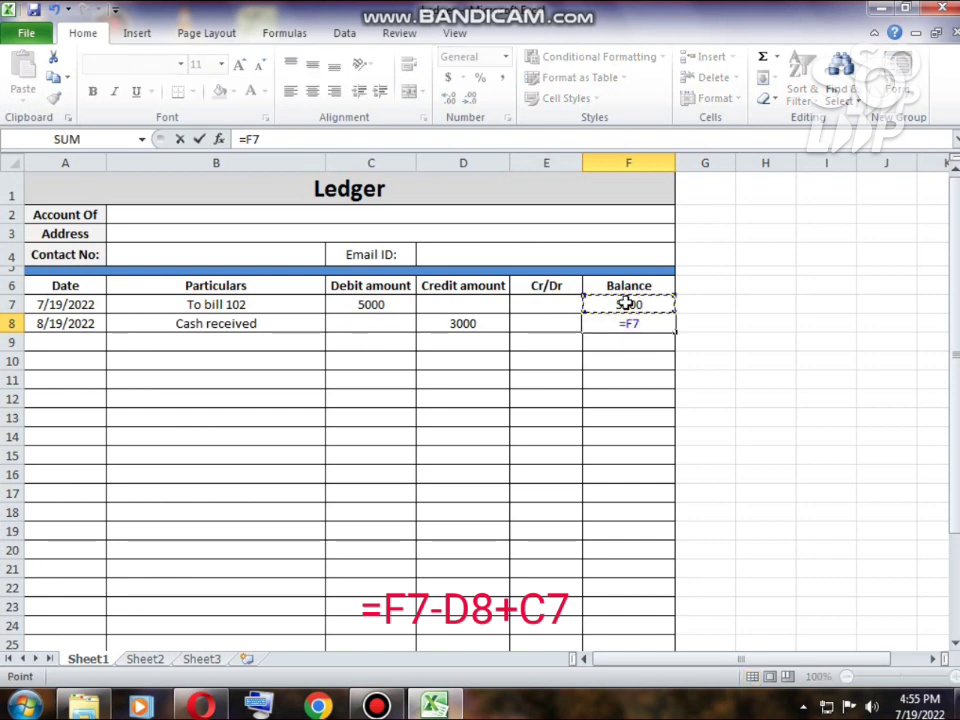
type("-")
left_click(444, 323)
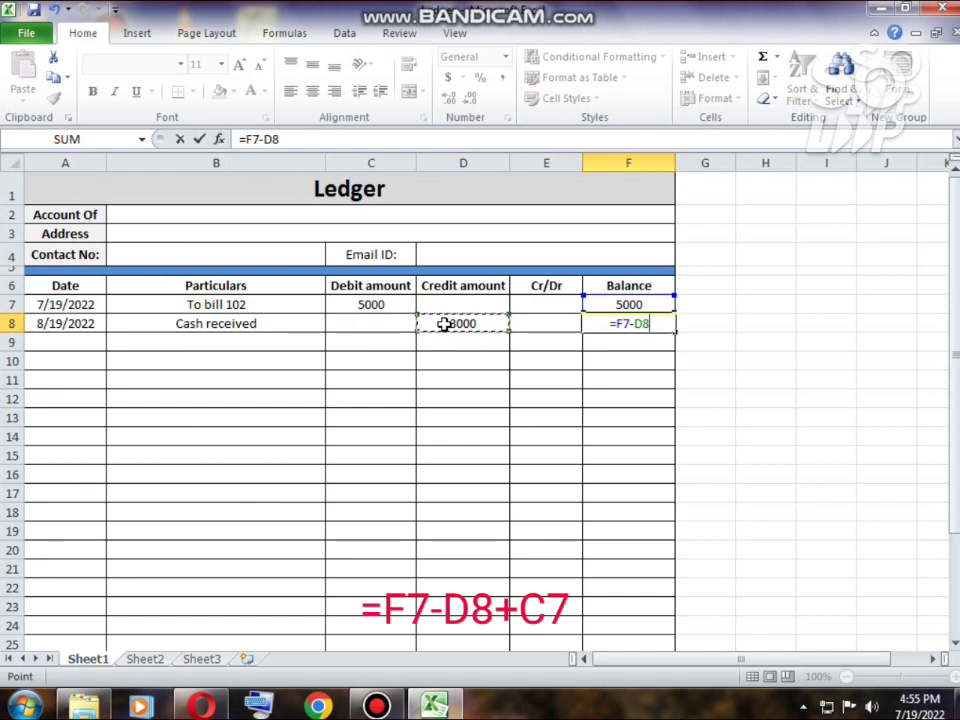
type("+")
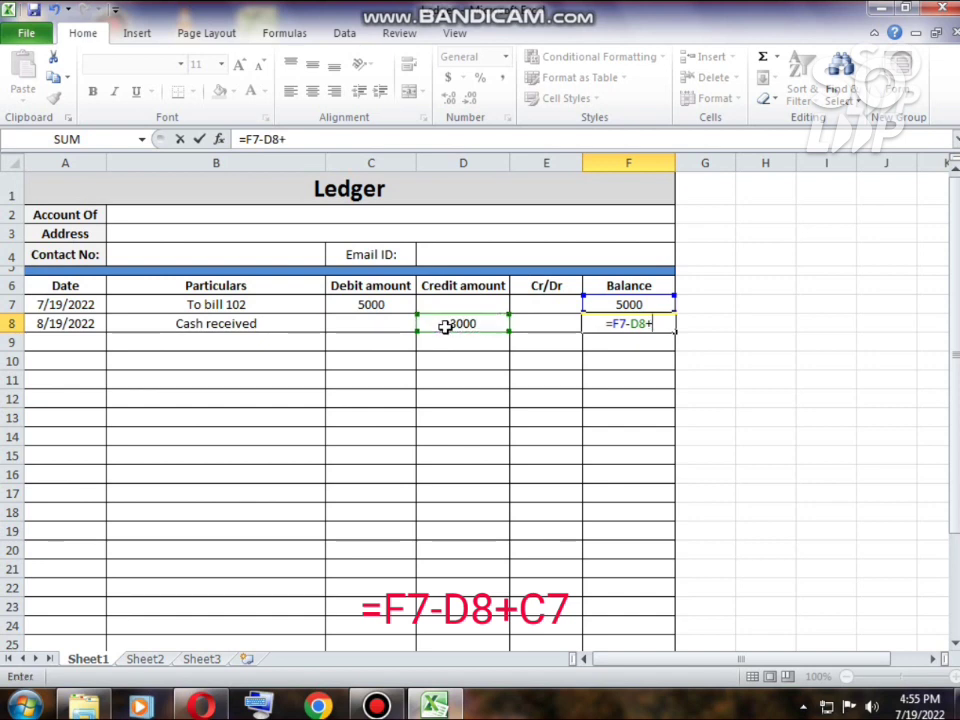
left_click(392, 303)
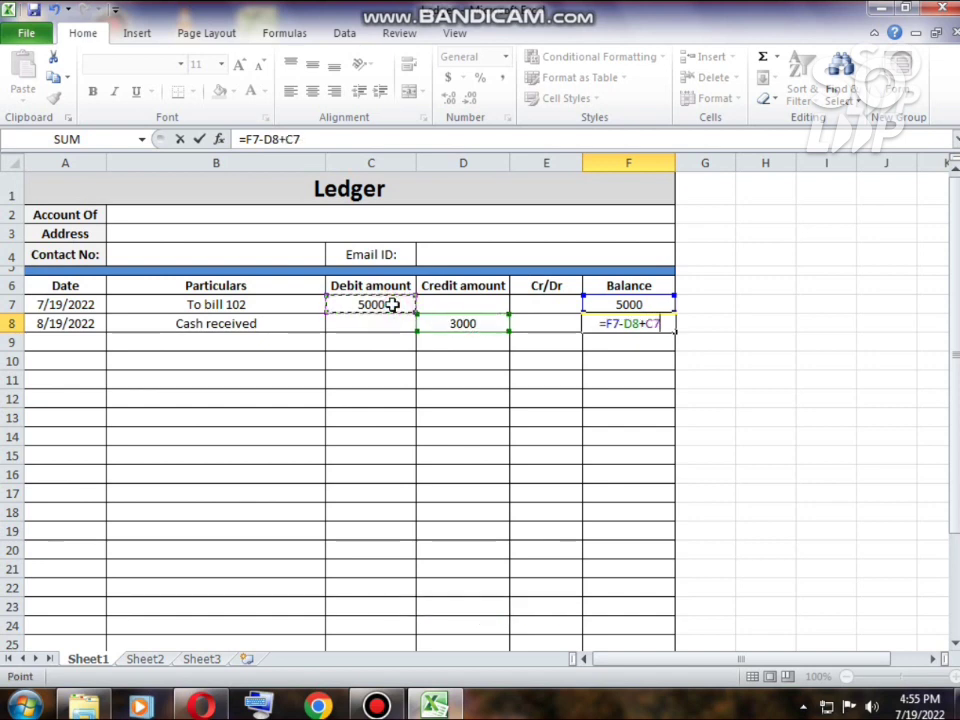
key("Return")
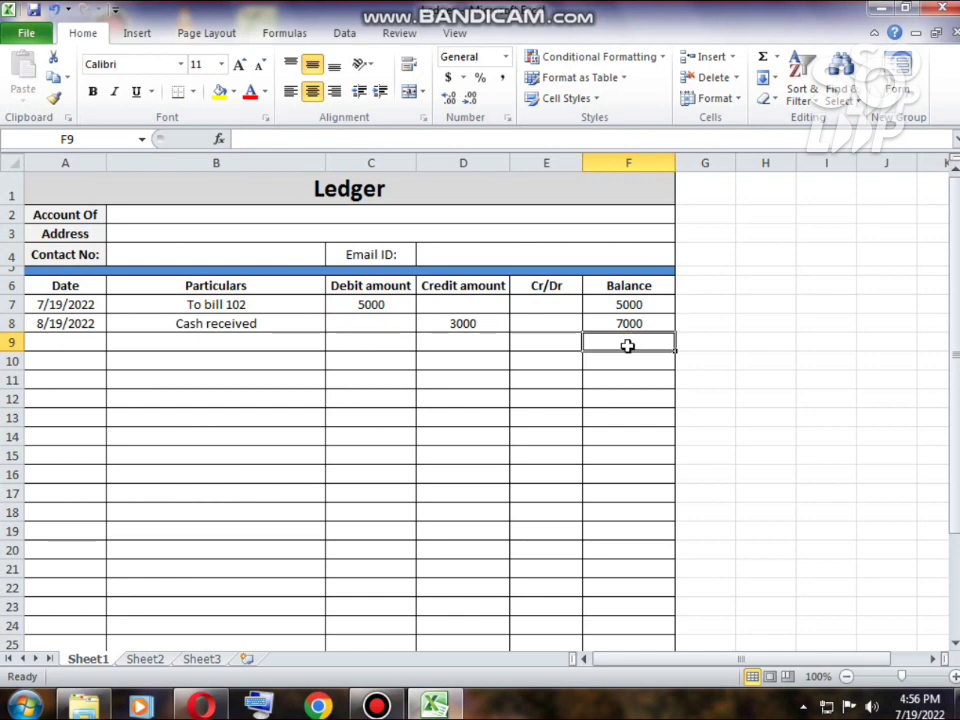
left_click(66, 343)
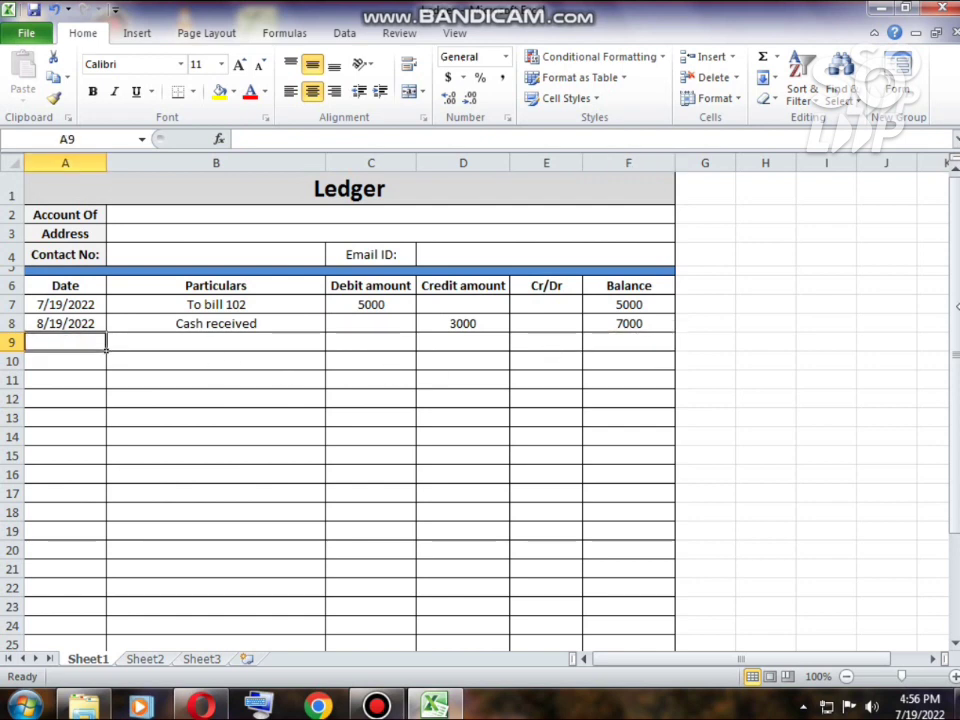
Fill row 9 with 10/19/2022, AutoCompleted 'Cash received', and a 2000 credit amount.
type("10/")
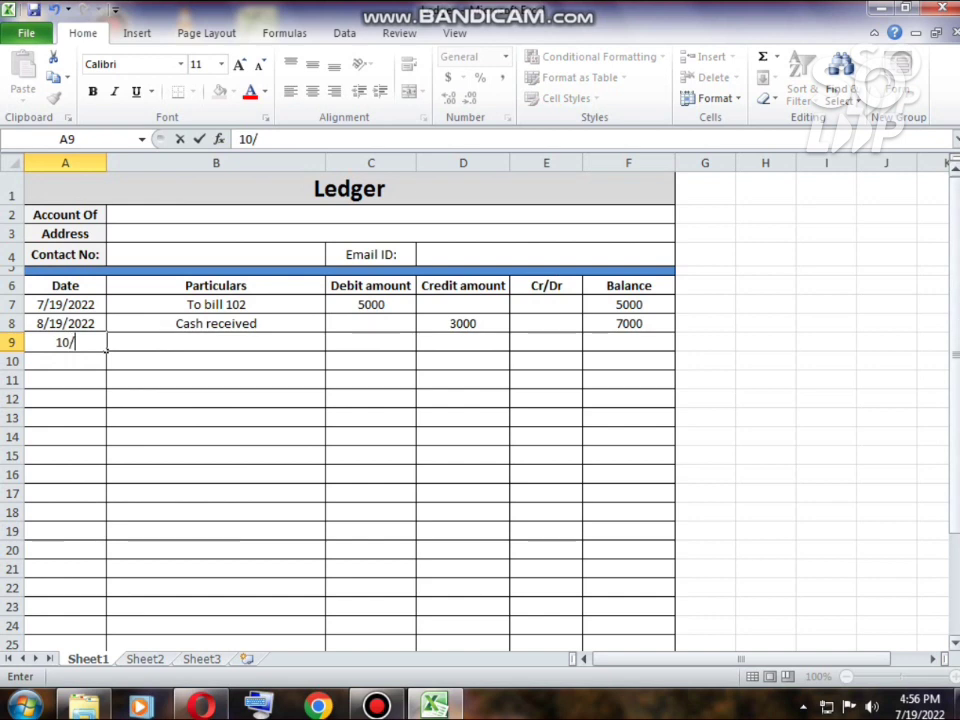
type("19")
type("/")
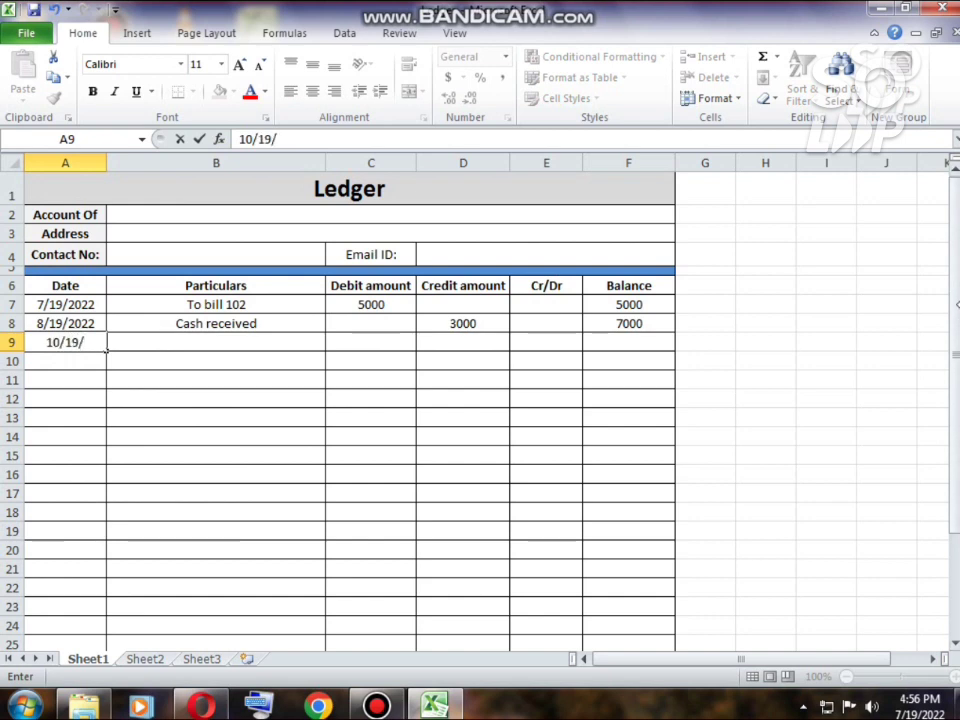
type("20")
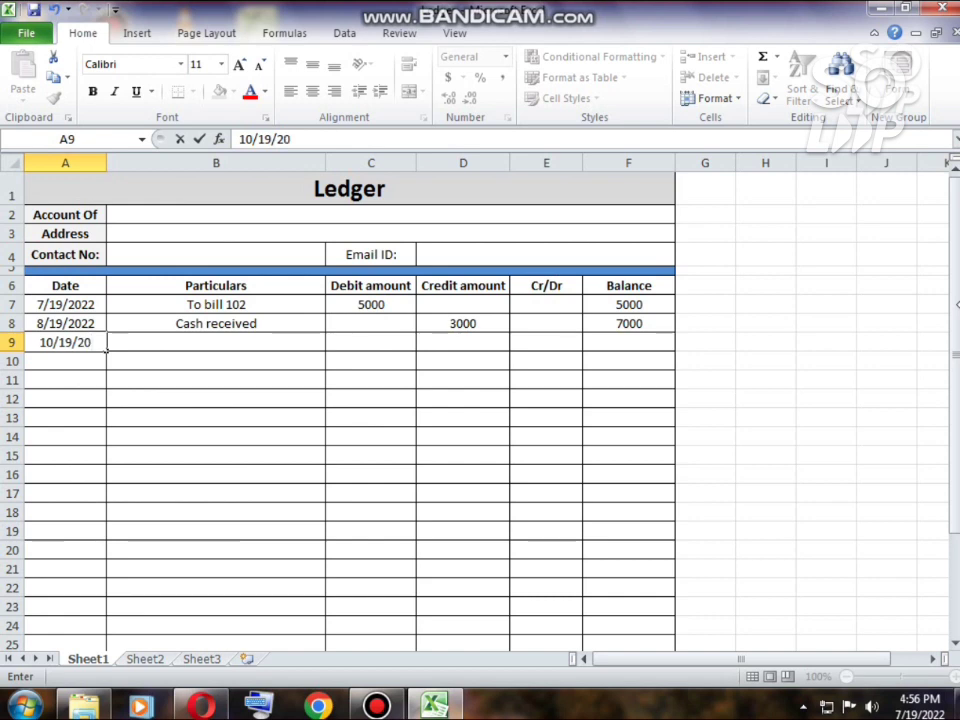
type("22")
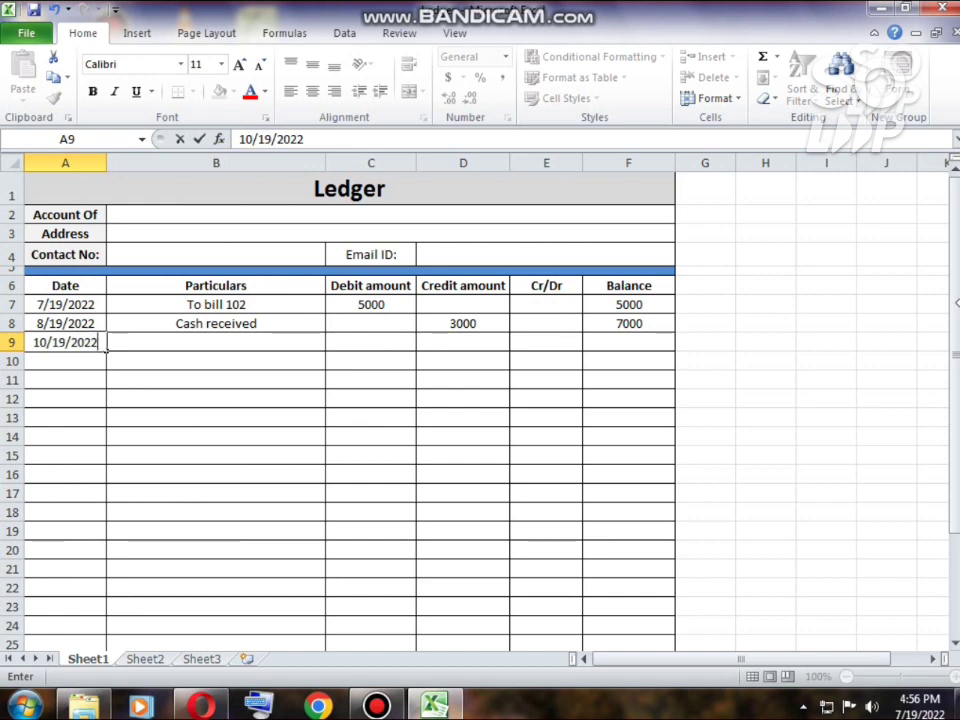
key("Tab")
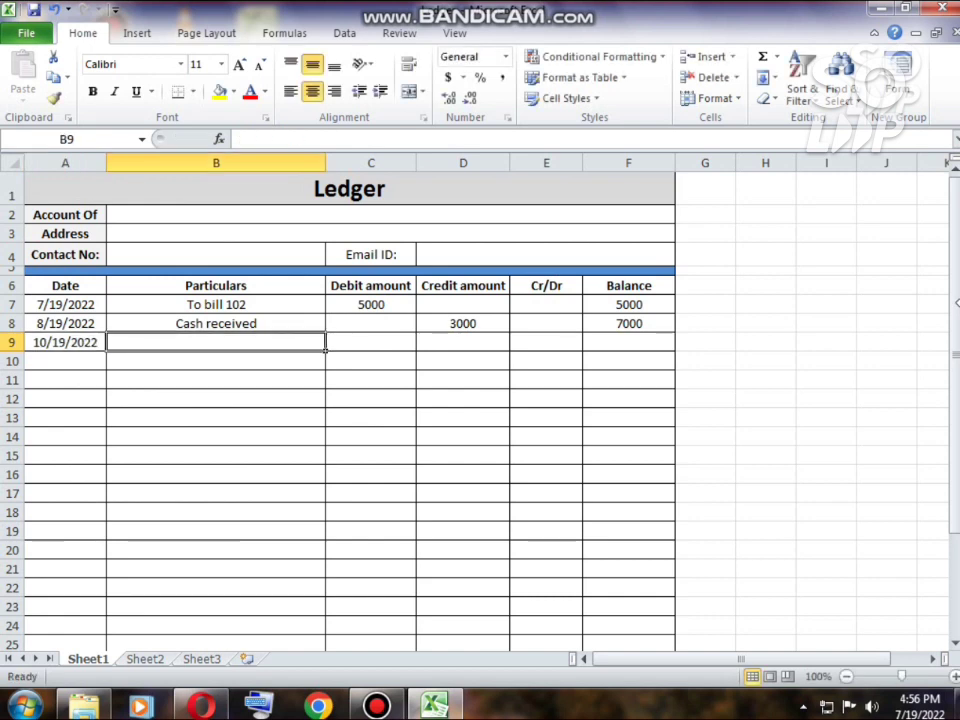
type("Cash received")
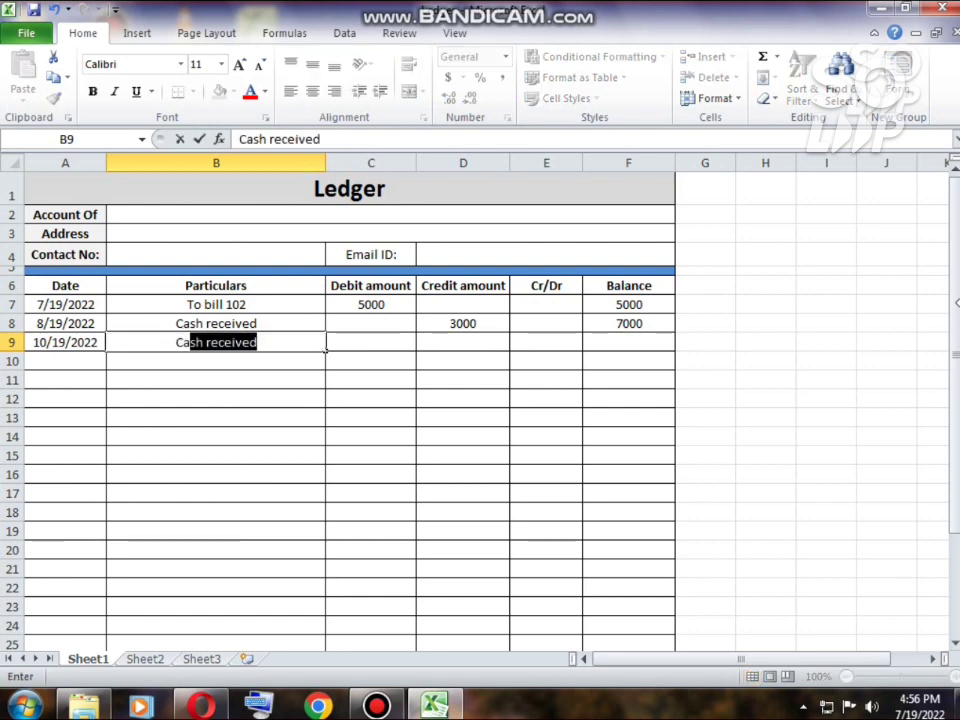
key("Tab")
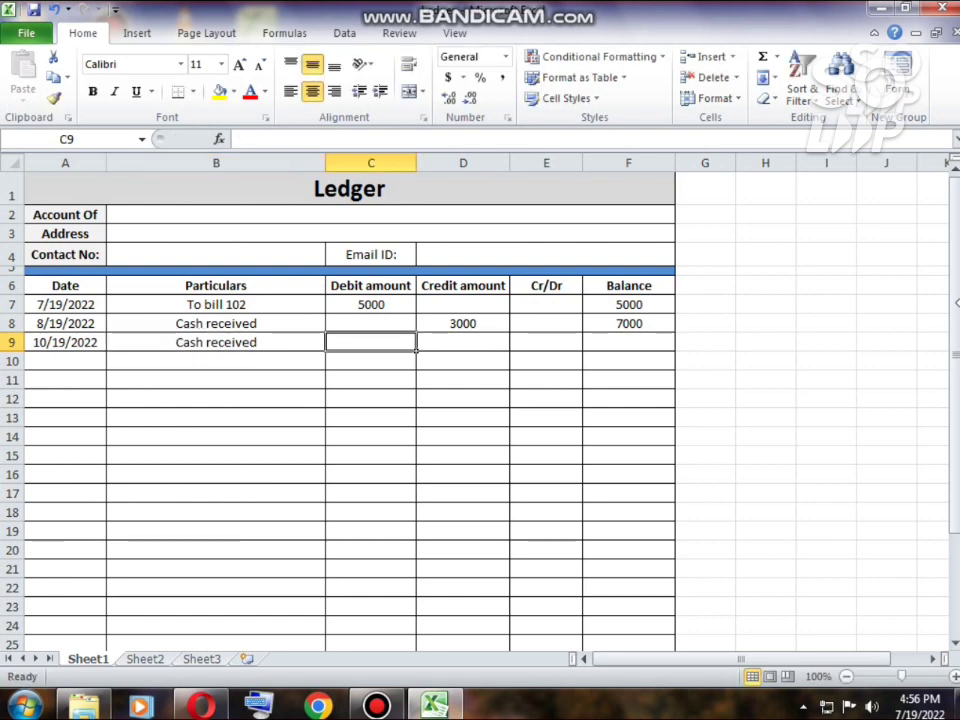
left_click(463, 342)
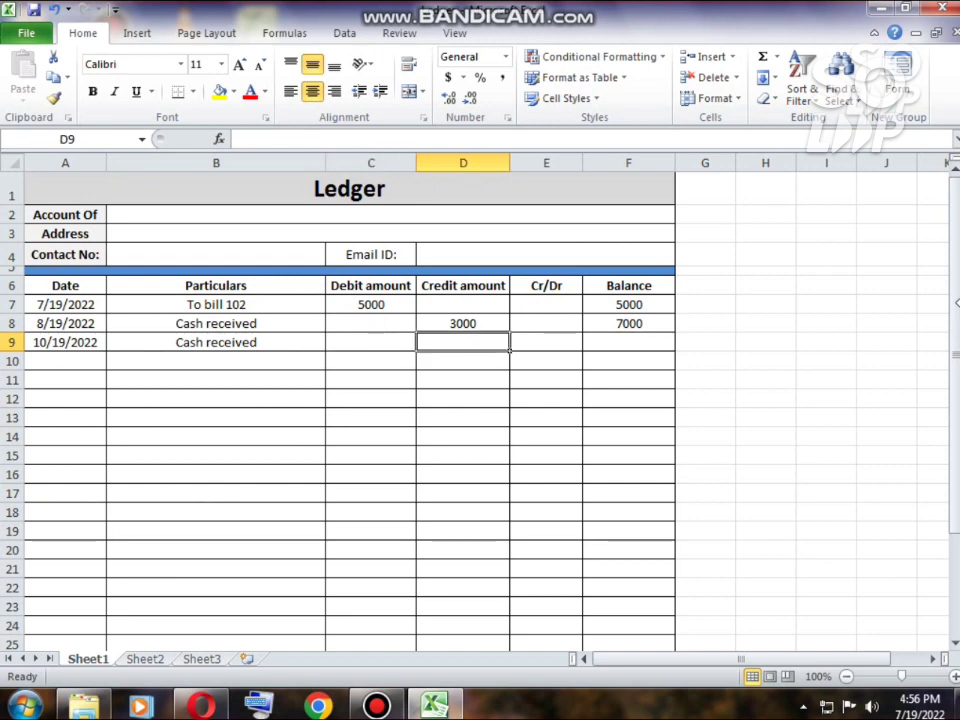
type("2")
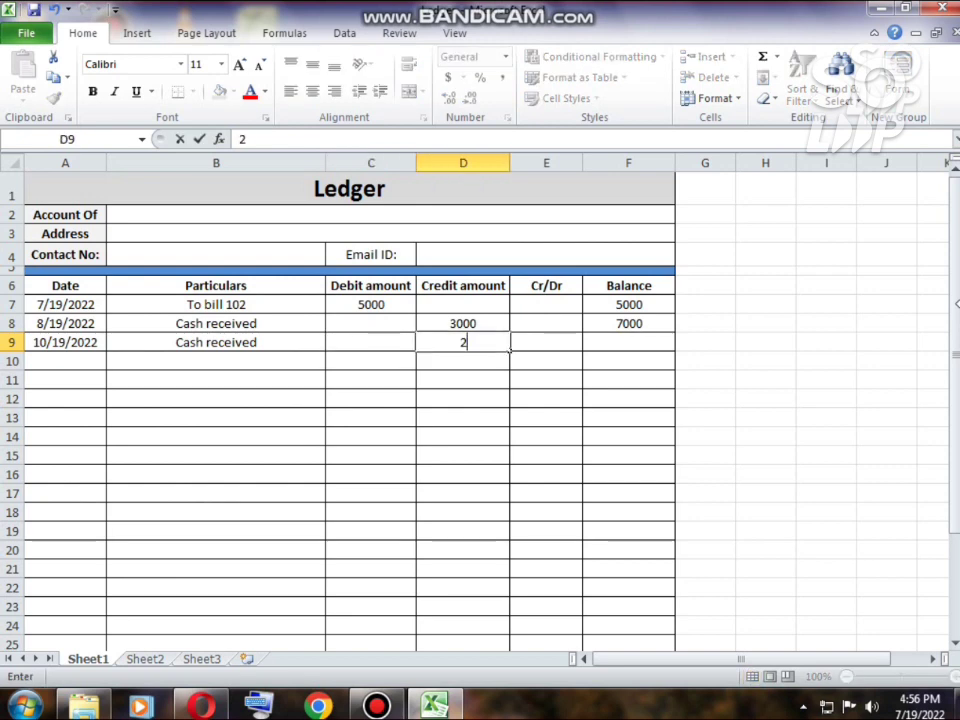
type("000")
key("Tab")
key("Tab")
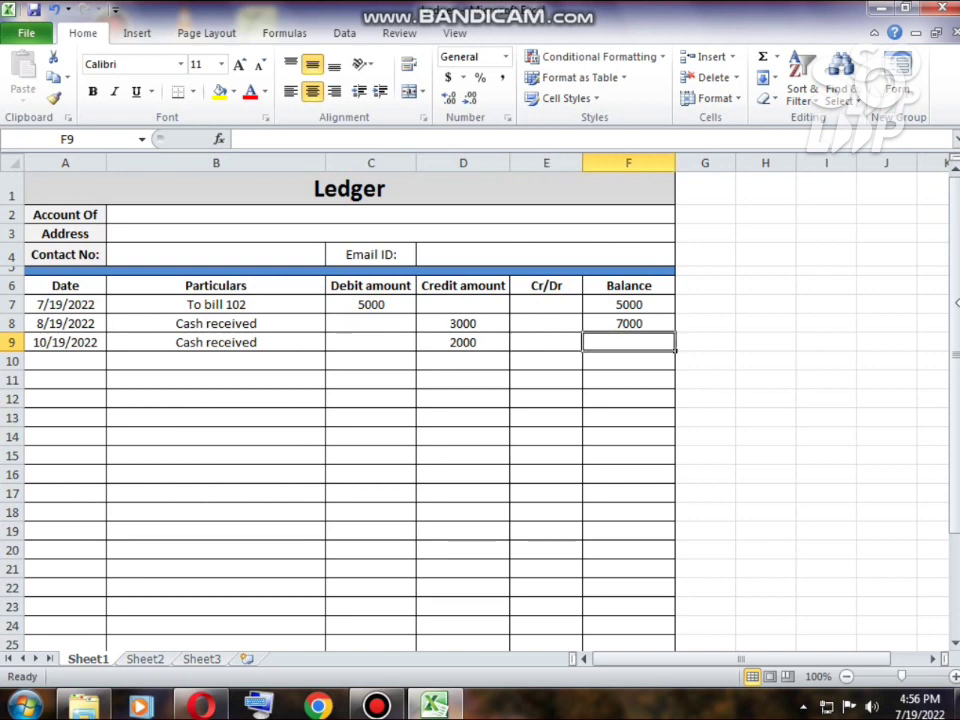
Fill F8's balance formula down column F to row 27 and check F9 and F10.
left_click(620, 322)
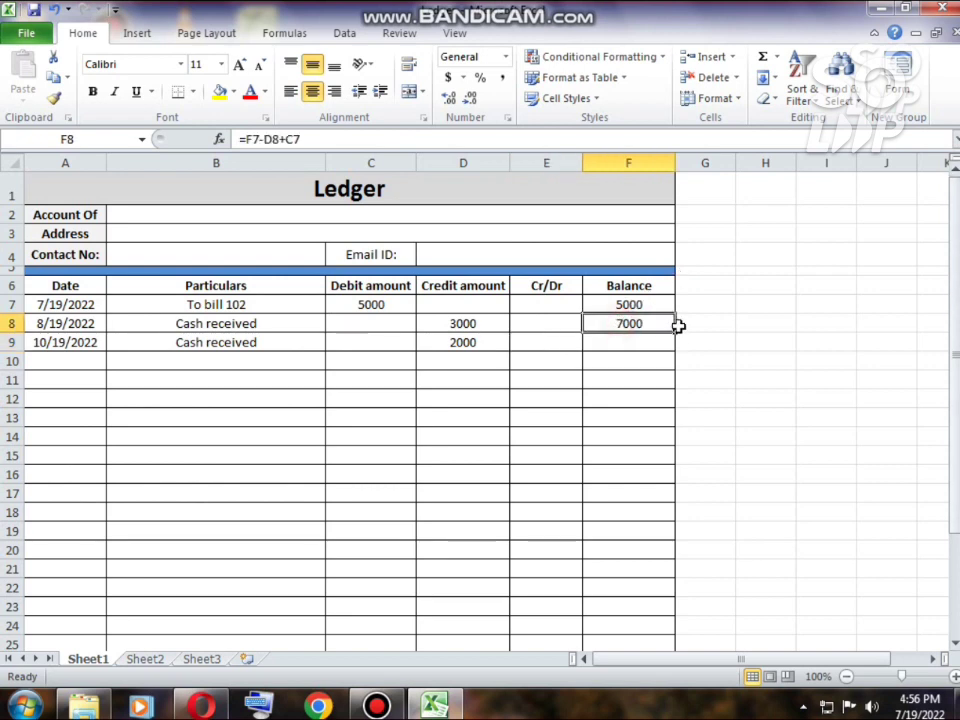
left_click_drag(675, 334, 673, 648)
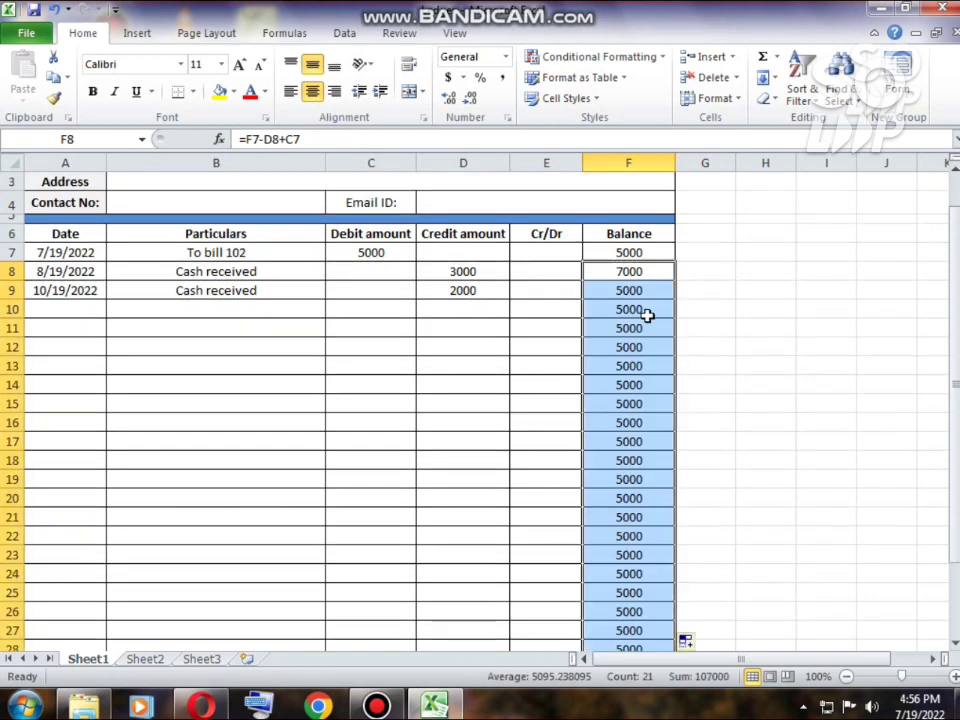
left_click(655, 291)
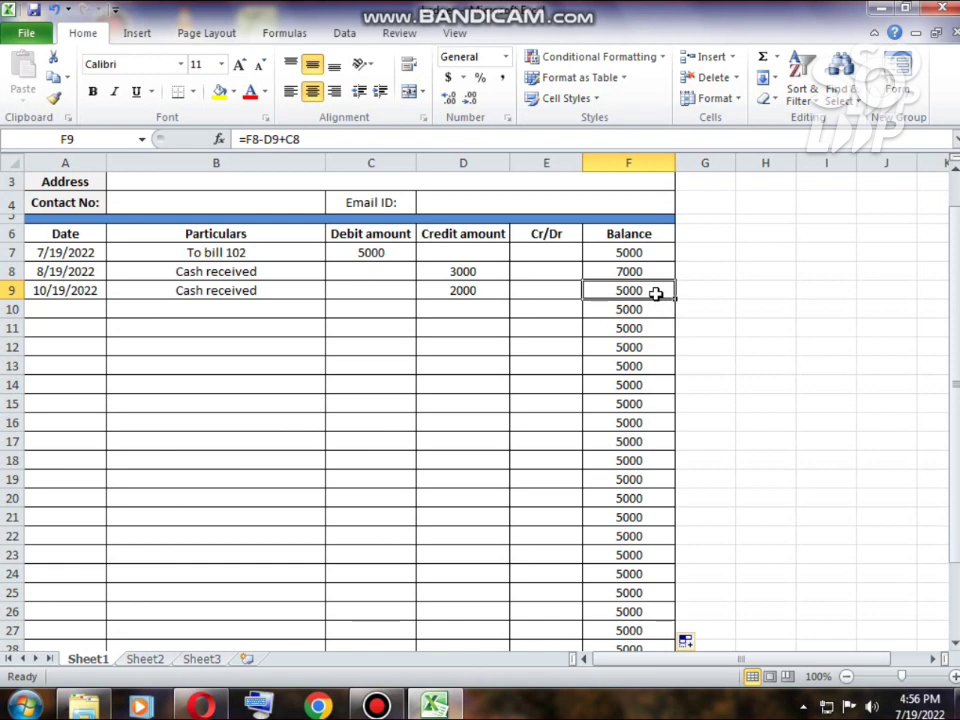
key("Down")
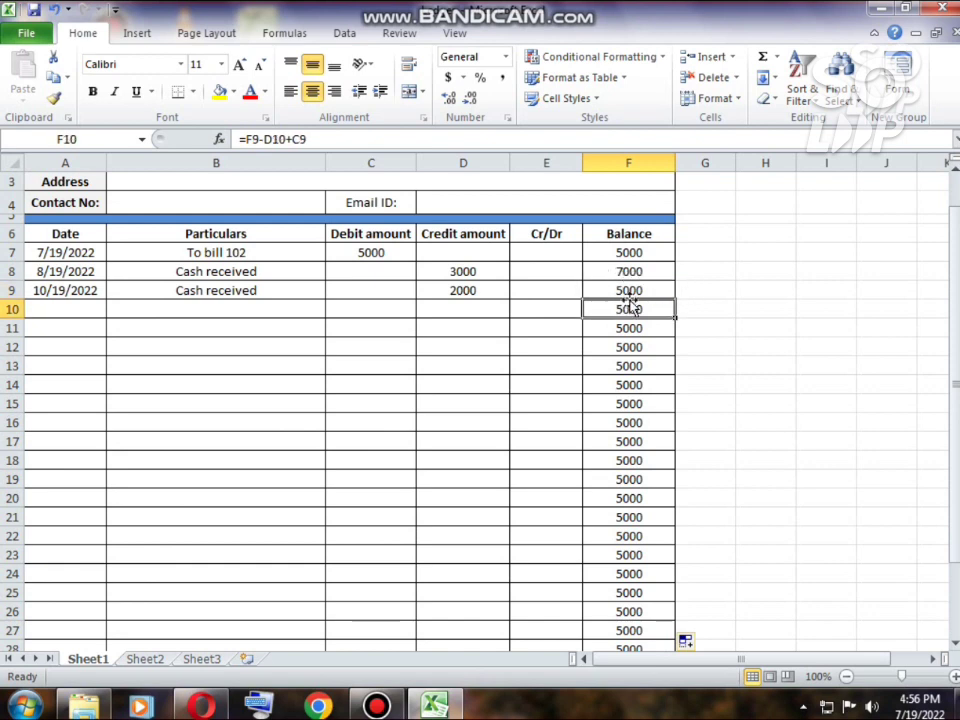
left_click(637, 290)
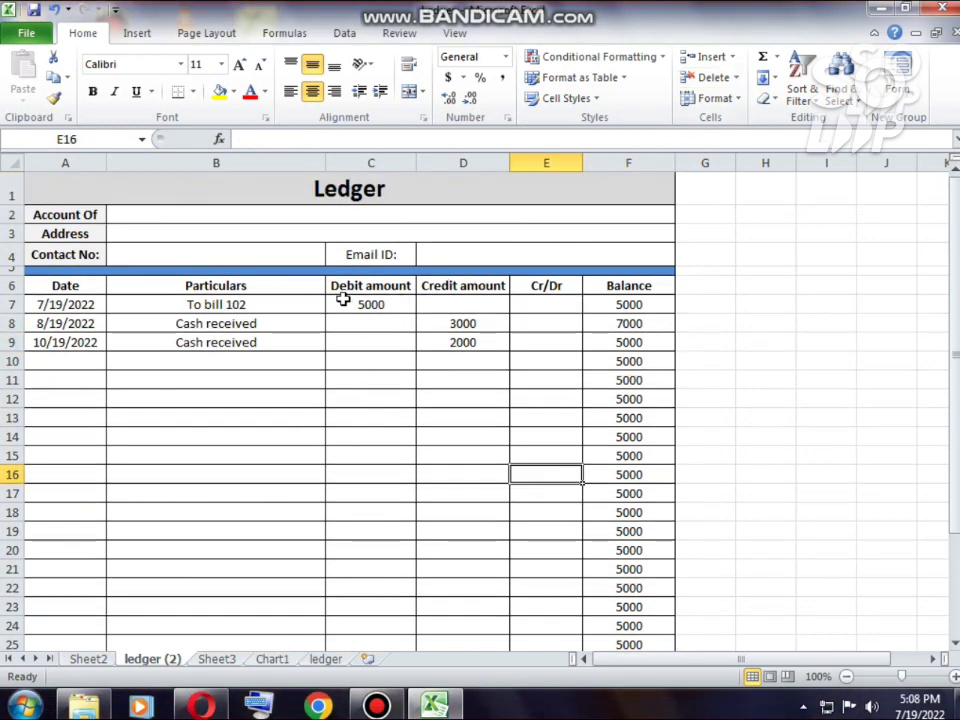
Apply Currency format with the PKR symbol to the Debit amount cells, showing PKR 5,000.00.
left_click_drag(343, 299, 400, 620)
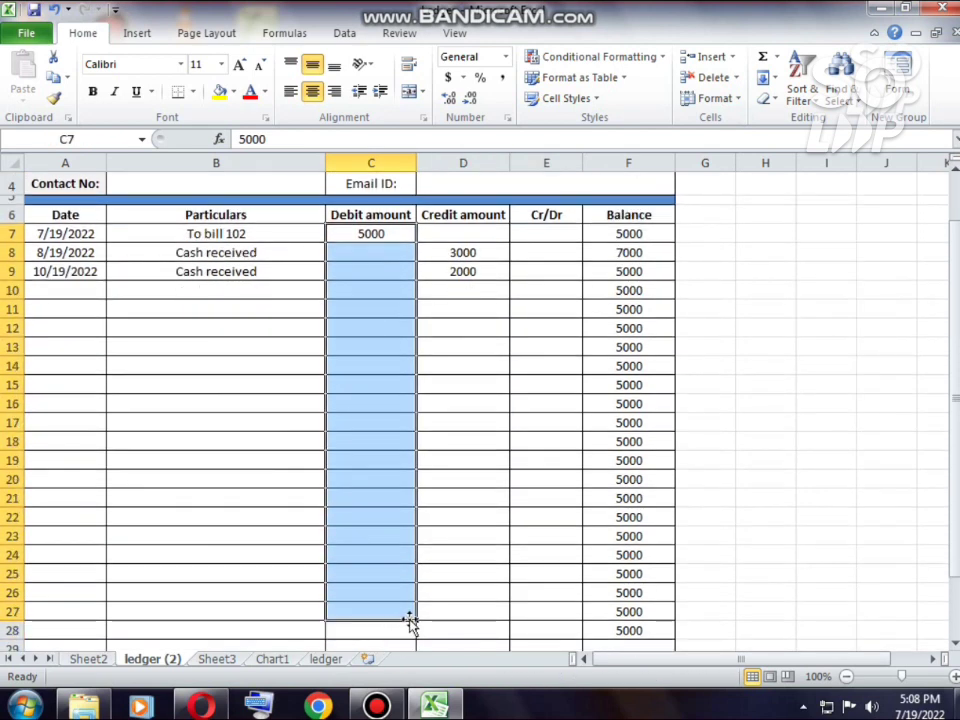
right_click(405, 340)
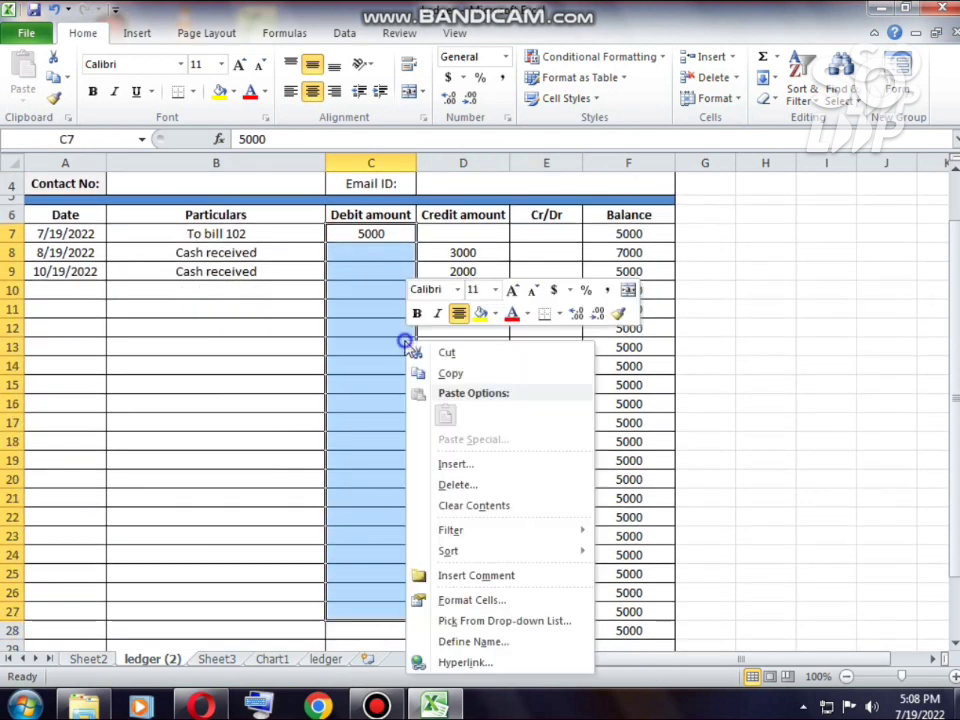
left_click(488, 600)
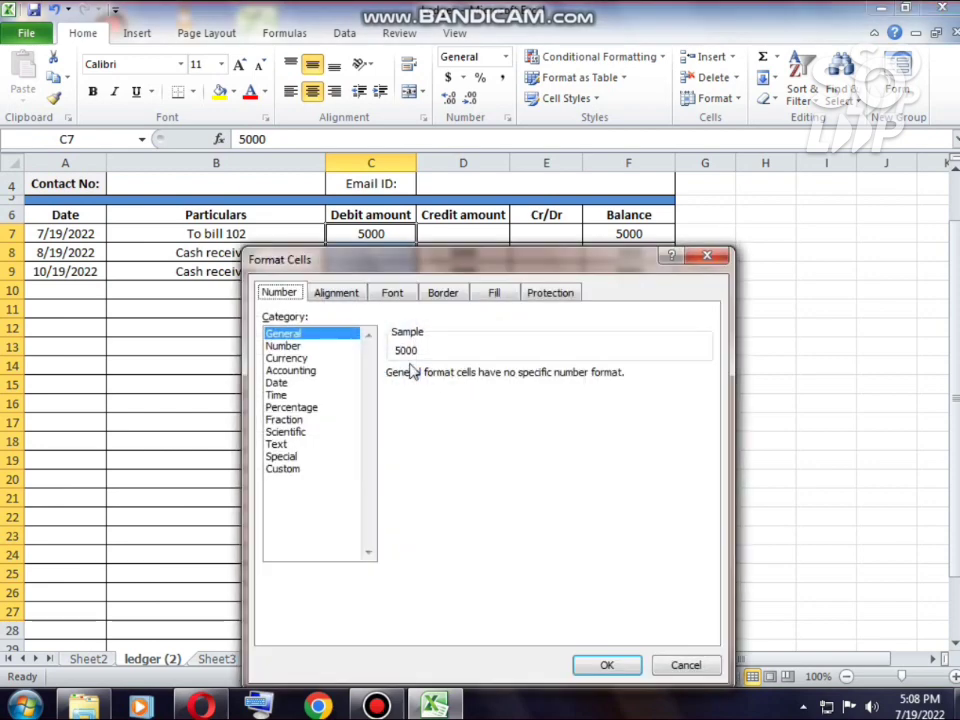
left_click(300, 359)
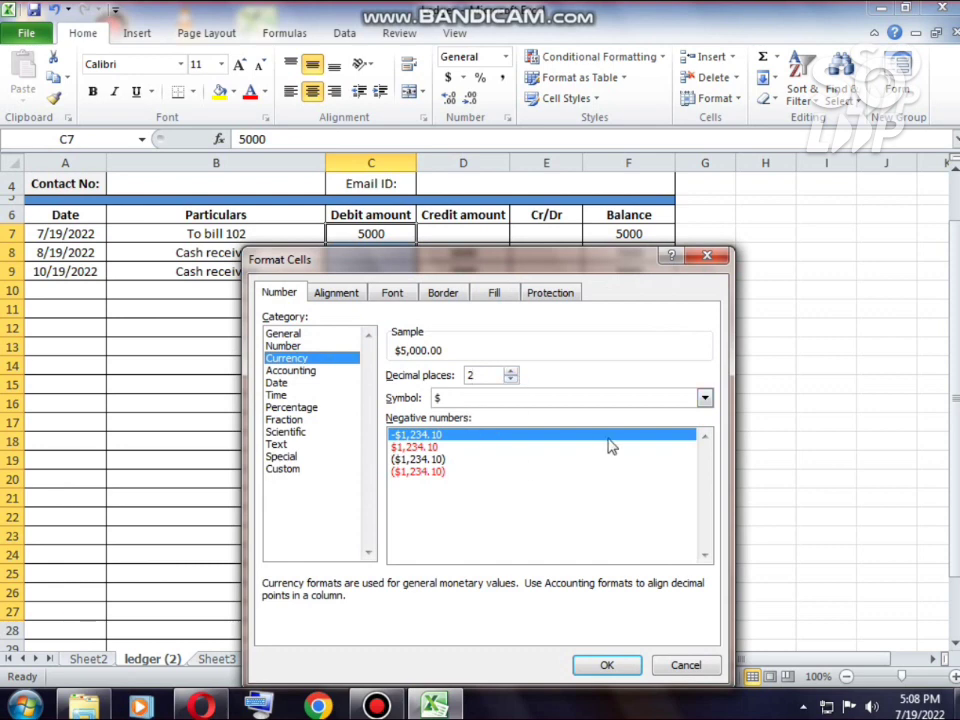
left_click(704, 400)
scroll(613, 443, "down", 1)
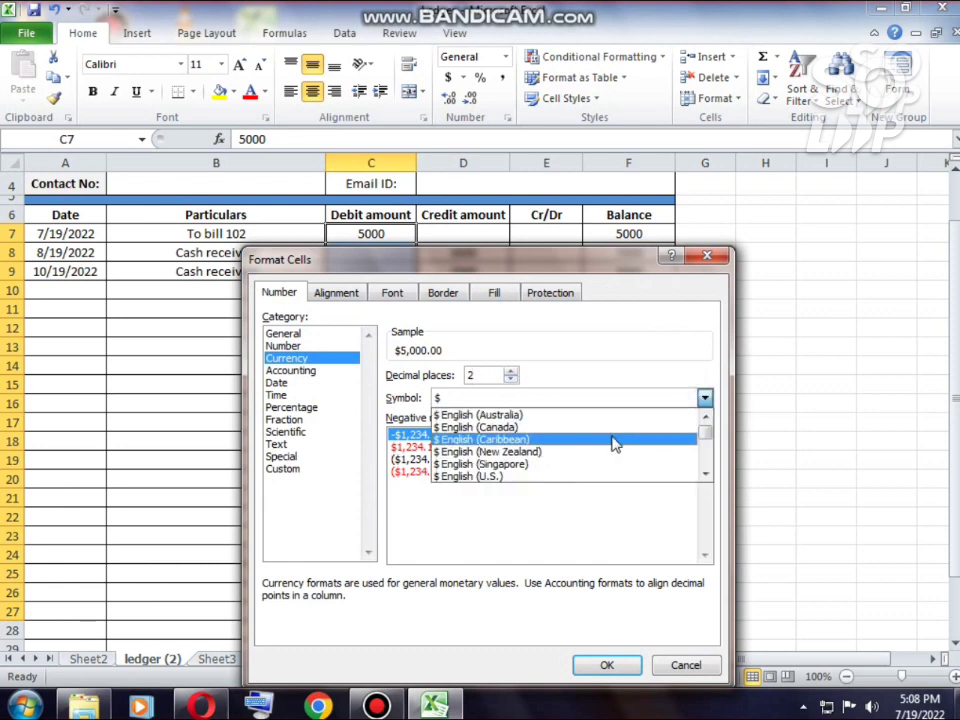
scroll(613, 443, "down", 10)
scroll(613, 443, "down", 10)
scroll(620, 450, "down", 5)
scroll(628, 455, "down", 5)
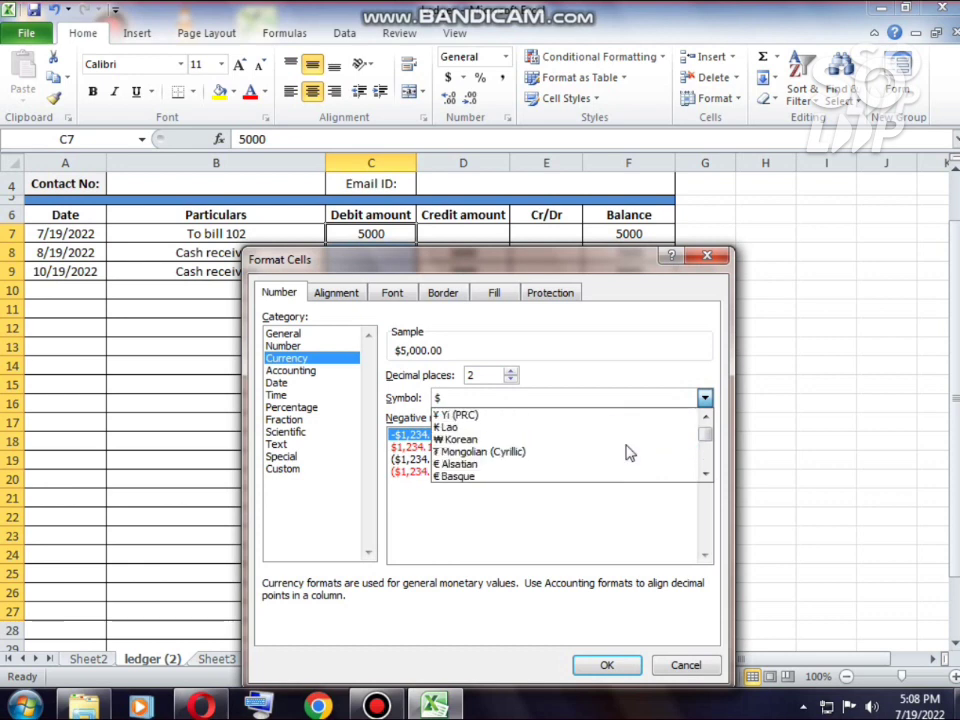
scroll(628, 453, "down", 5)
scroll(628, 453, "down", 5)
scroll(628, 453, "down", 5)
scroll(628, 445, "down", 3)
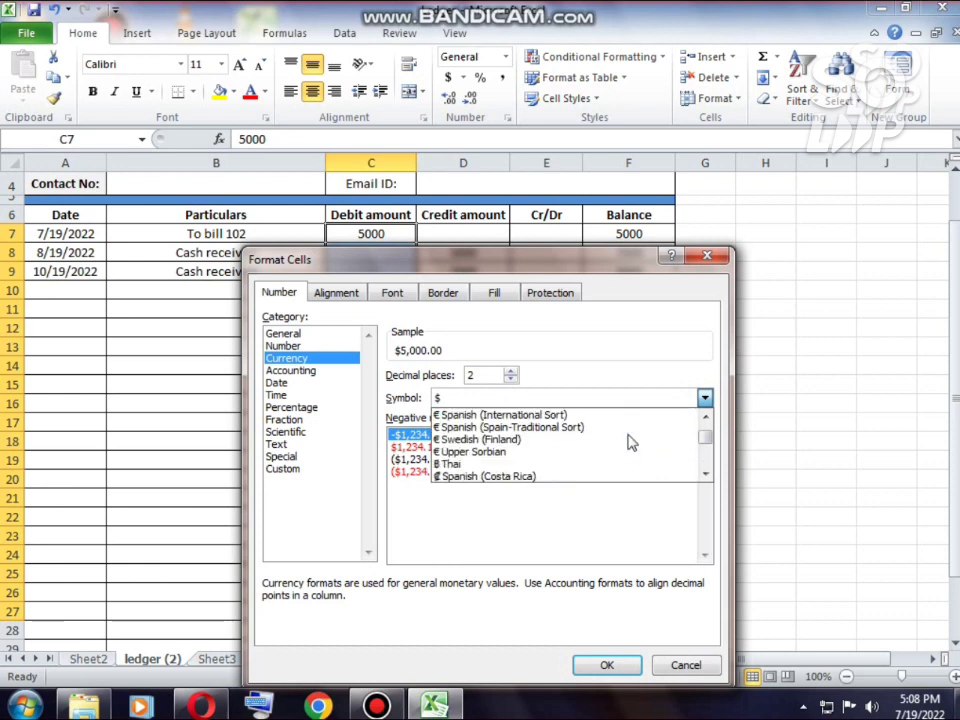
scroll(630, 443, "down", 2)
scroll(631, 443, "up", 1)
scroll(631, 443, "up", 1)
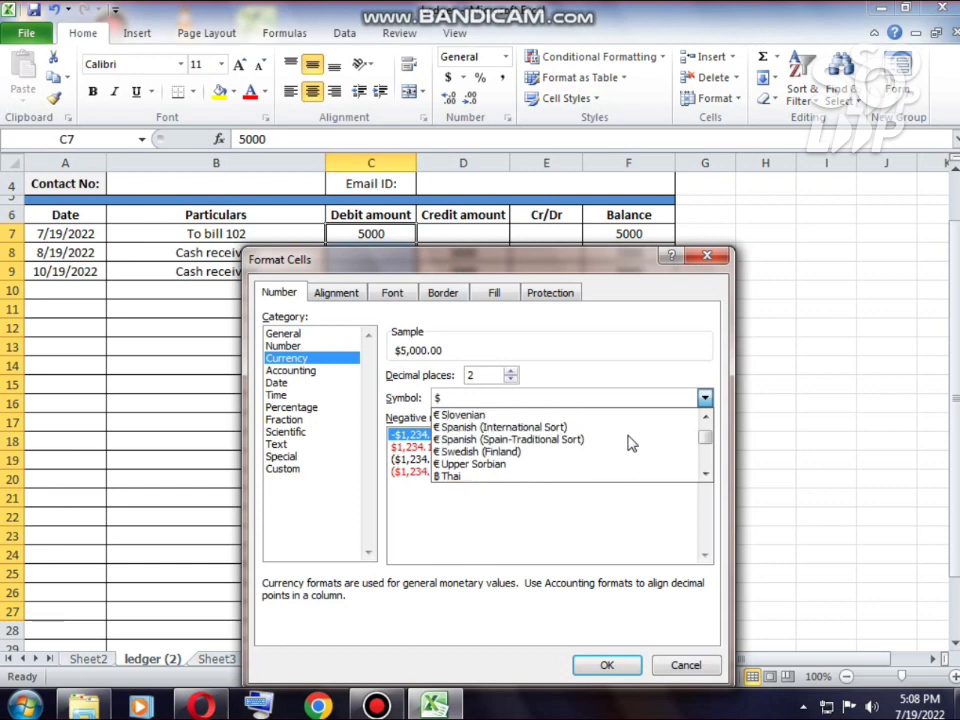
scroll(631, 443, "up", 5)
scroll(631, 443, "up", 3)
scroll(631, 443, "up", 2)
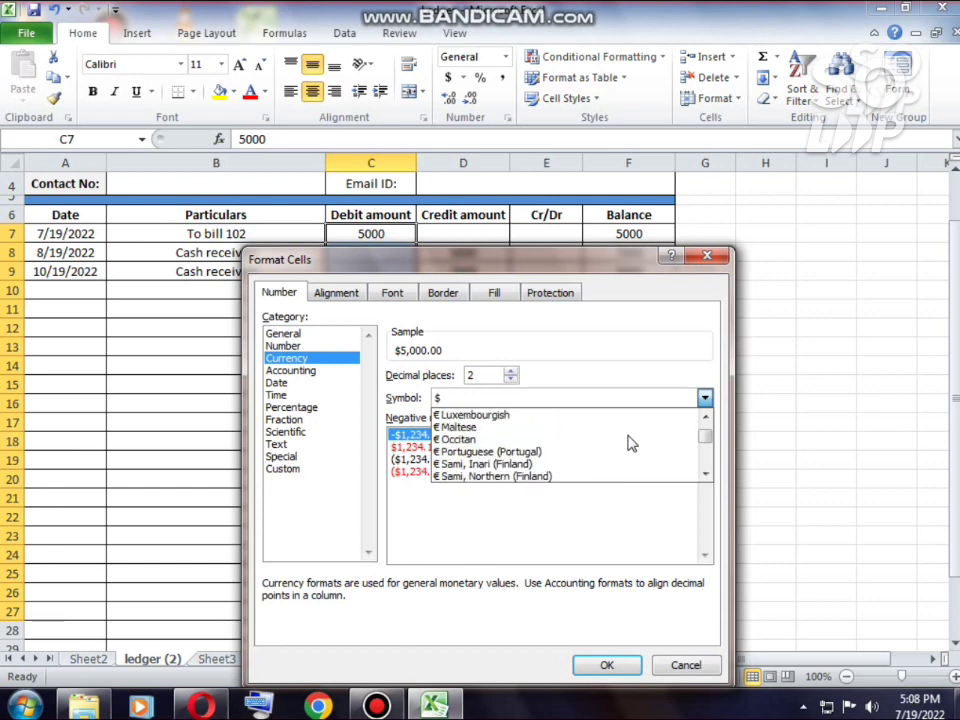
scroll(631, 443, "down", 1)
scroll(631, 443, "down", 1)
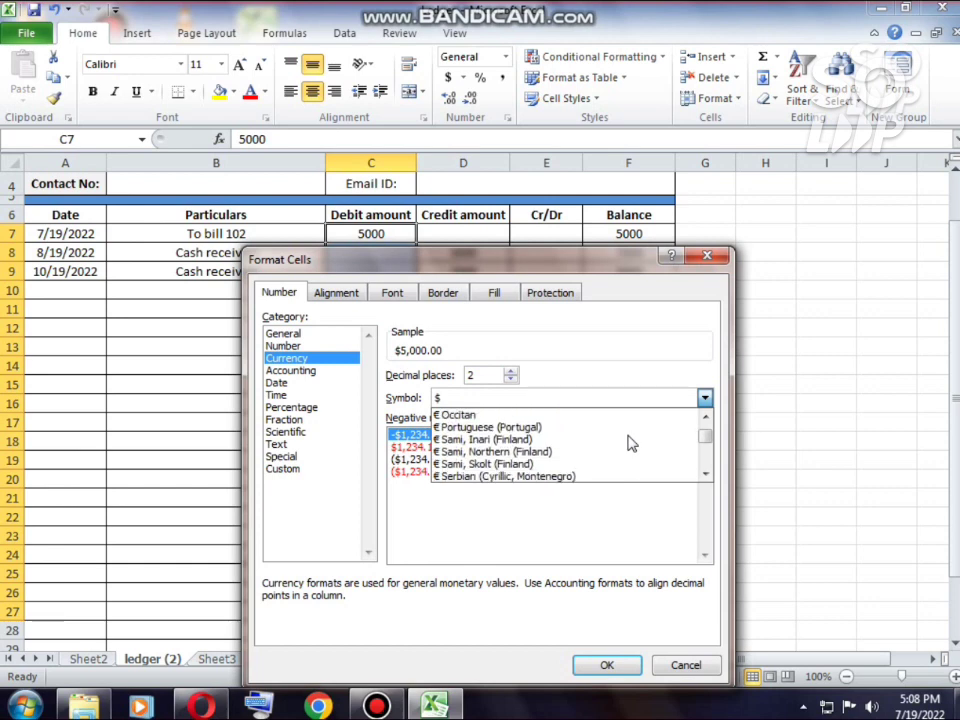
key("p")
key("p")
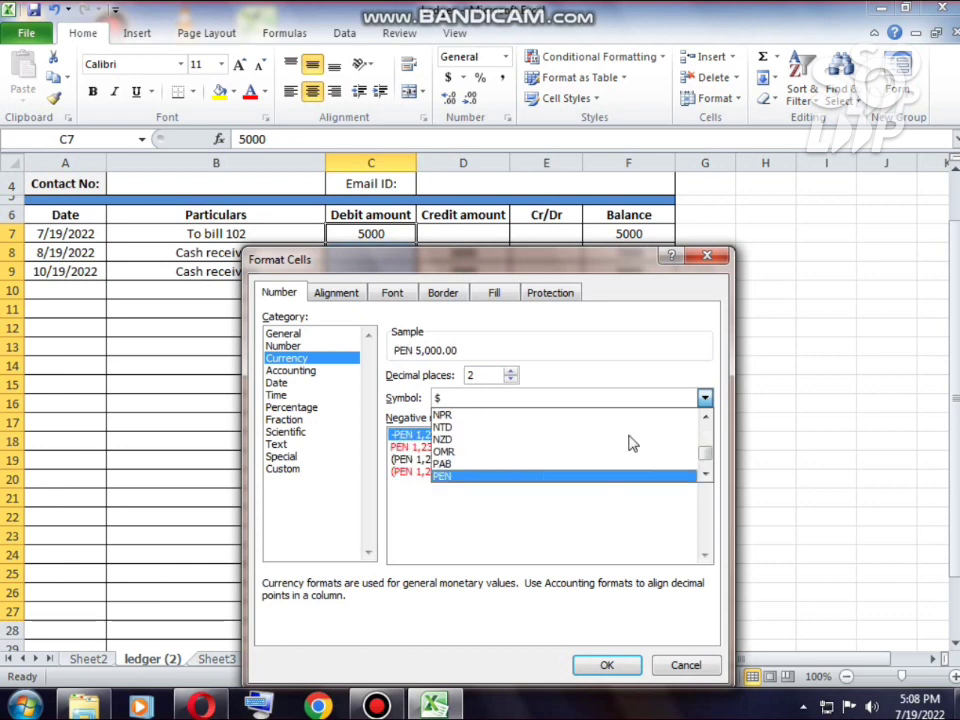
key("p")
key("p")
key("p")
key("p")
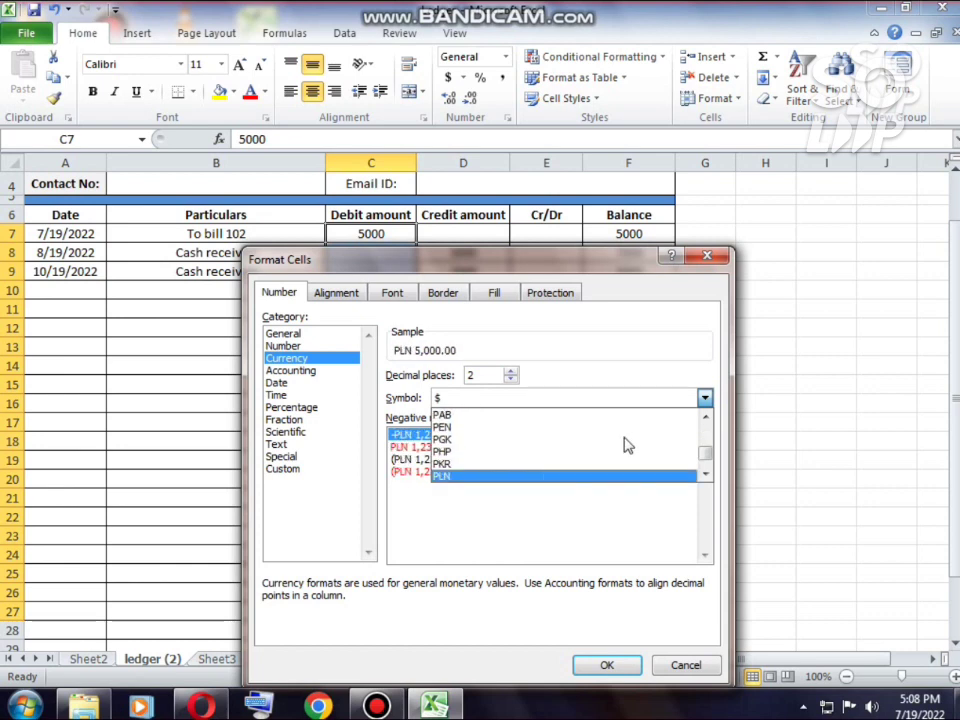
left_click(546, 470)
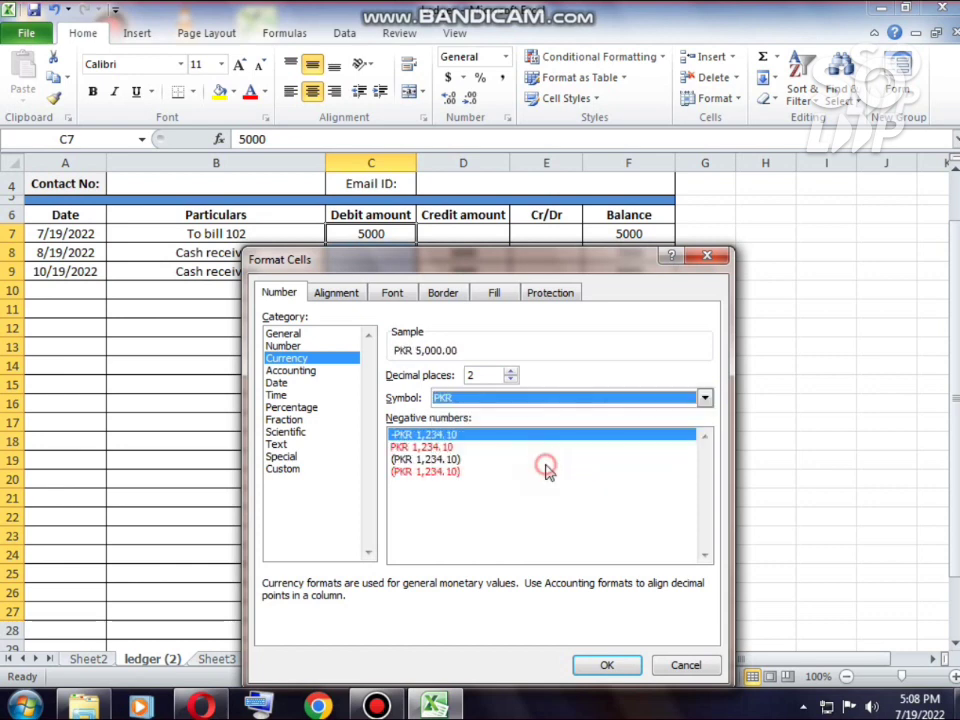
left_click(604, 665)
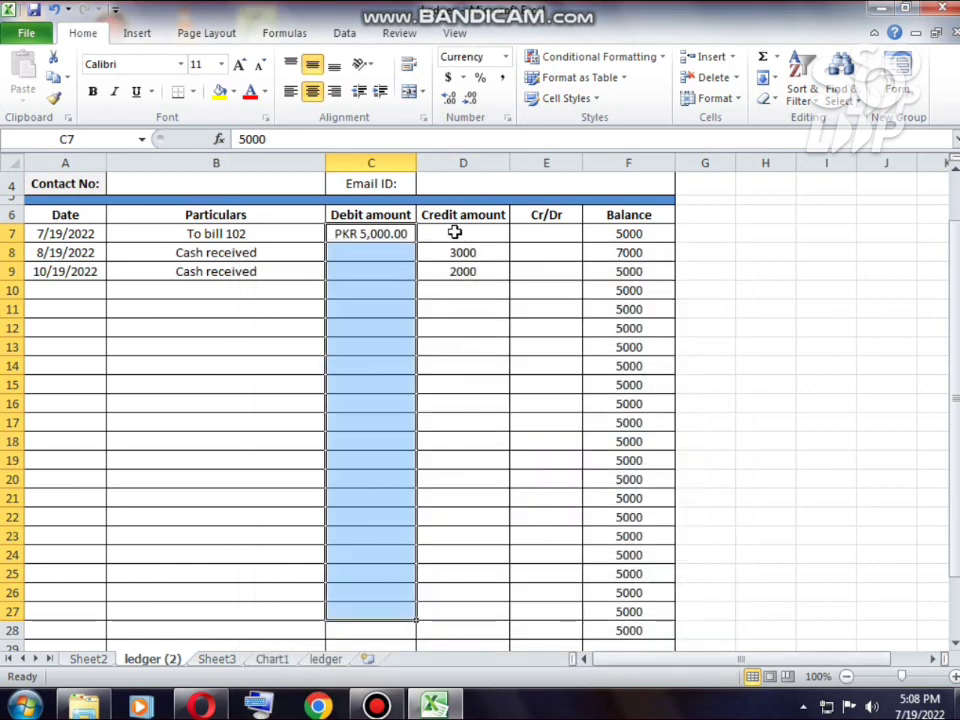
mouse_move(439, 233)
left_mouse_down()
mouse_move(431, 231)
mouse_move(506, 566)
mouse_move(495, 626)
left_mouse_up()
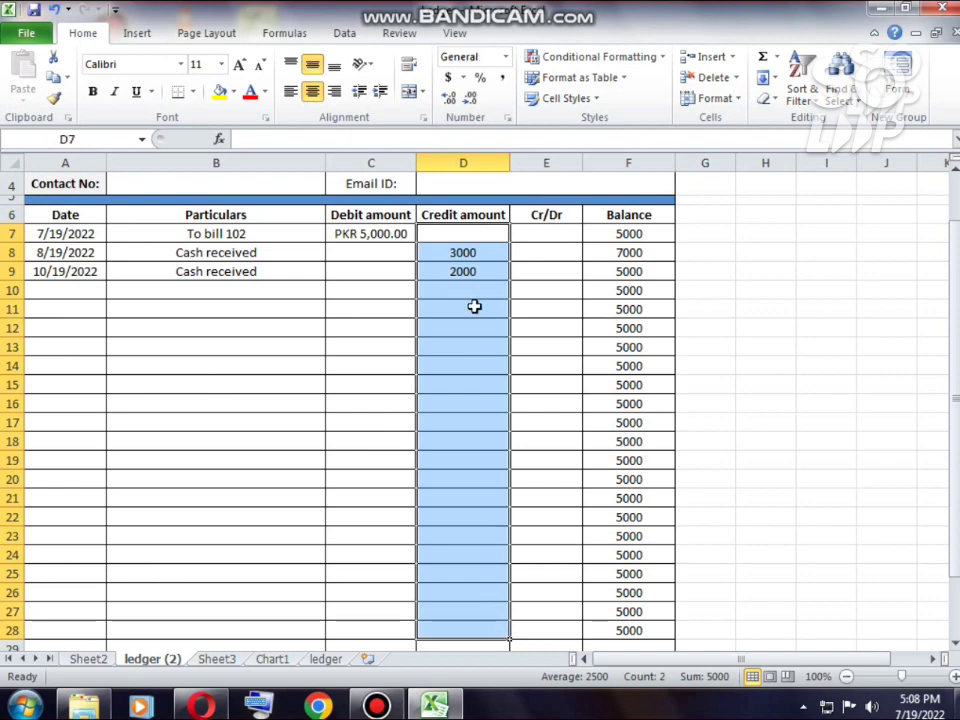
Apply Currency format with the PKR symbol to the Credit amount cells D7:D28.
right_click(473, 283)
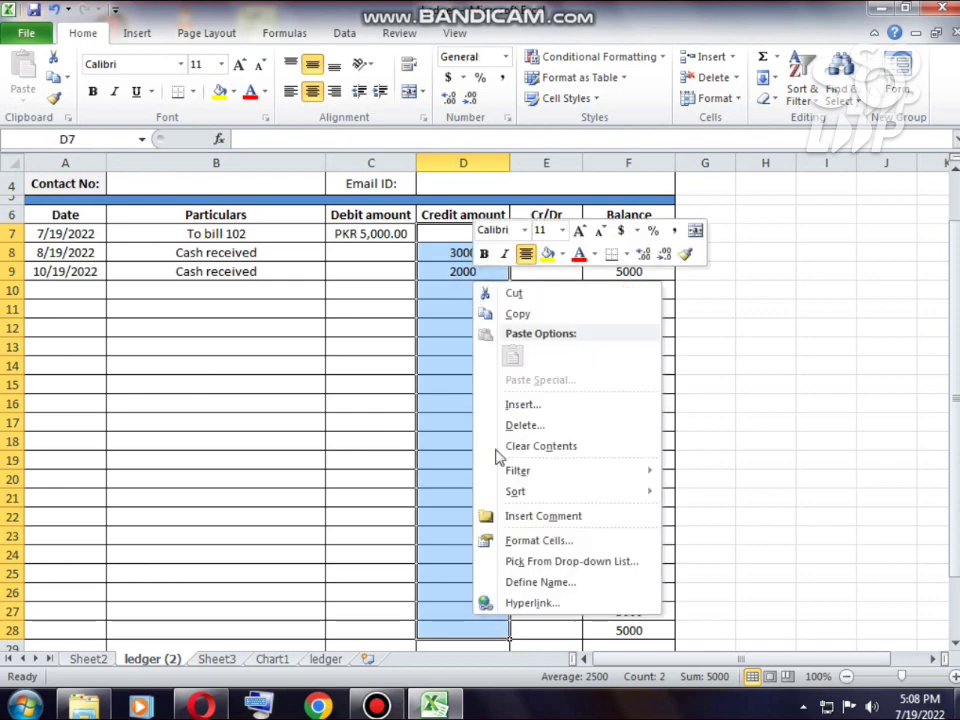
left_click(538, 541)
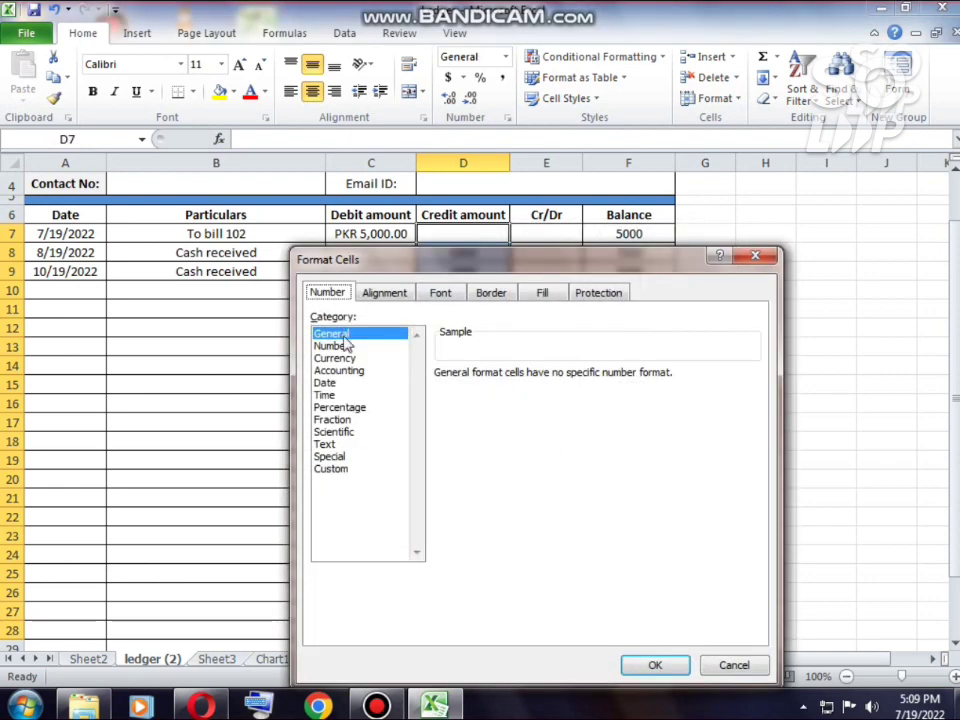
left_click(345, 358)
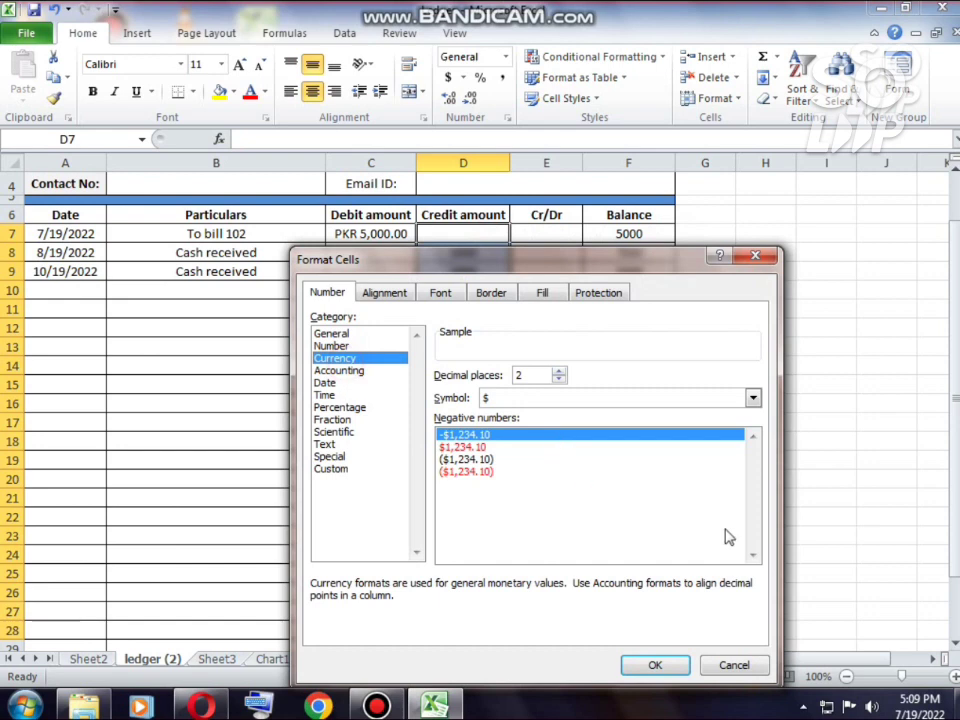
left_click(566, 398)
key("p")
key("p")
key("p")
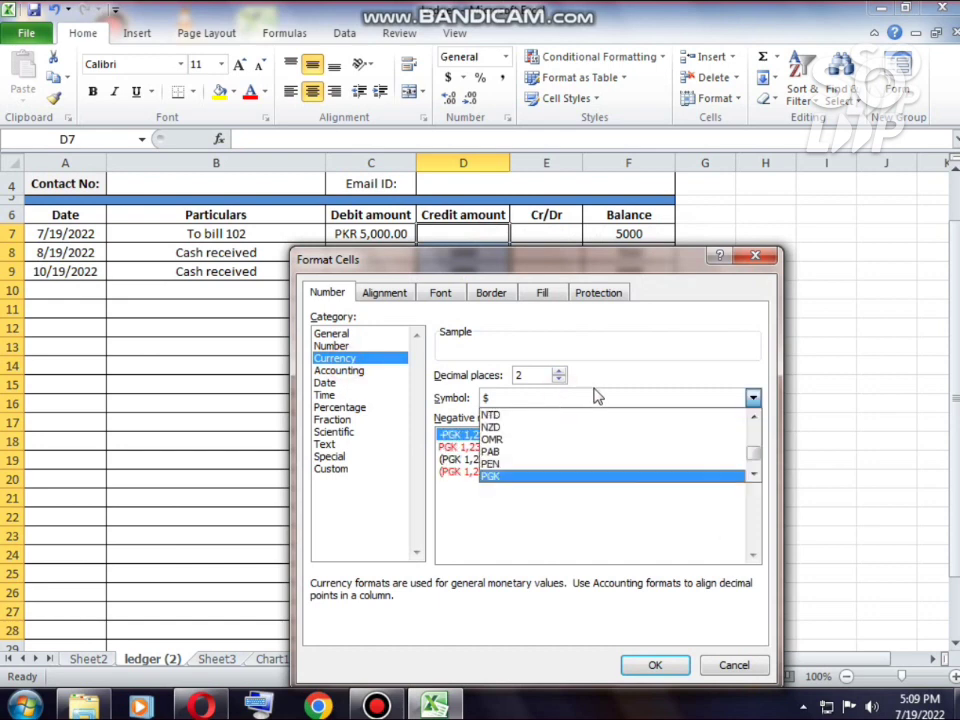
key("p")
key("p")
key("p")
key("p")
key("p")
key("p")
key("p")
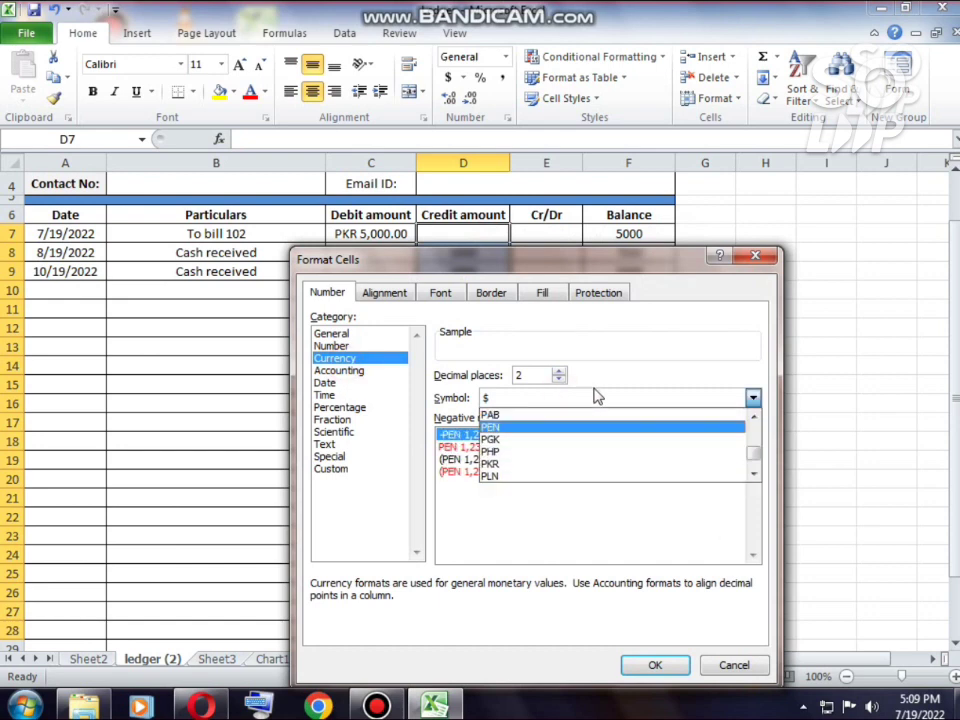
key("p")
key("p")
key("p")
key("p")
key("p")
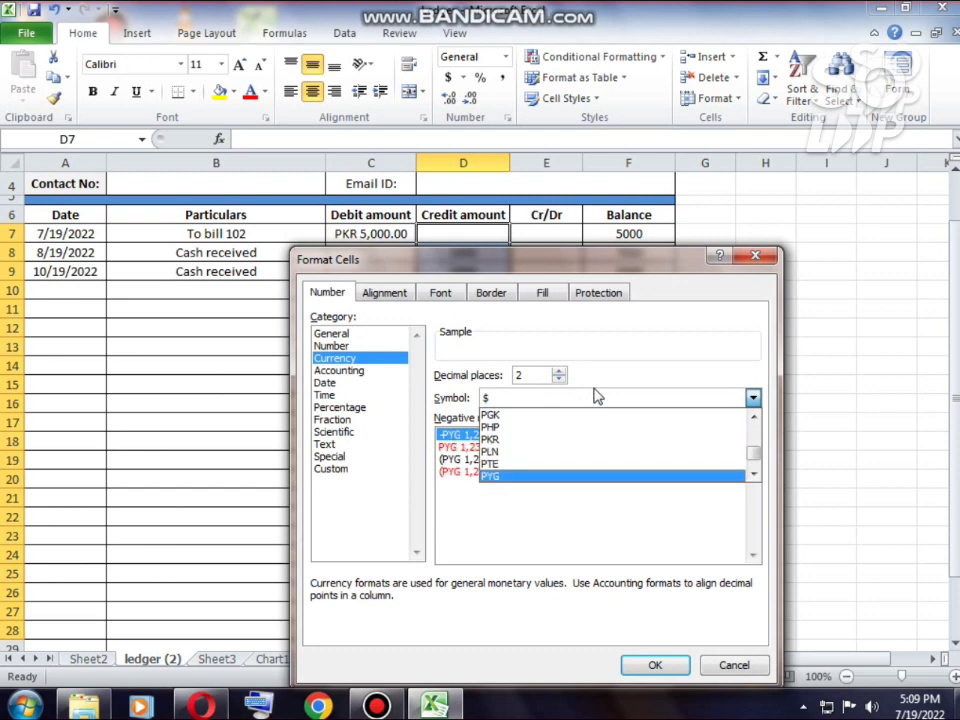
key("p")
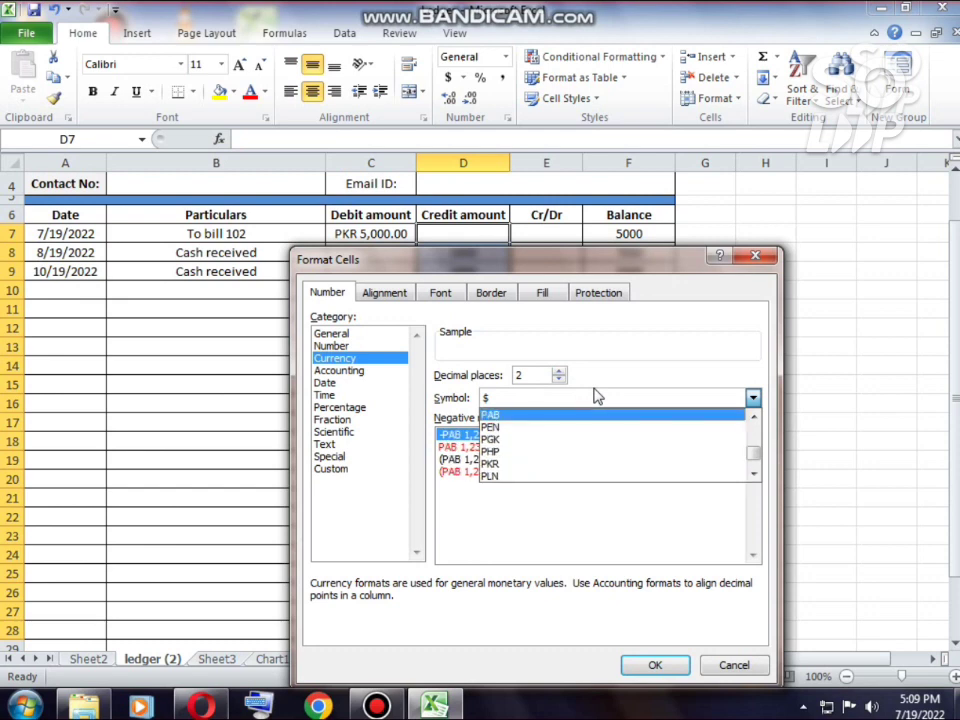
key("p")
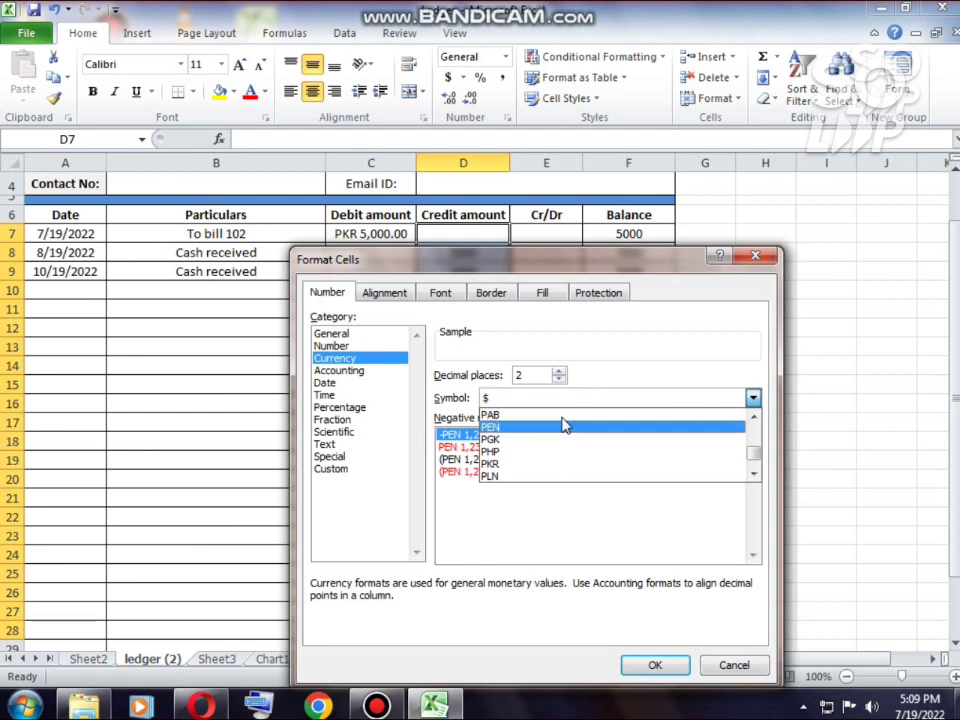
key("p")
key("p")
key("p")
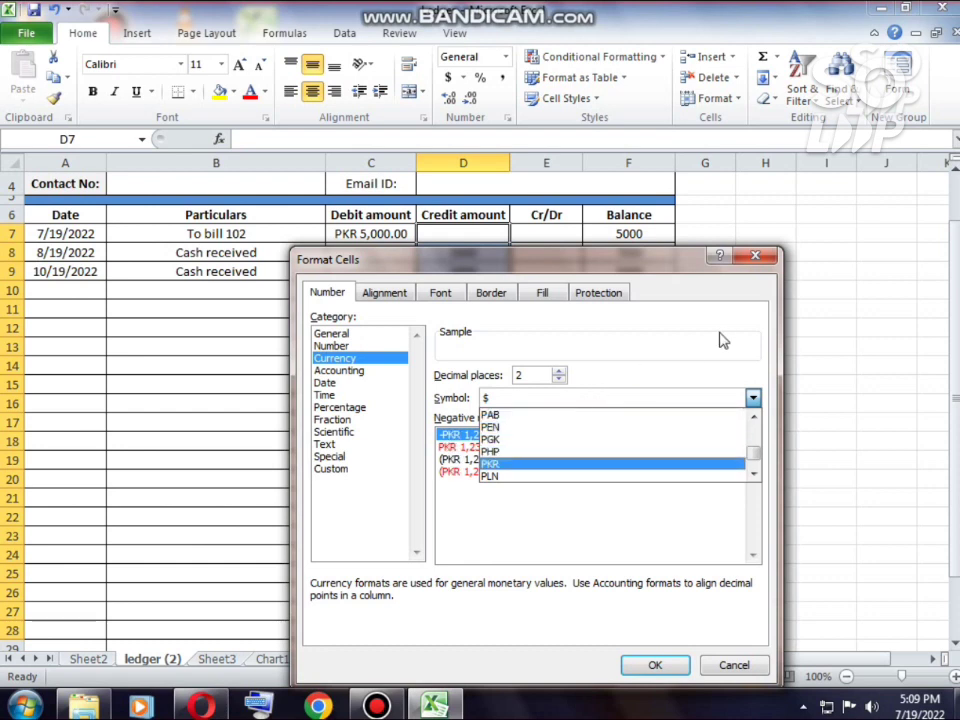
key("p")
left_click(585, 465)
key("Return")
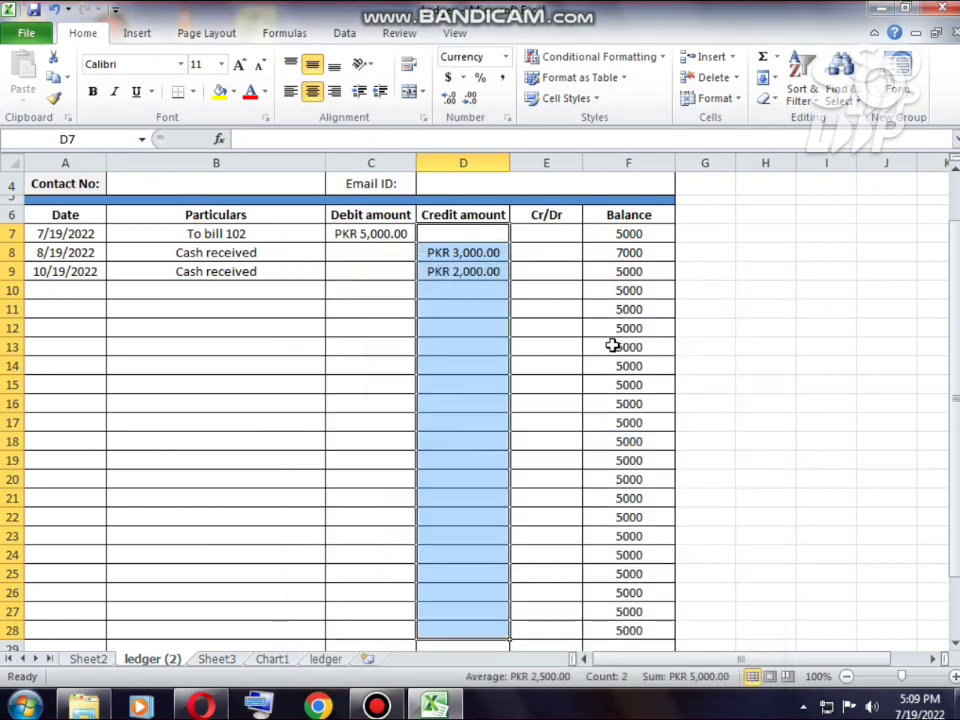
Format Balance cells F7:F28 as PKR Currency, reading PKR 5,000.00, 7,000.00 and 5,000.00.
mouse_move(600, 232)
left_mouse_down()
mouse_move(647, 546)
mouse_move(643, 626)
left_mouse_up()
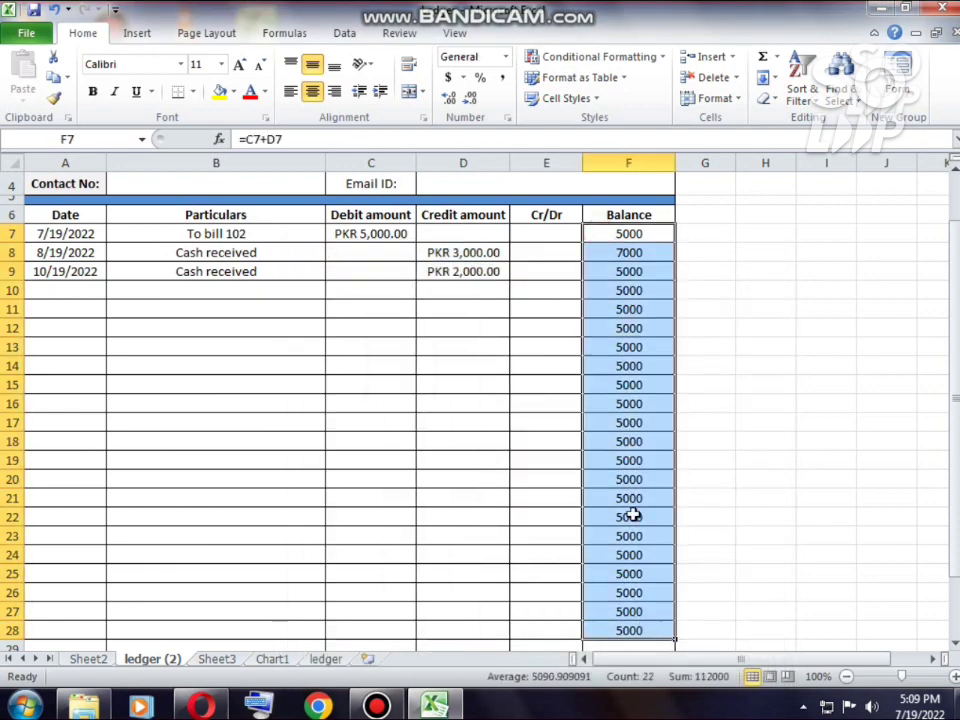
right_click(614, 390)
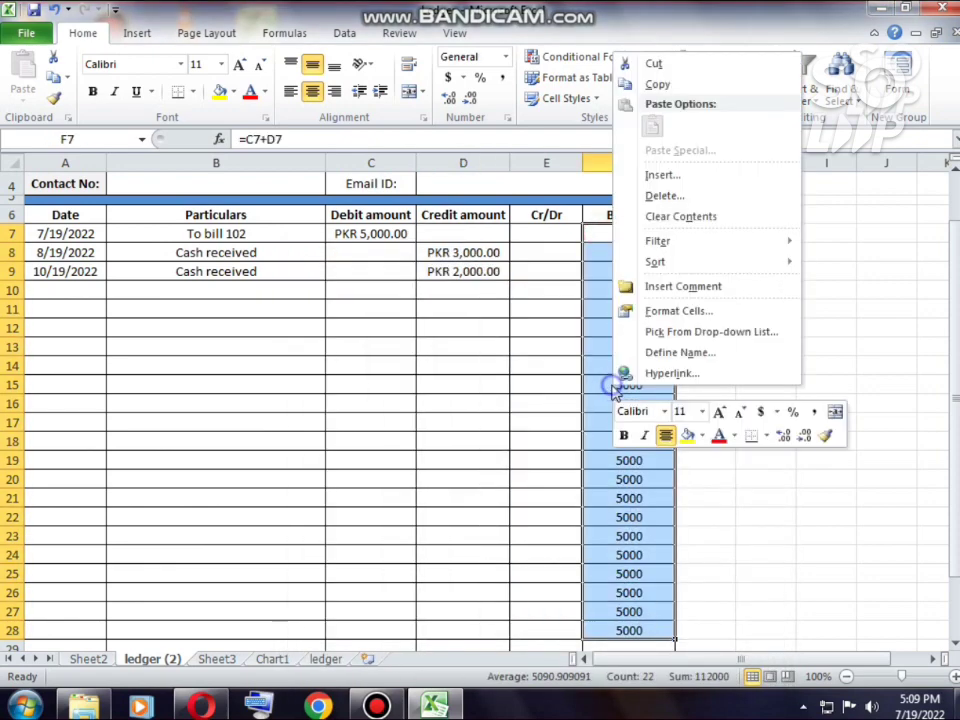
left_click(670, 311)
left_click(482, 186)
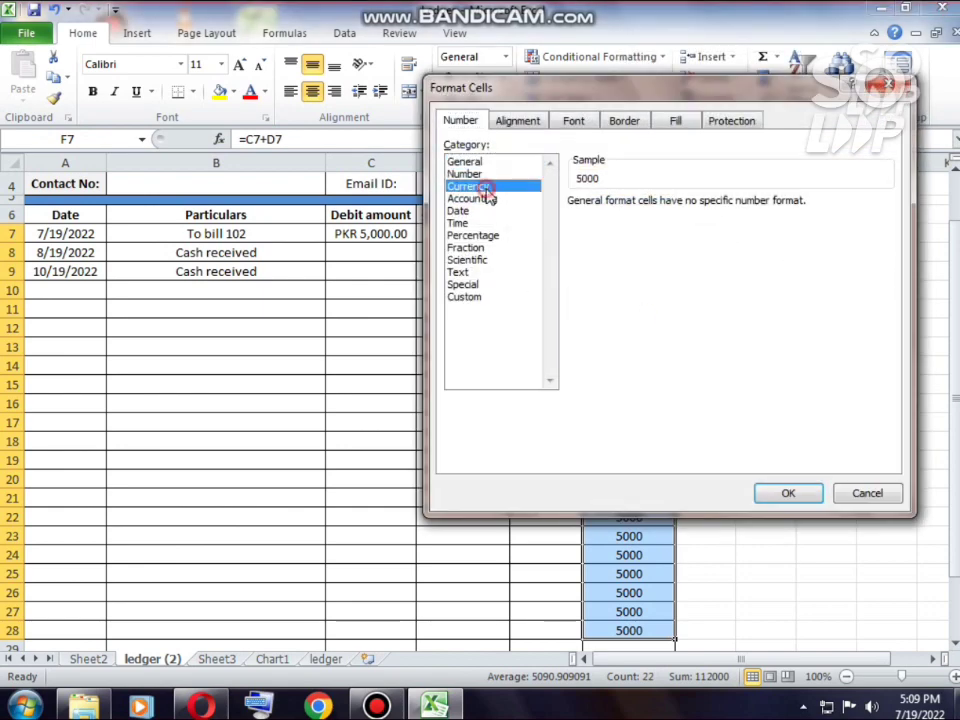
left_click(886, 227)
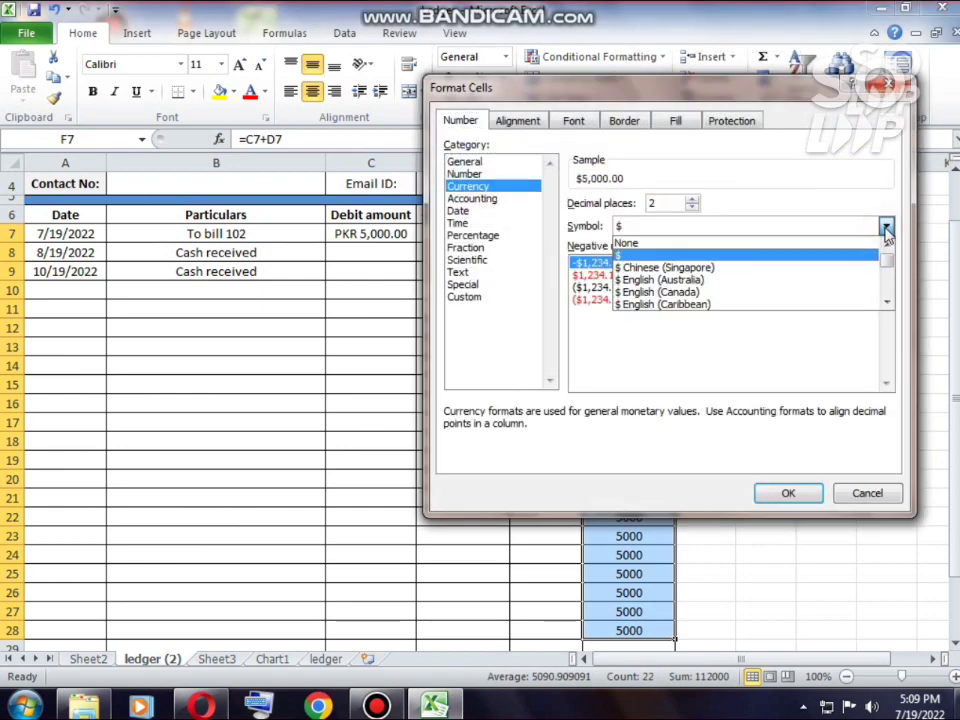
key("p")
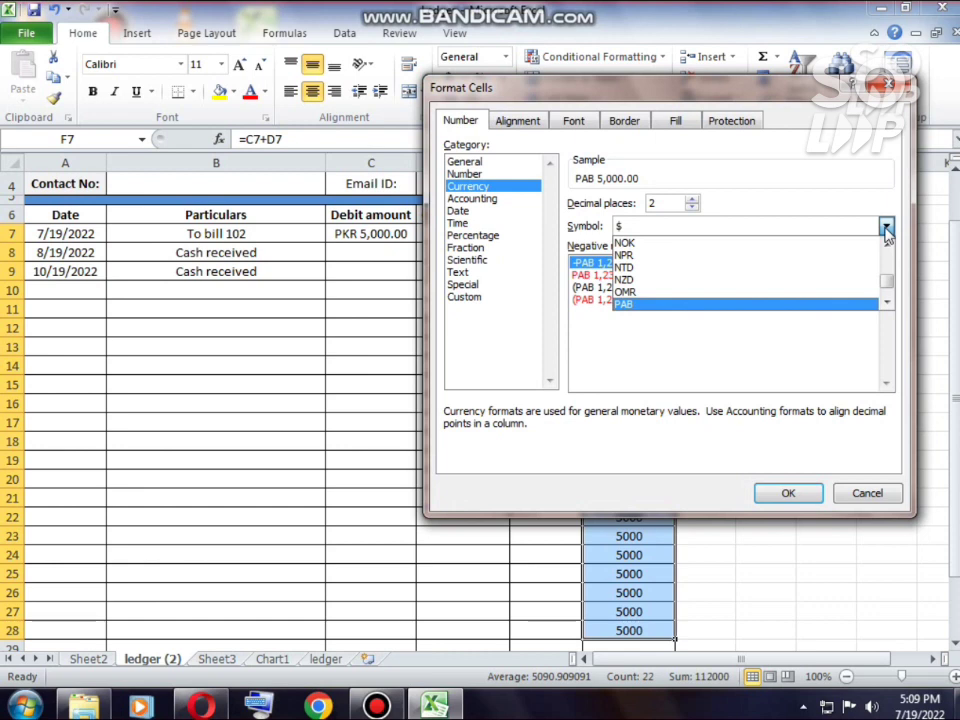
key("p")
key("p")
key("p")
key("p")
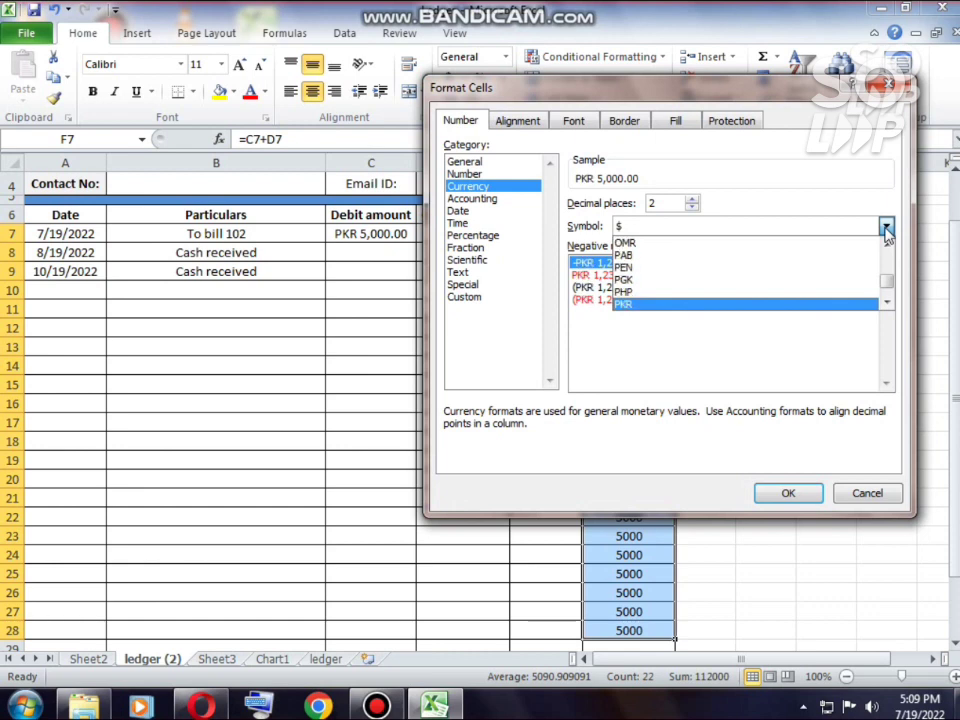
left_click(886, 228)
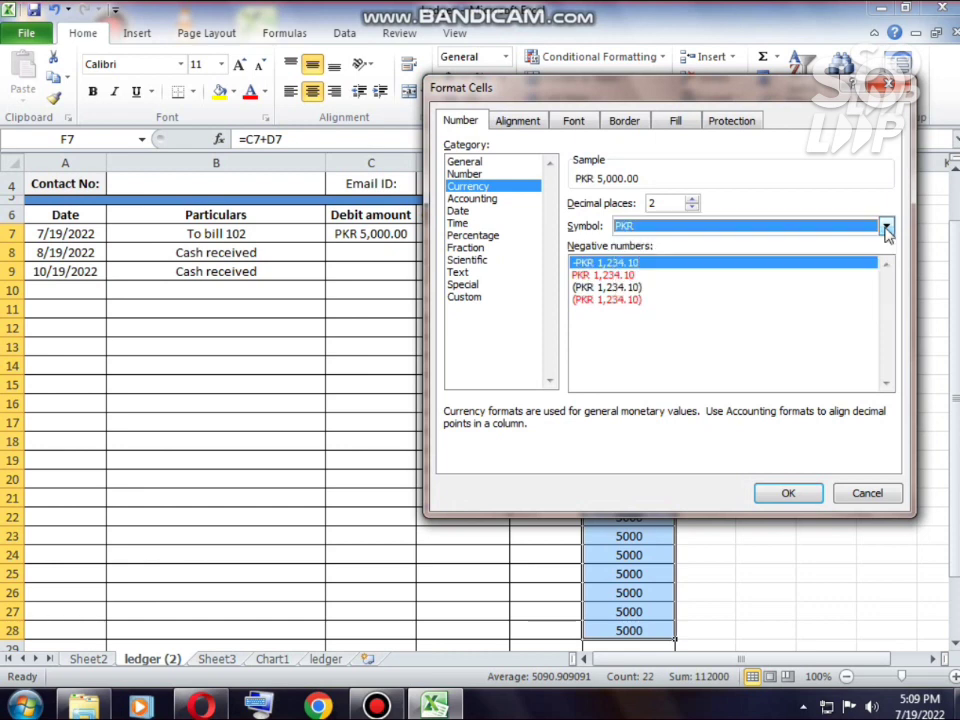
left_click(788, 492)
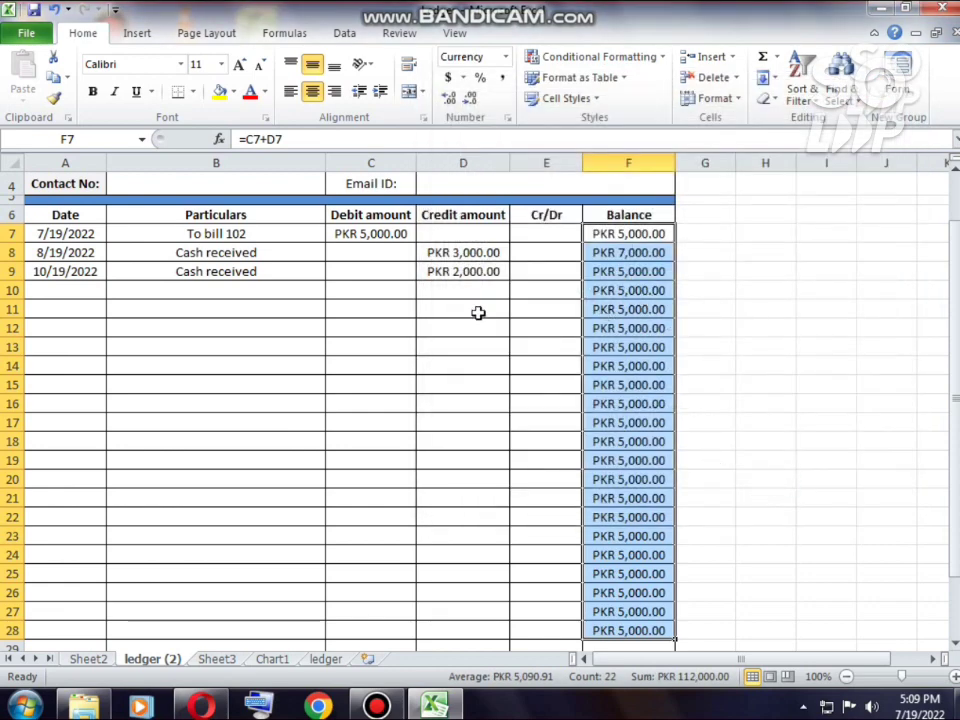
left_click(531, 232)
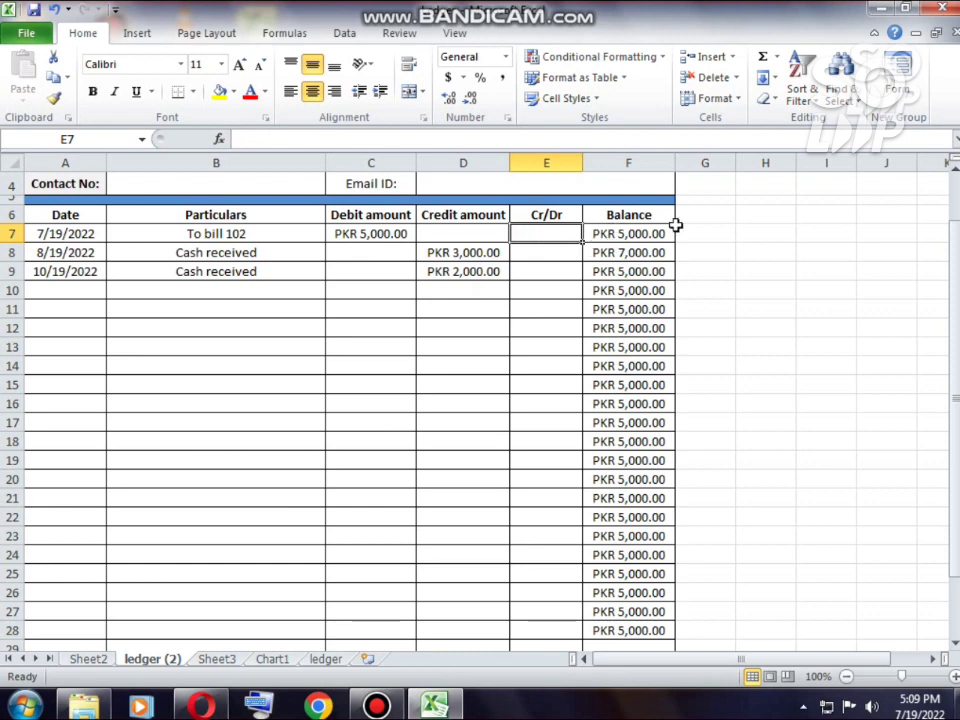
Start an IF formula in E7 testing F7<0 with a Dr result.
type("=")
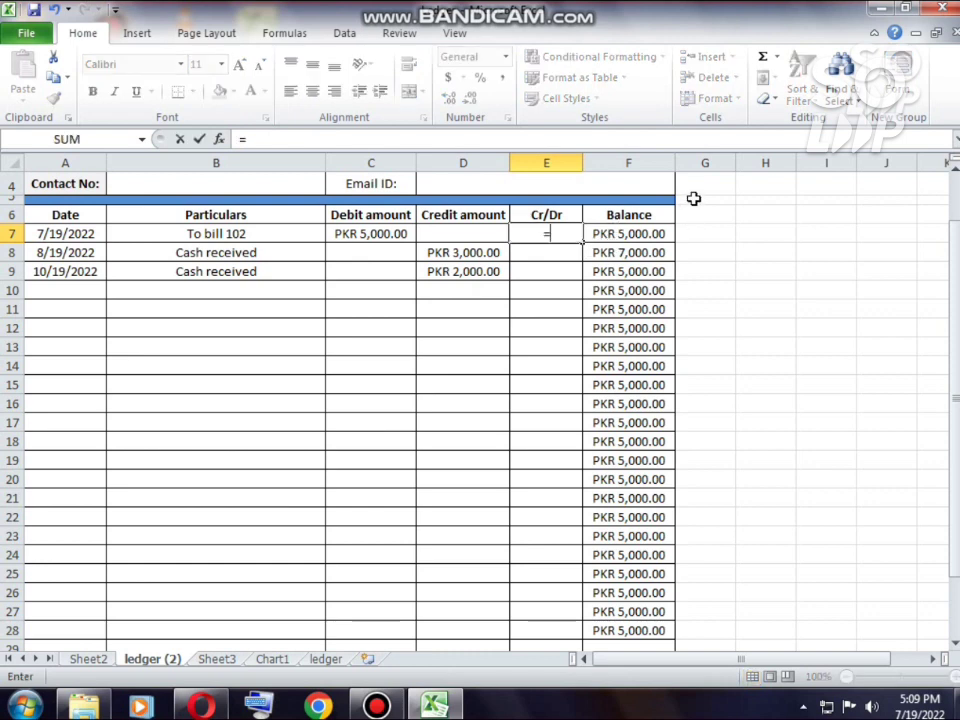
type("if")
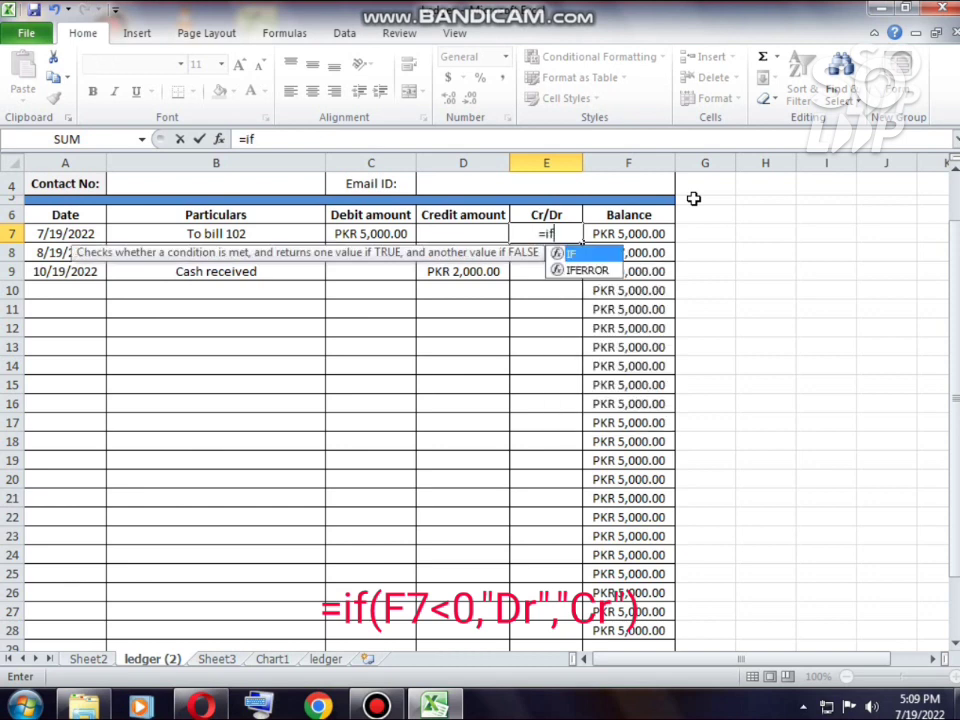
type("(")
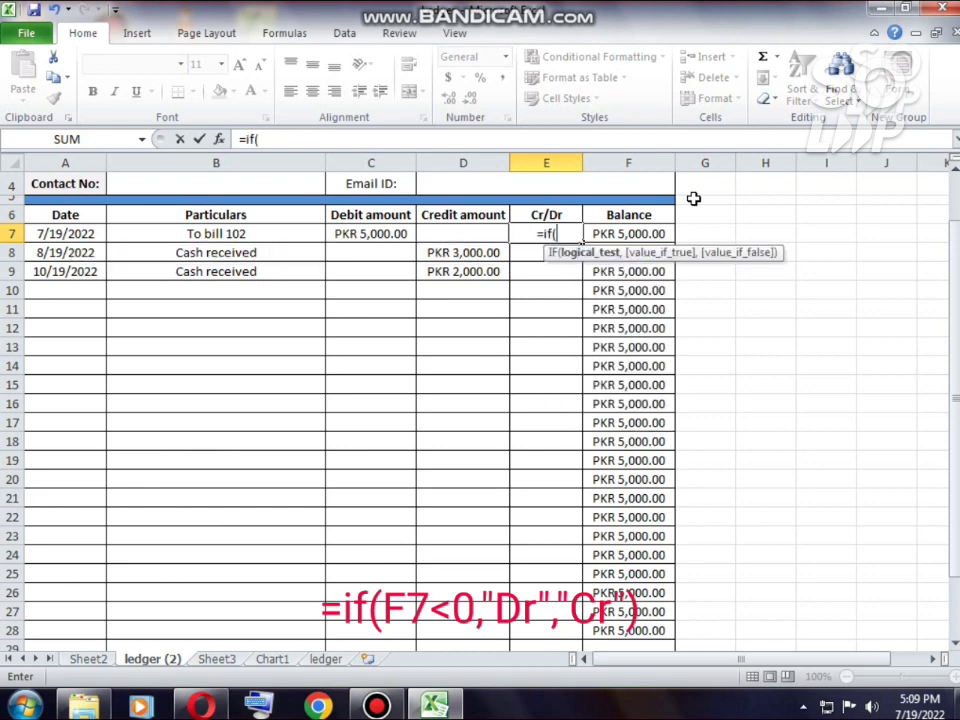
left_click(639, 234)
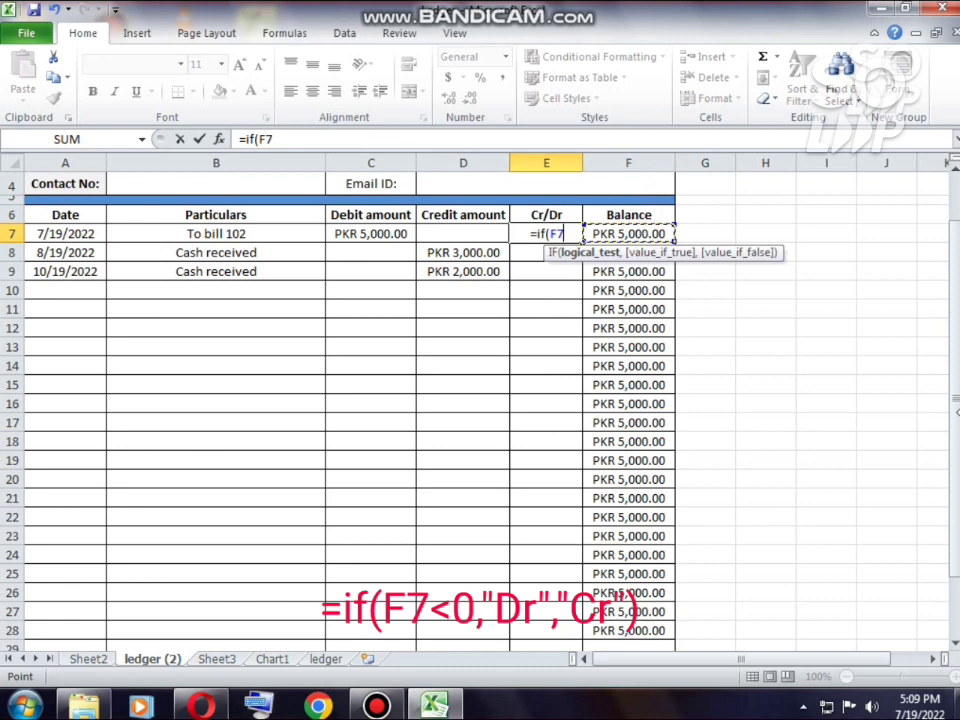
type("<")
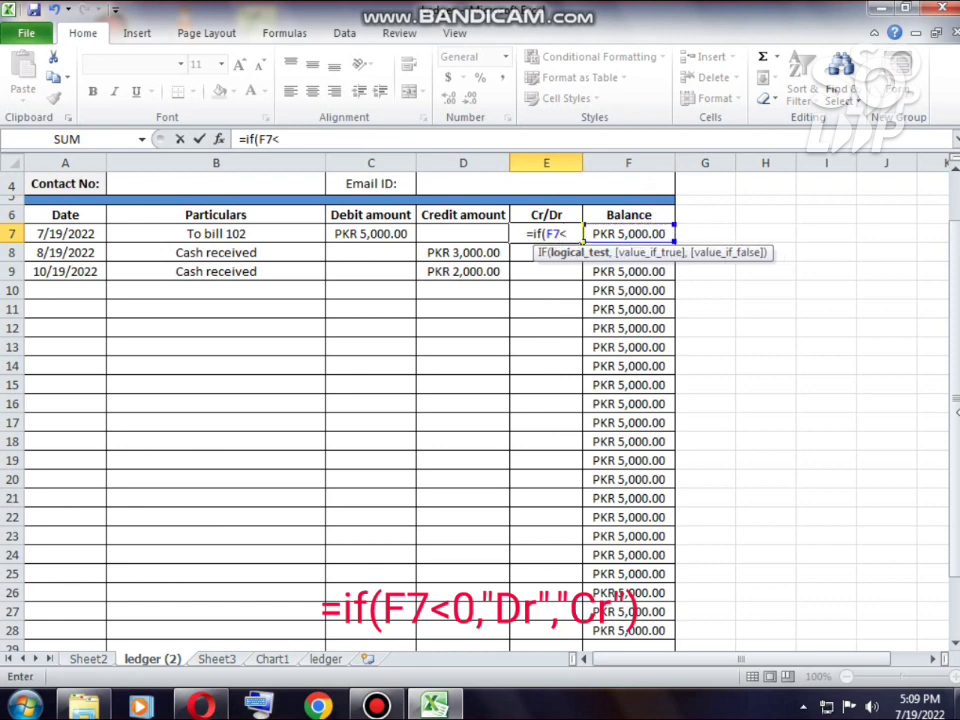
type("0")
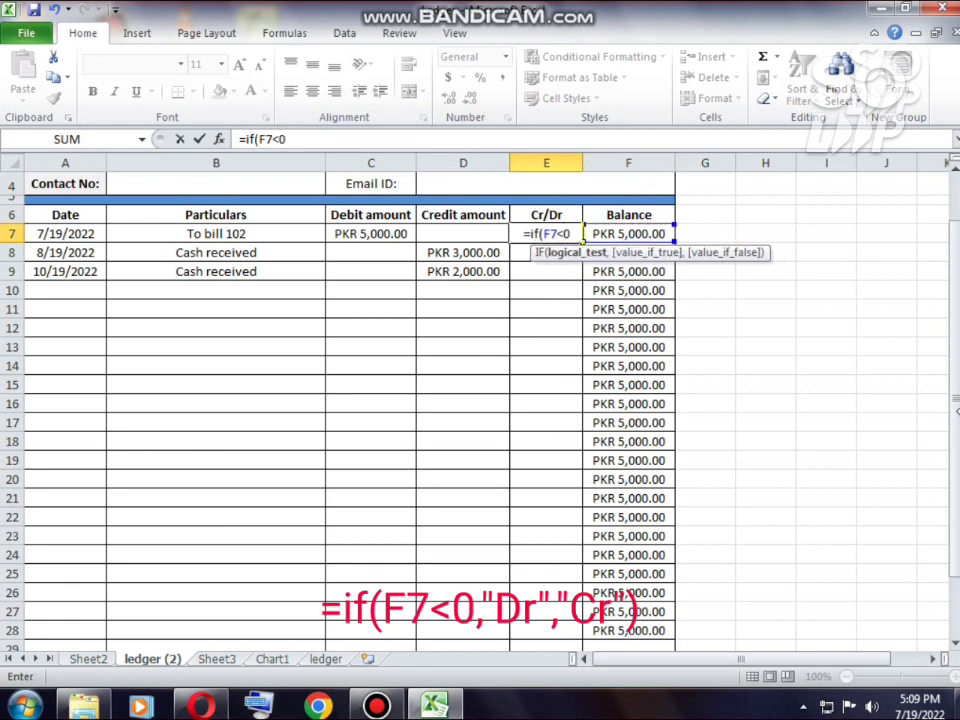
type(",")
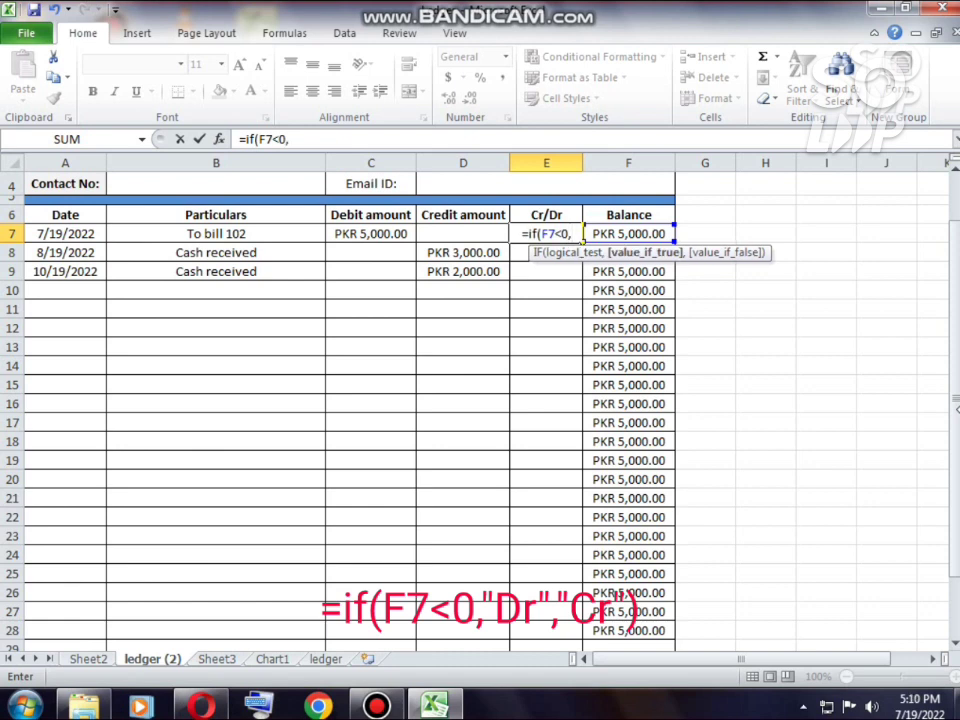
type("Dr")
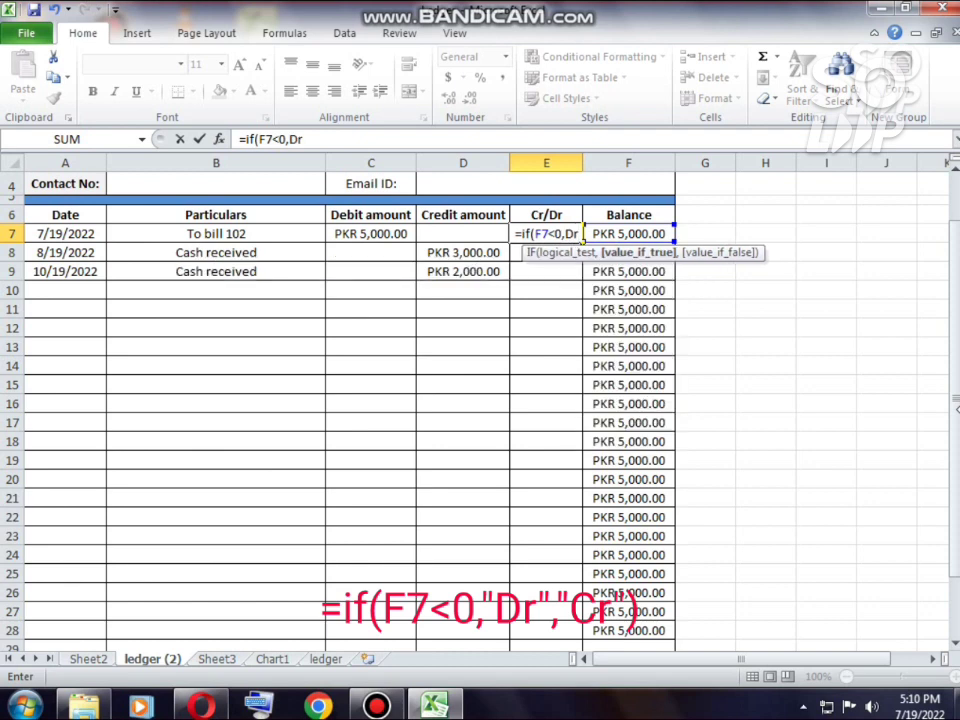
key("Left")
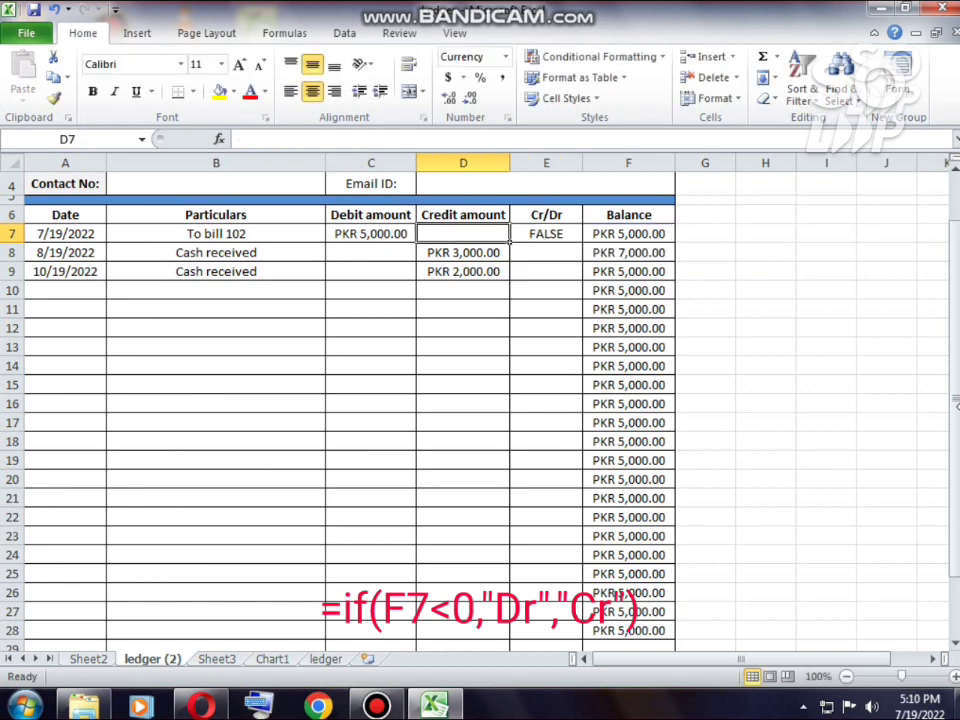
key("Left")
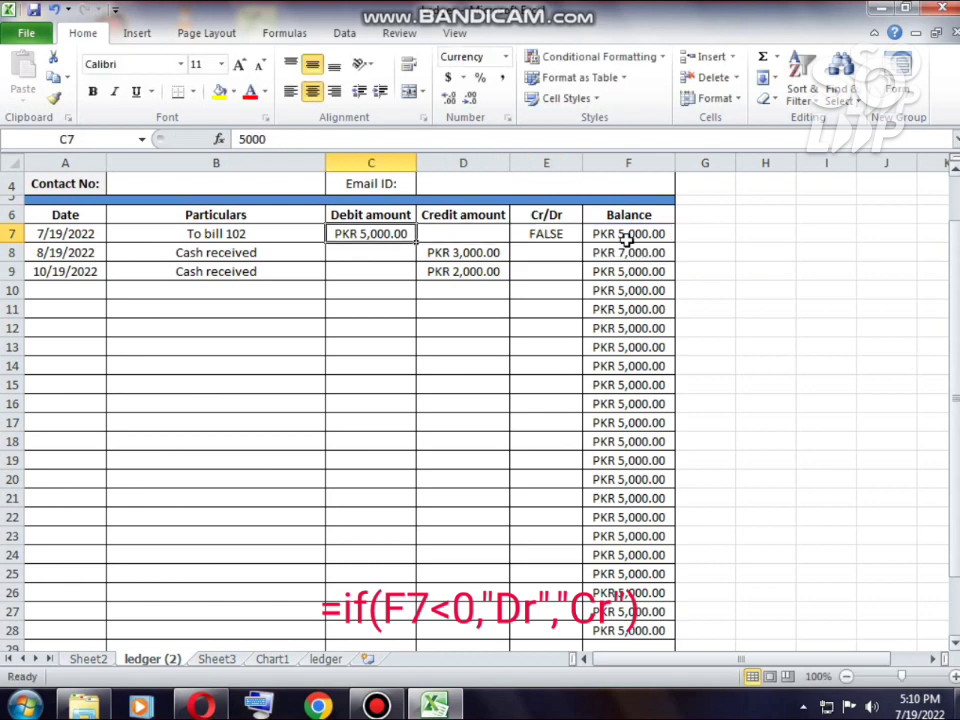
Edit E7's formula in the formula bar, adding the missing quotes toward =IF(F7<0,"Dr","Cr").
left_click(554, 216)
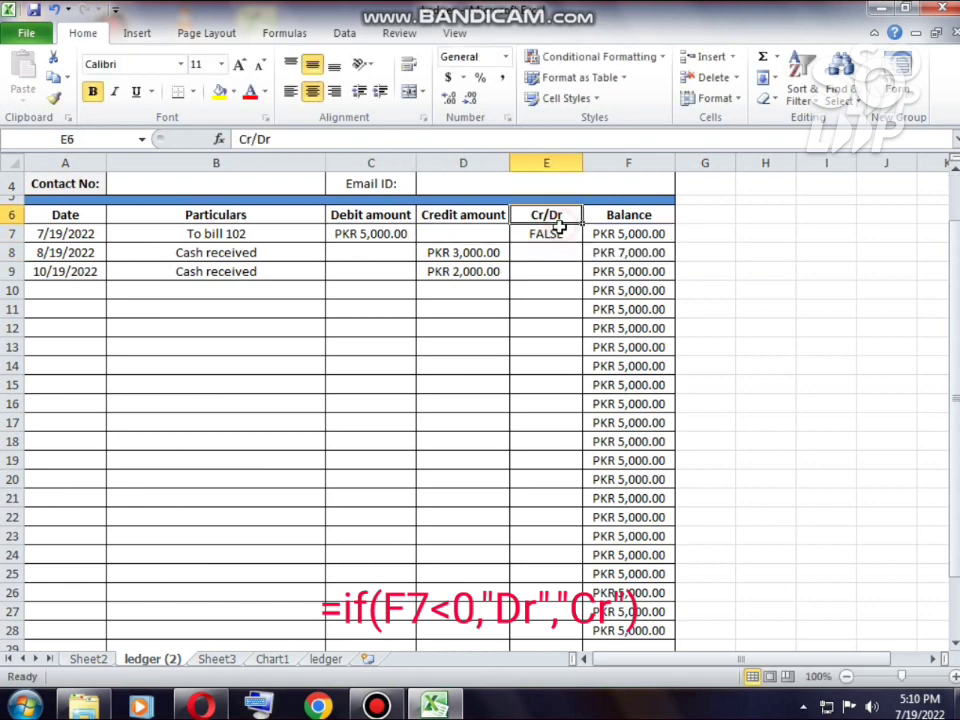
left_click(556, 230)
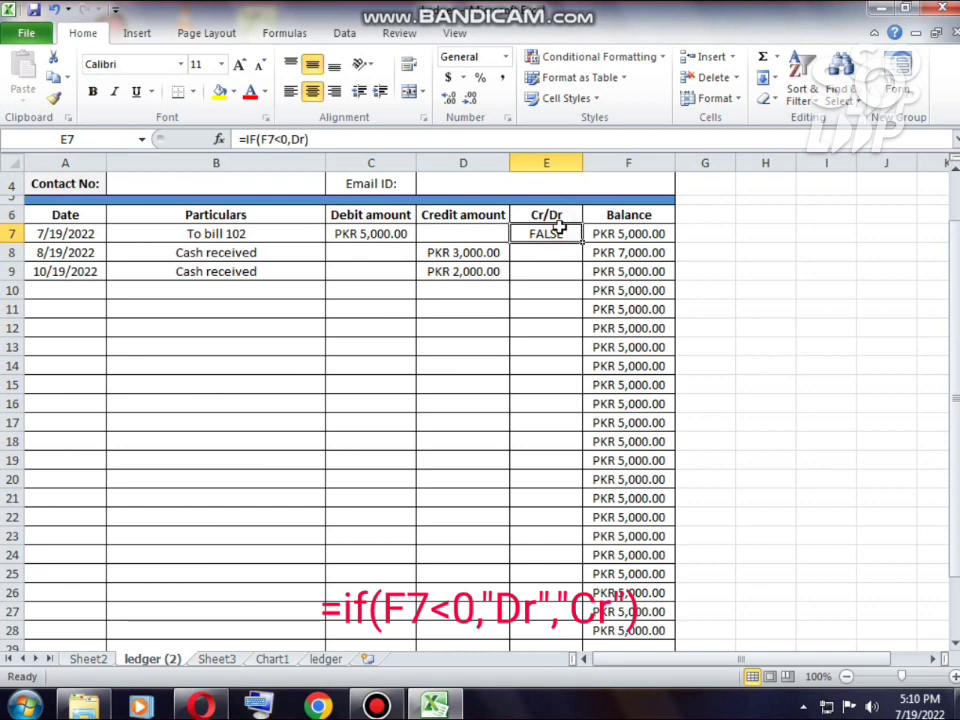
left_click(283, 139)
left_click(290, 139)
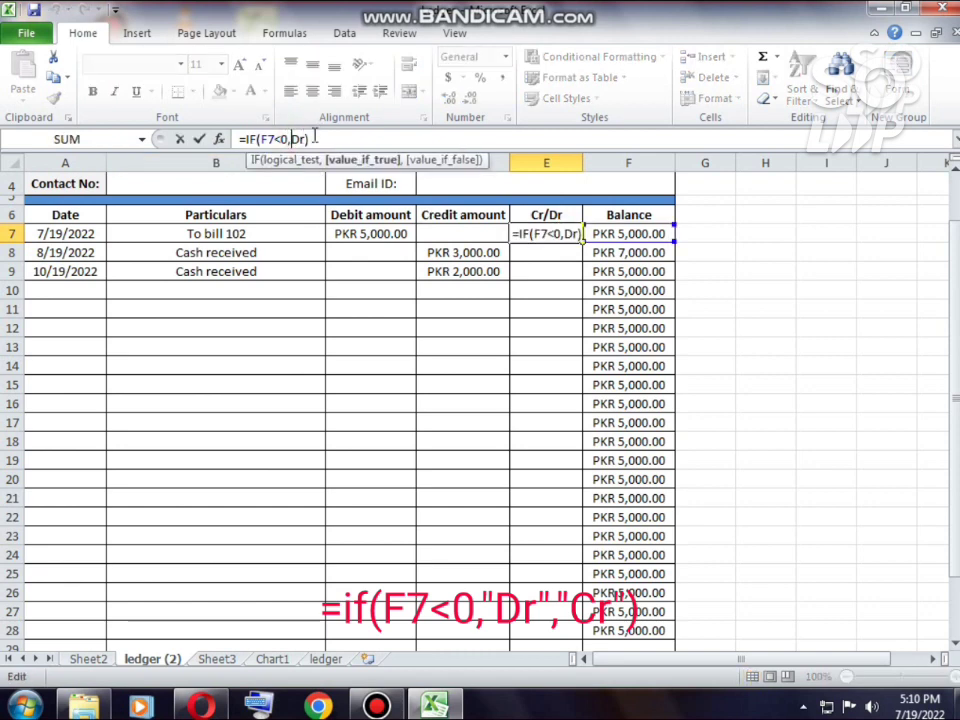
type("\"Dr")
type("\"")
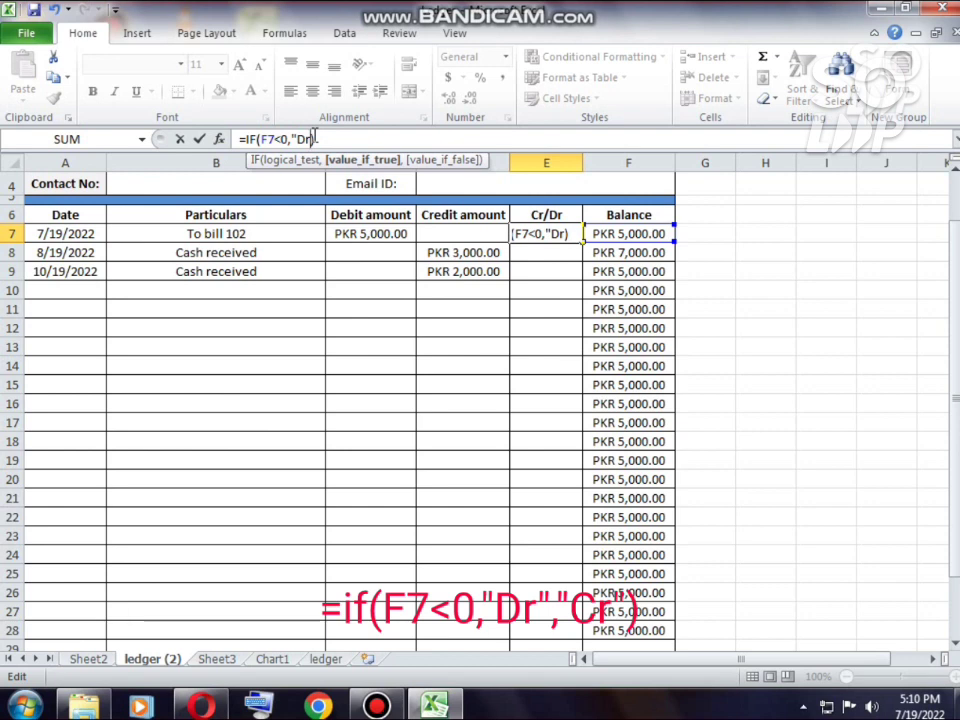
type("\"")
type(",")
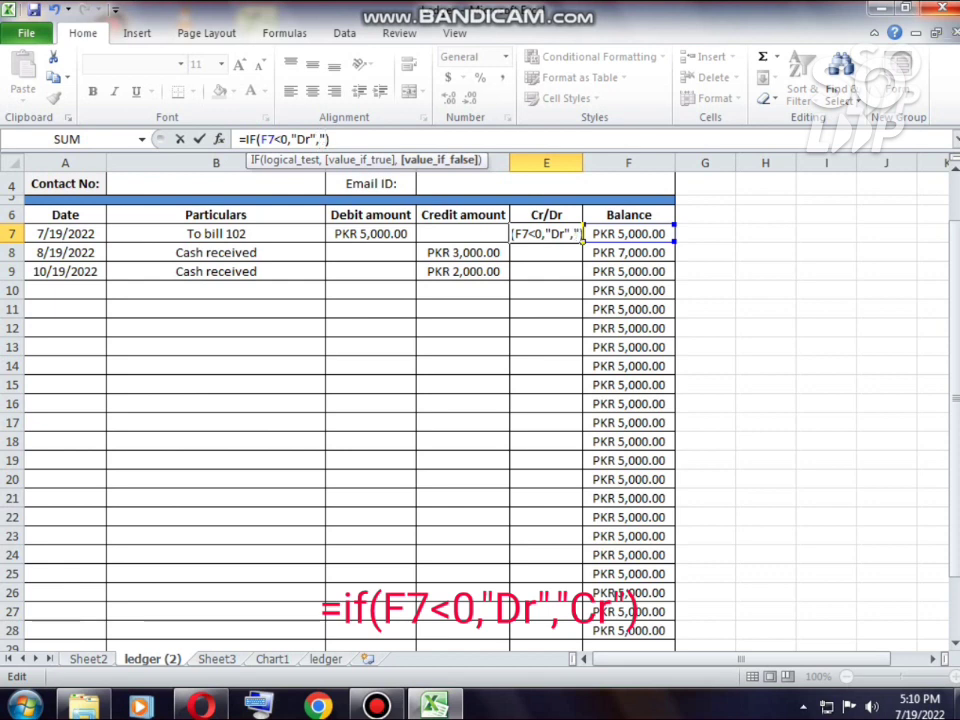
type("Cr\"")
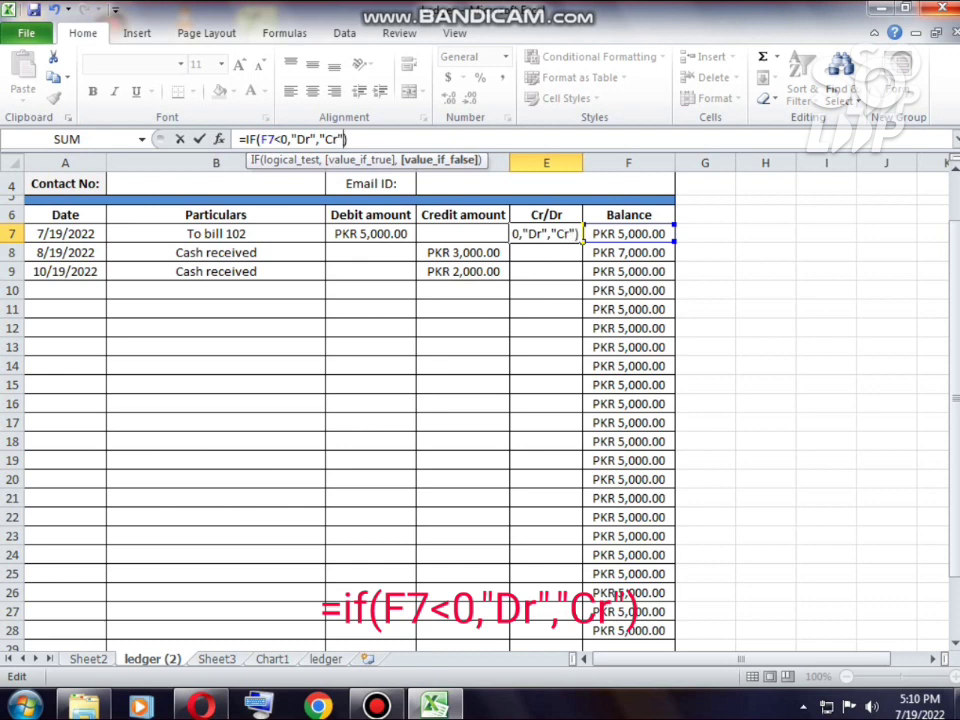
Commit the Cr/Dr formula in E7 and fill it down to E28 so every row shows Cr.
key("Return")
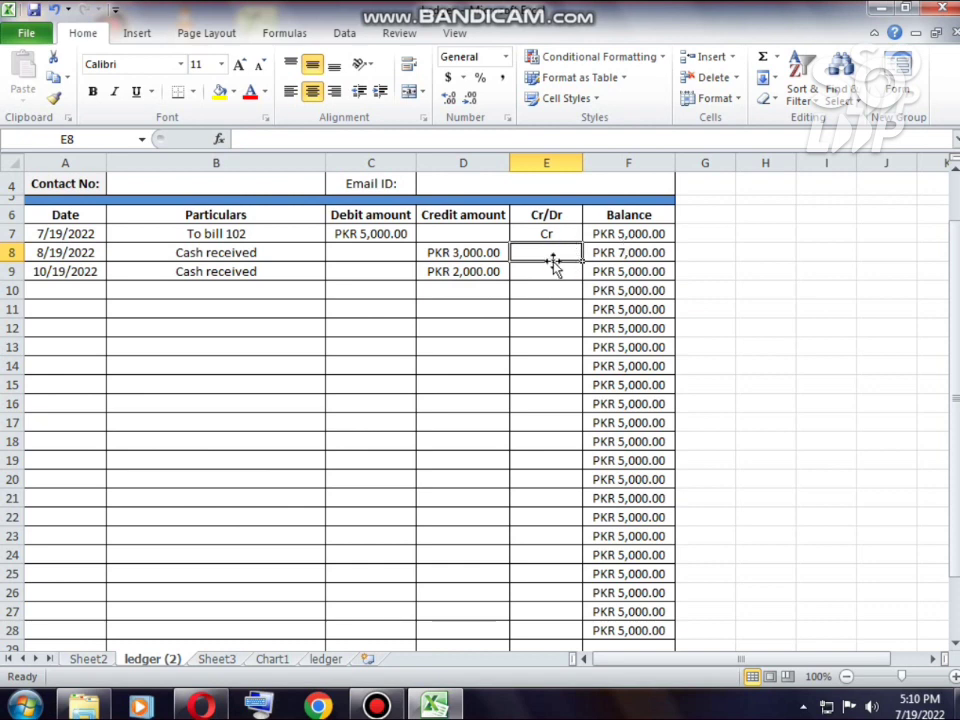
mouse_move(527, 232)
left_mouse_down()
mouse_move(561, 313)
mouse_move(585, 625)
left_mouse_up()
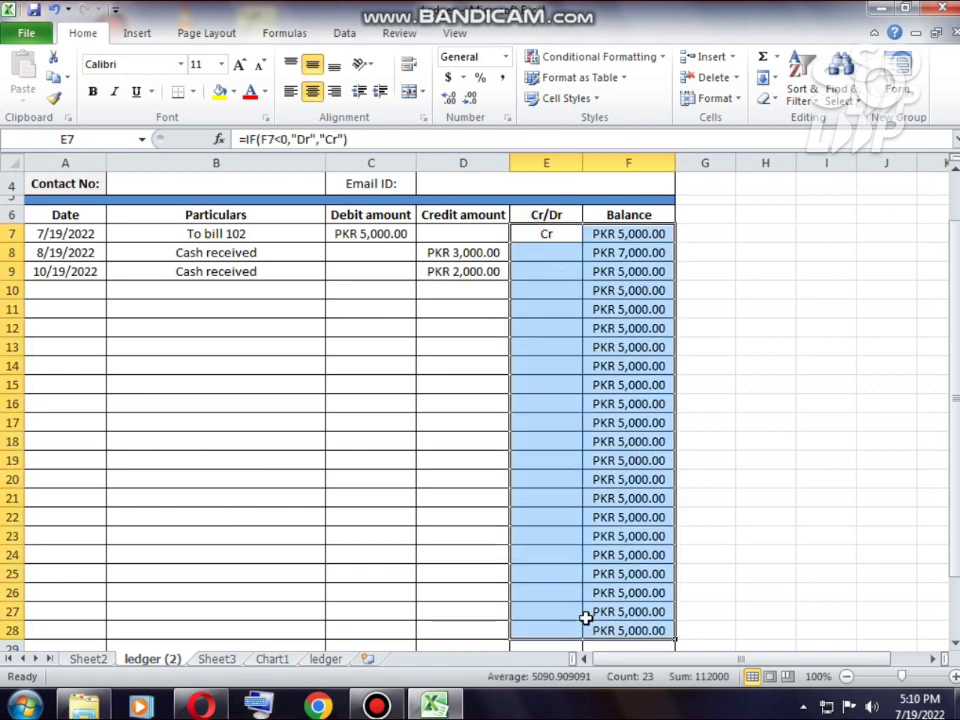
left_click(525, 233)
double_click(525, 233)
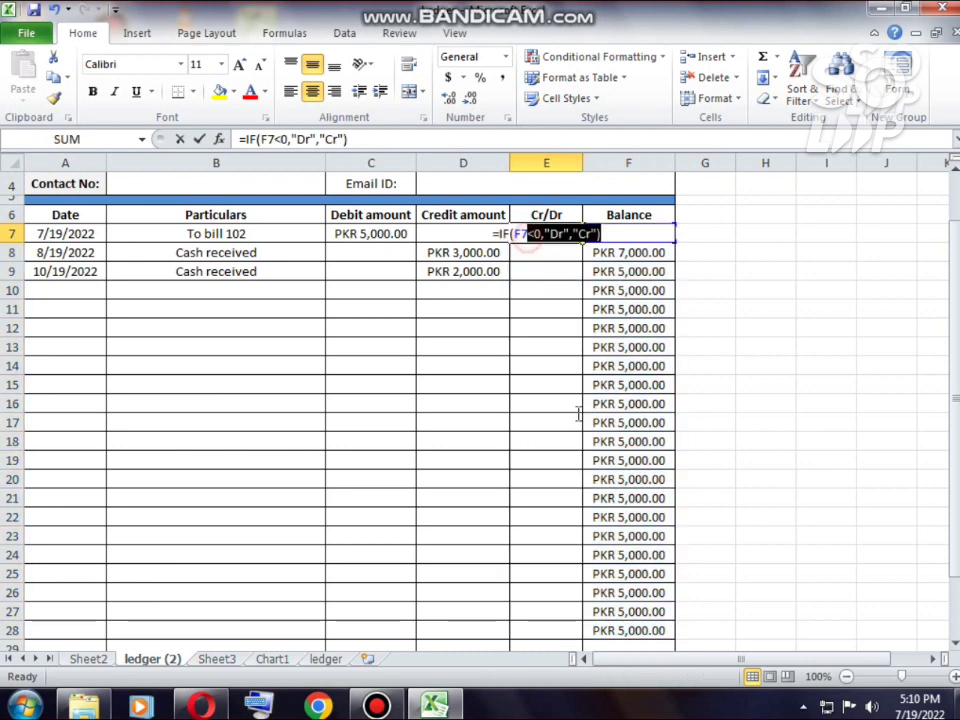
left_click(556, 285)
left_click(550, 238)
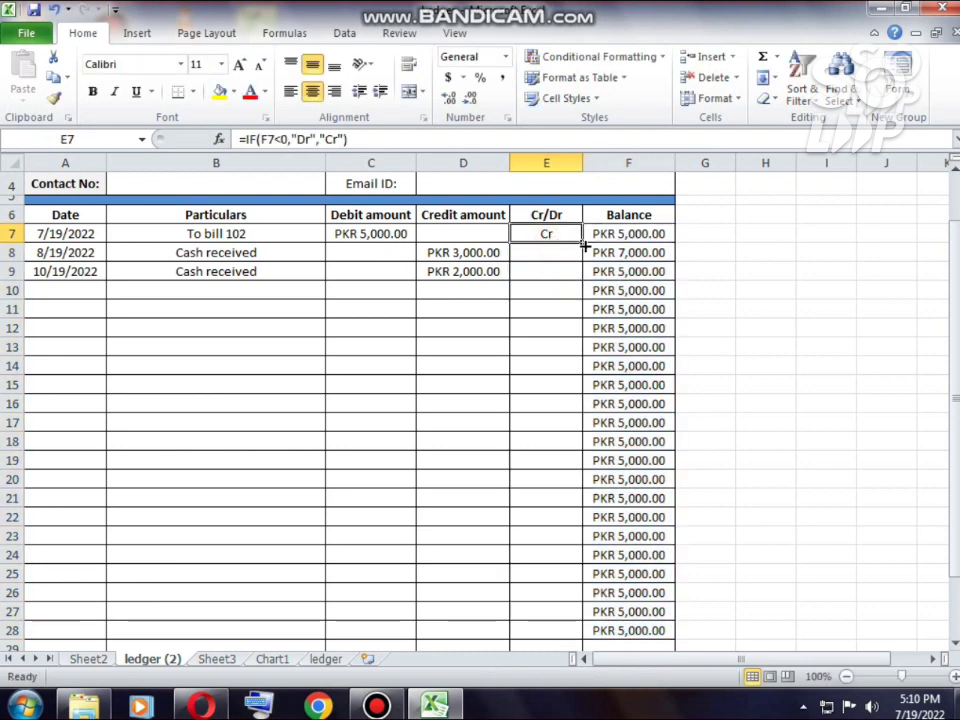
left_click_drag(582, 243, 585, 630)
left_click(556, 476)
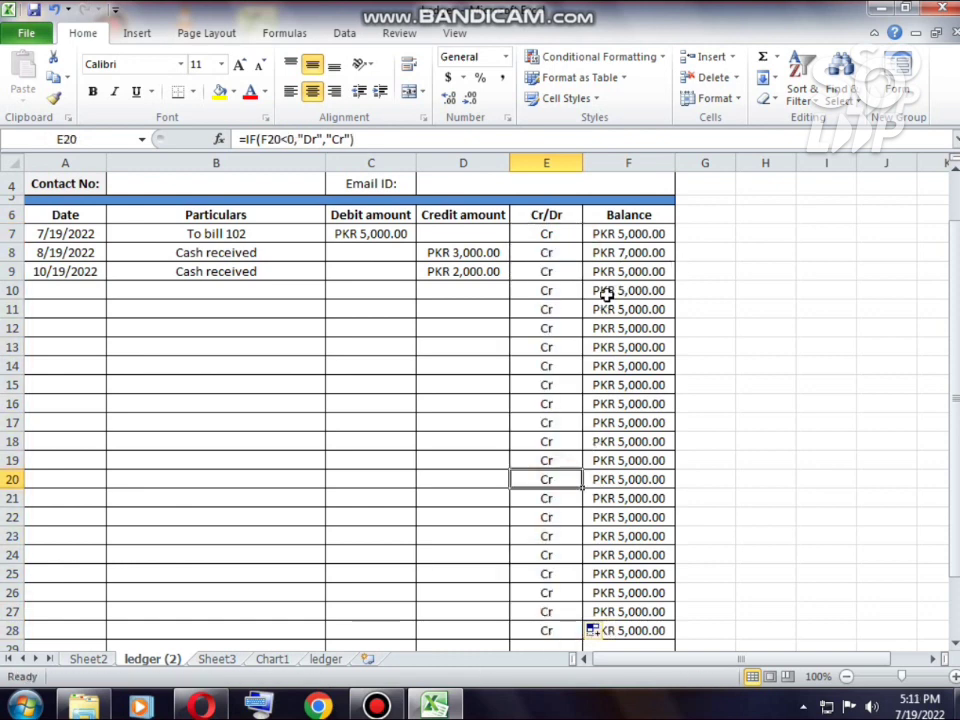
left_click(85, 290)
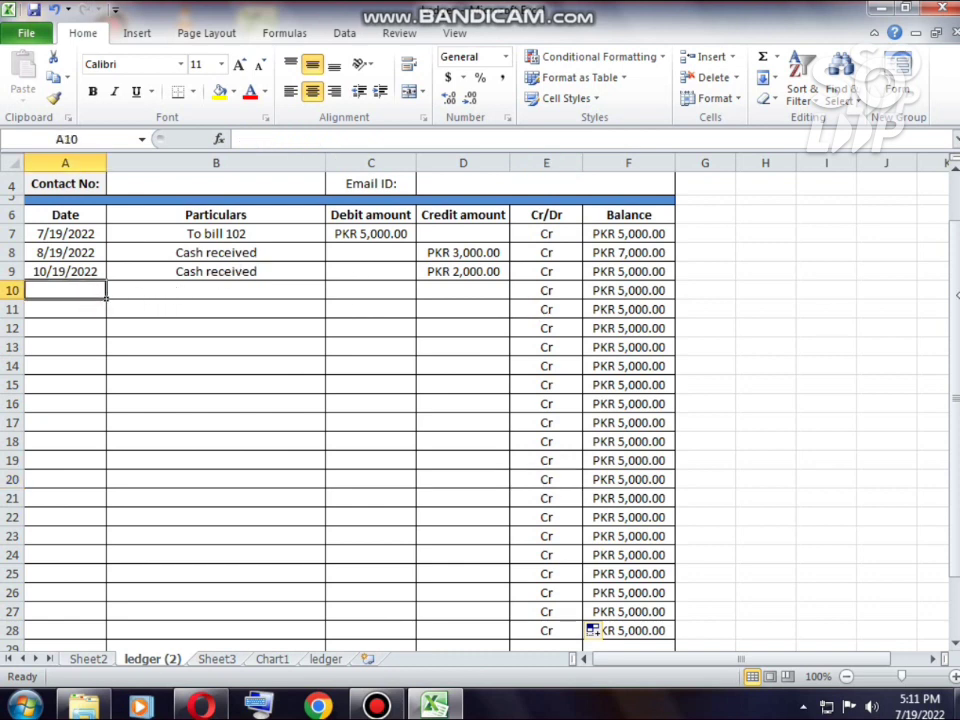
Start a row 10 entry dated 15/19/2022 with particulars 'Cash received'.
type("15")
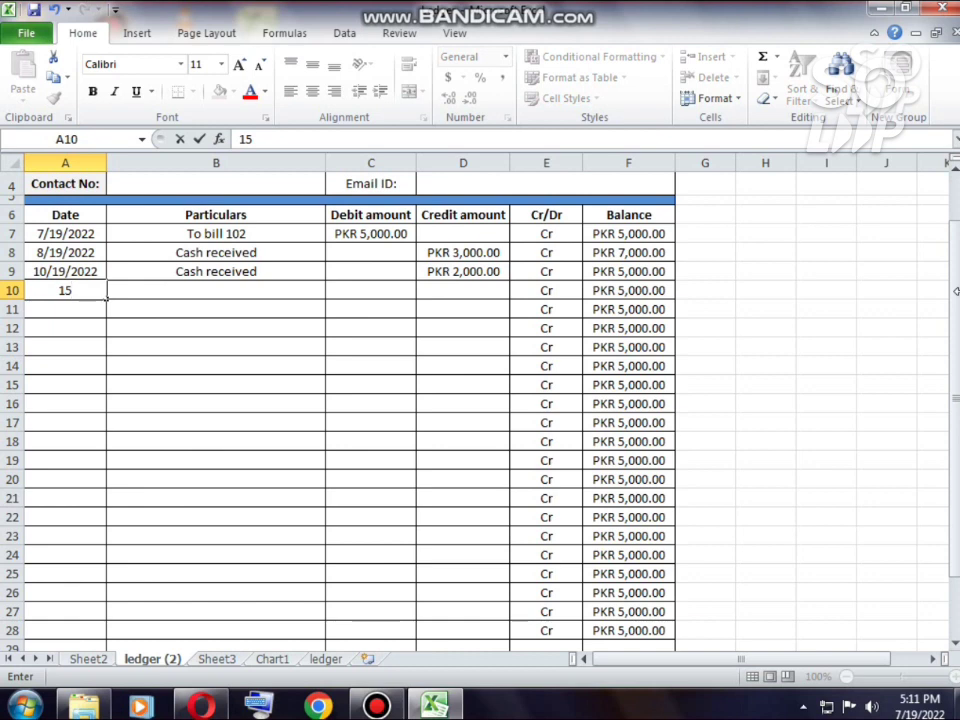
type("/")
type("19")
type("/")
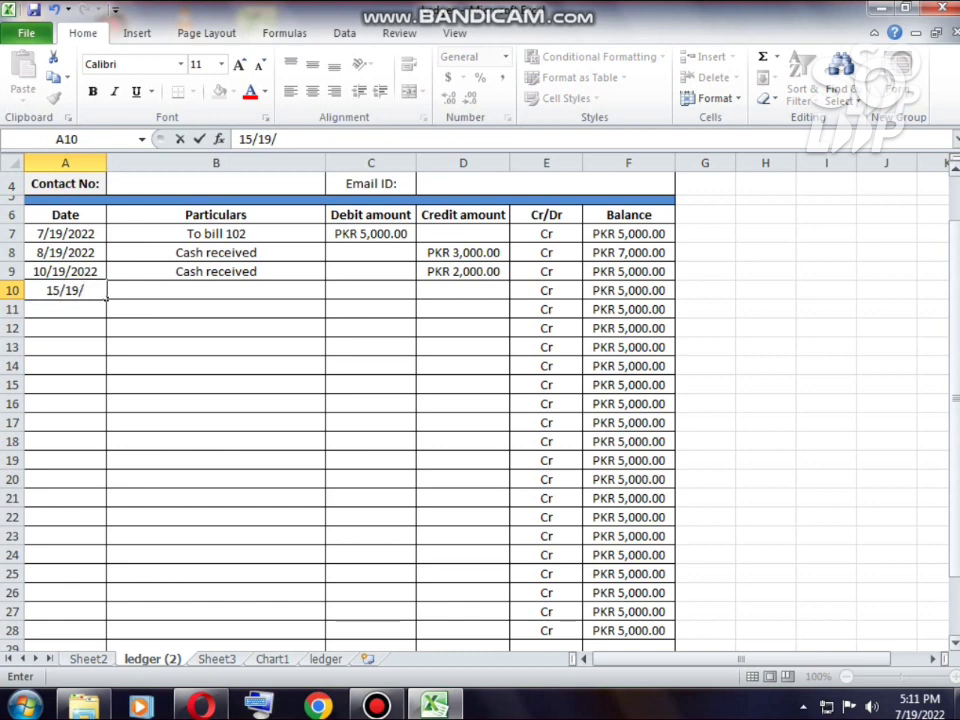
type("202")
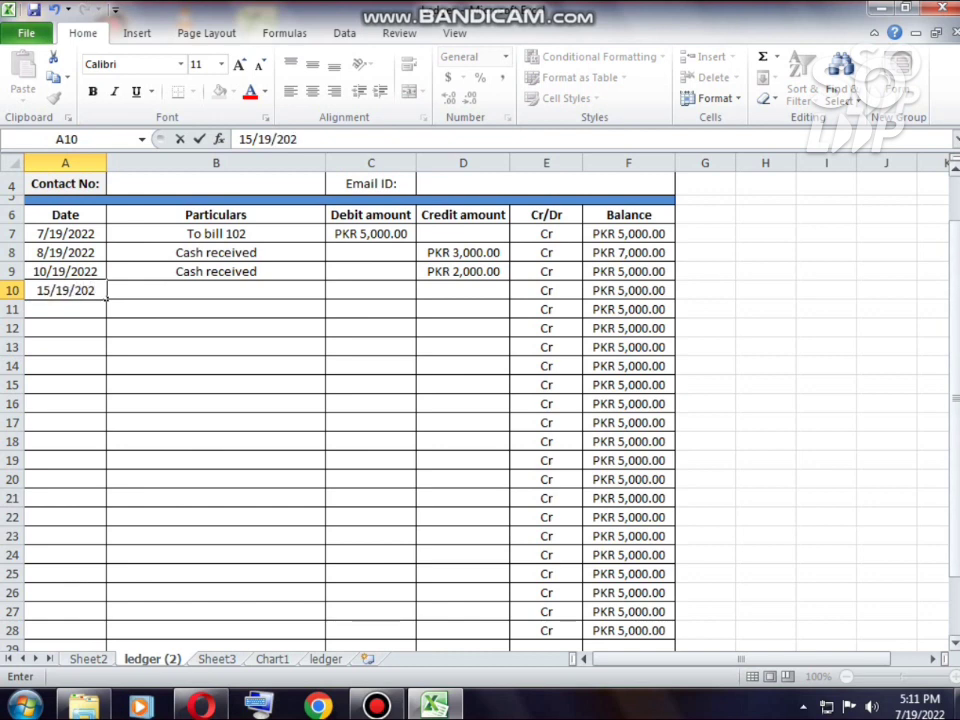
type("2")
key("Tab")
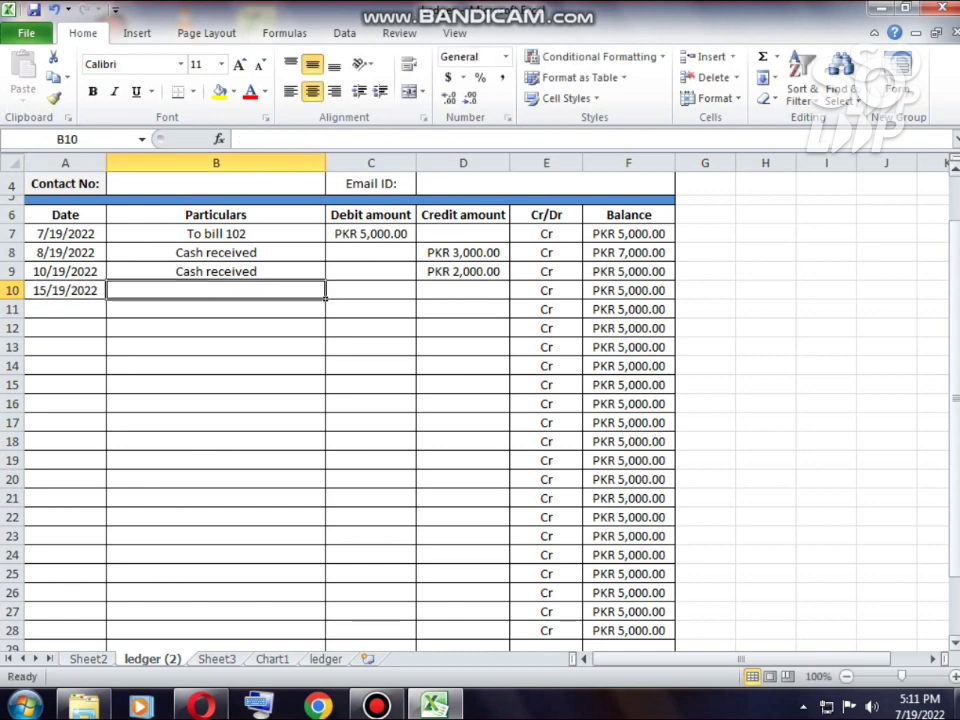
type("cash received")
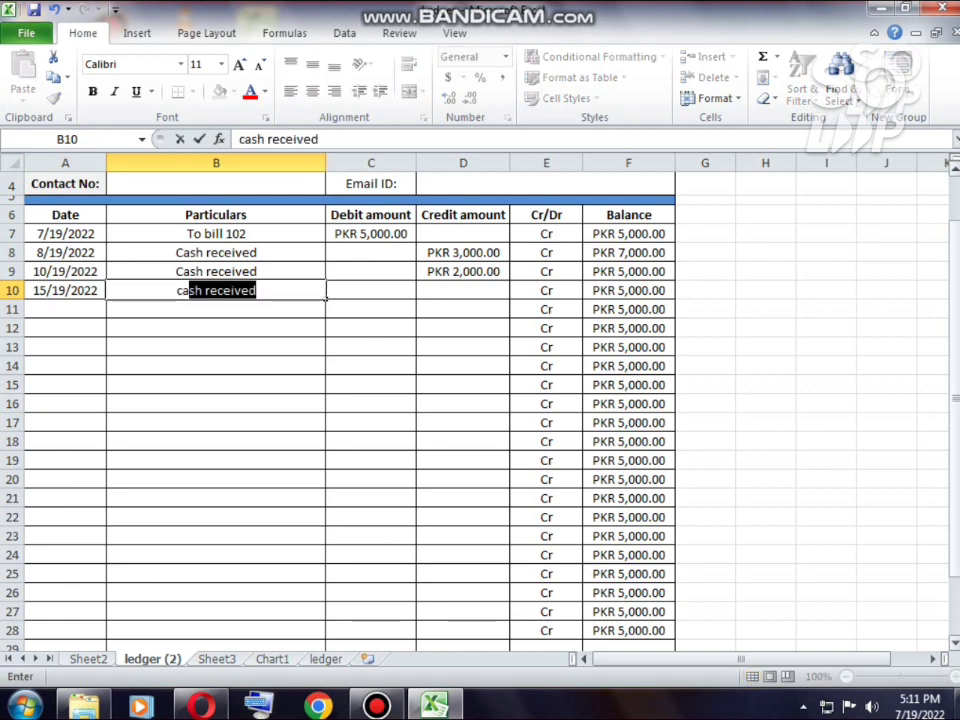
key("Return")
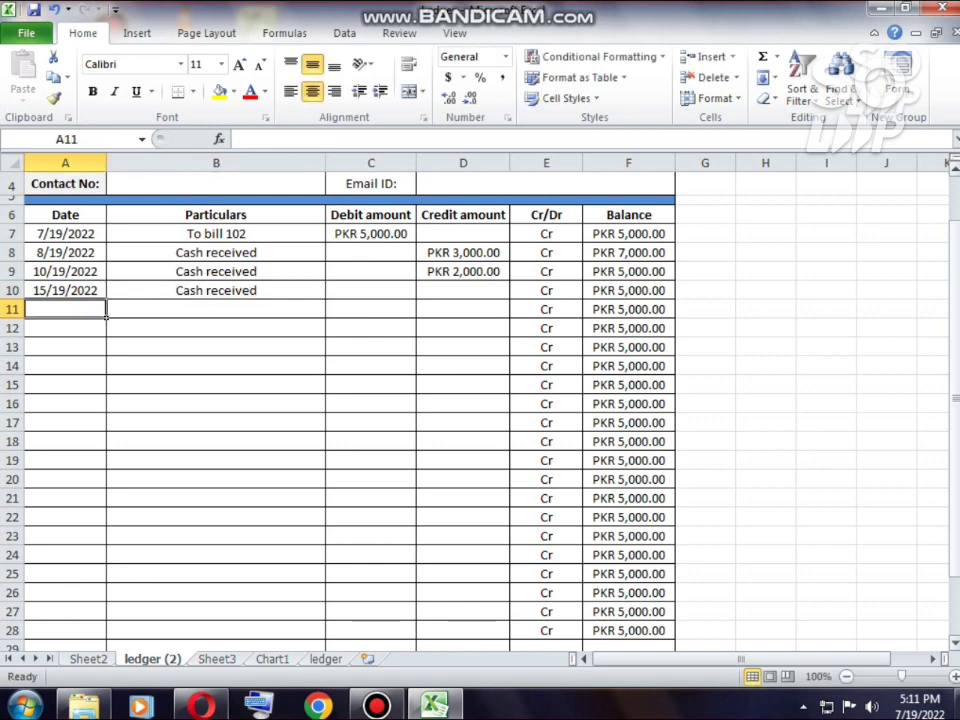
Change the particulars to 'Cash received Advance' and enter a 10000 credit.
left_click(264, 290)
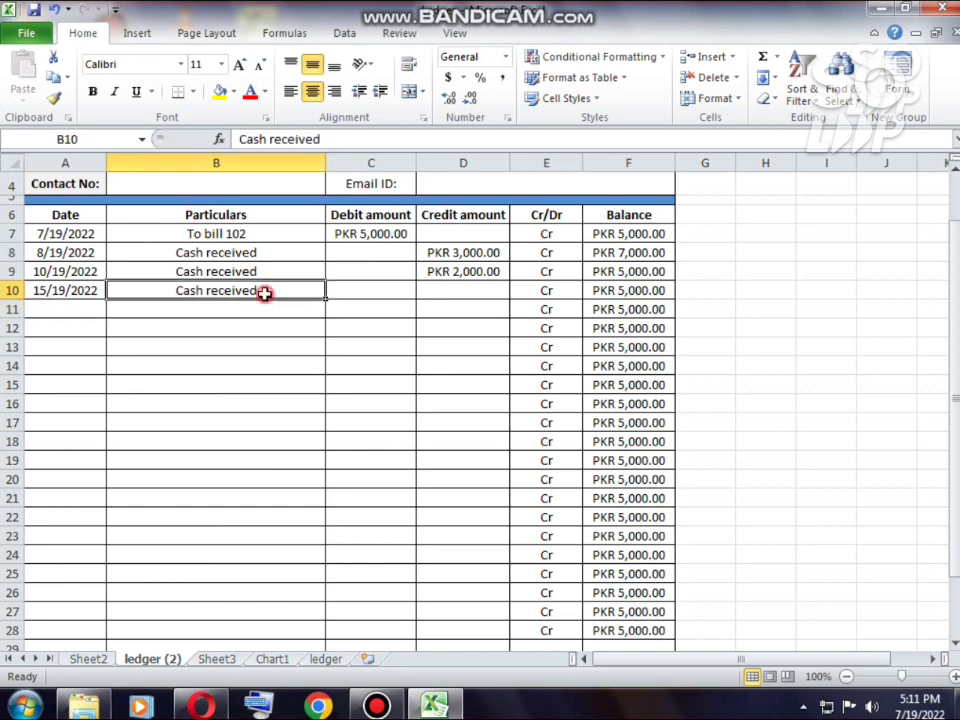
double_click(272, 290)
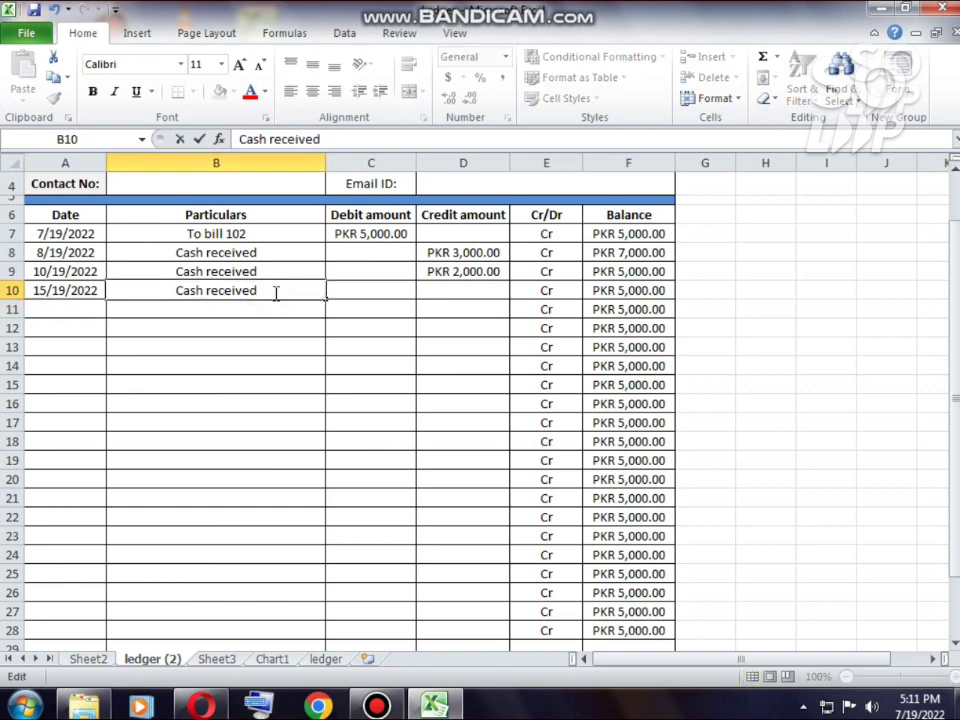
type(" Advance")
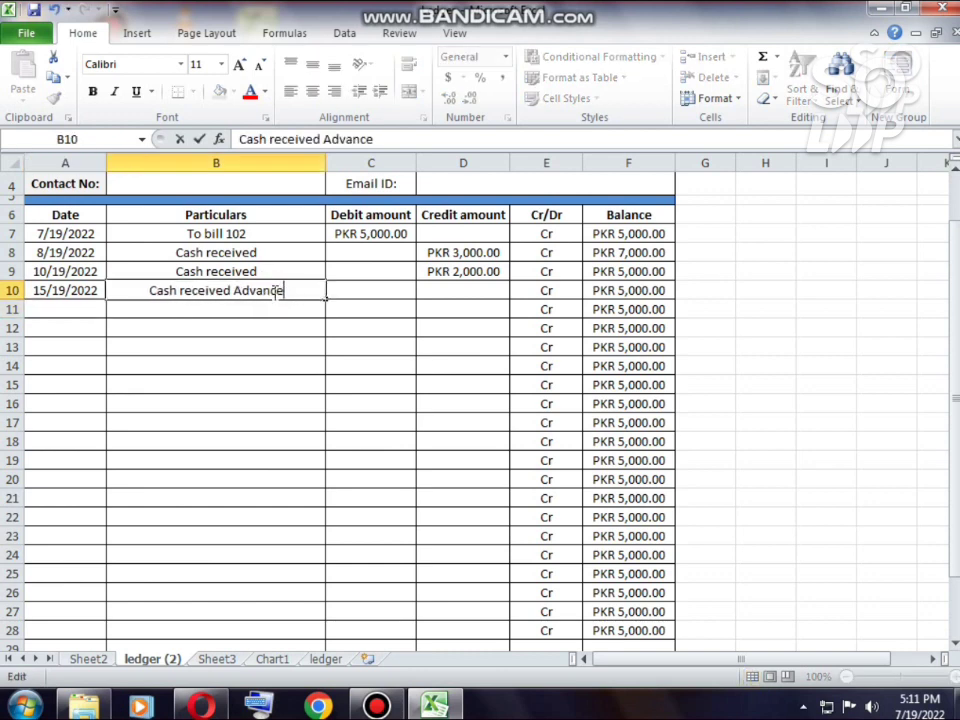
key("Tab")
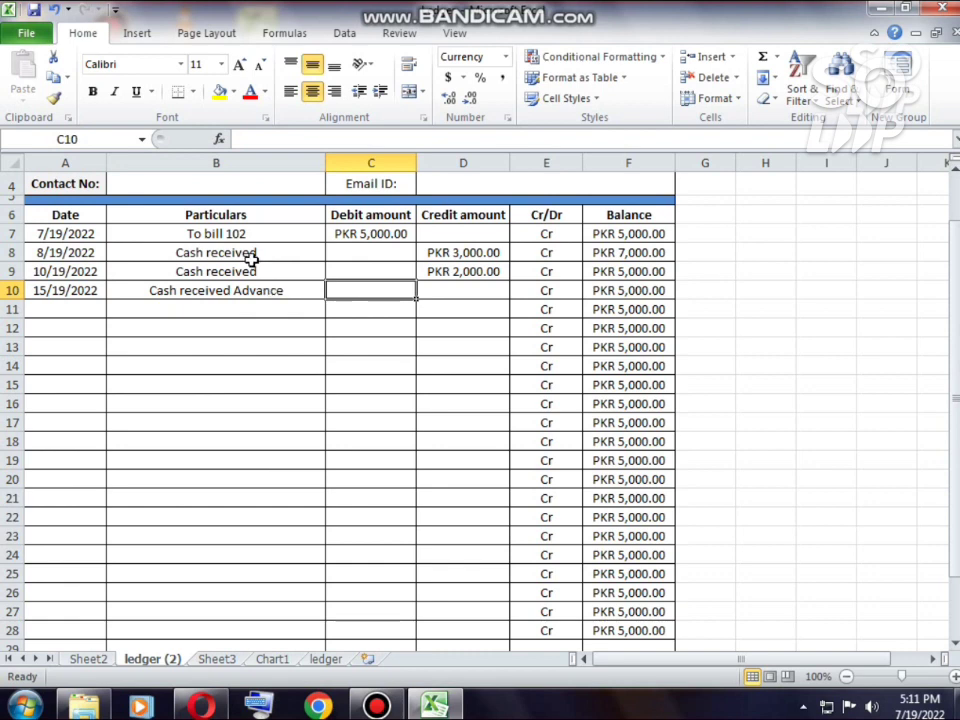
key("Tab")
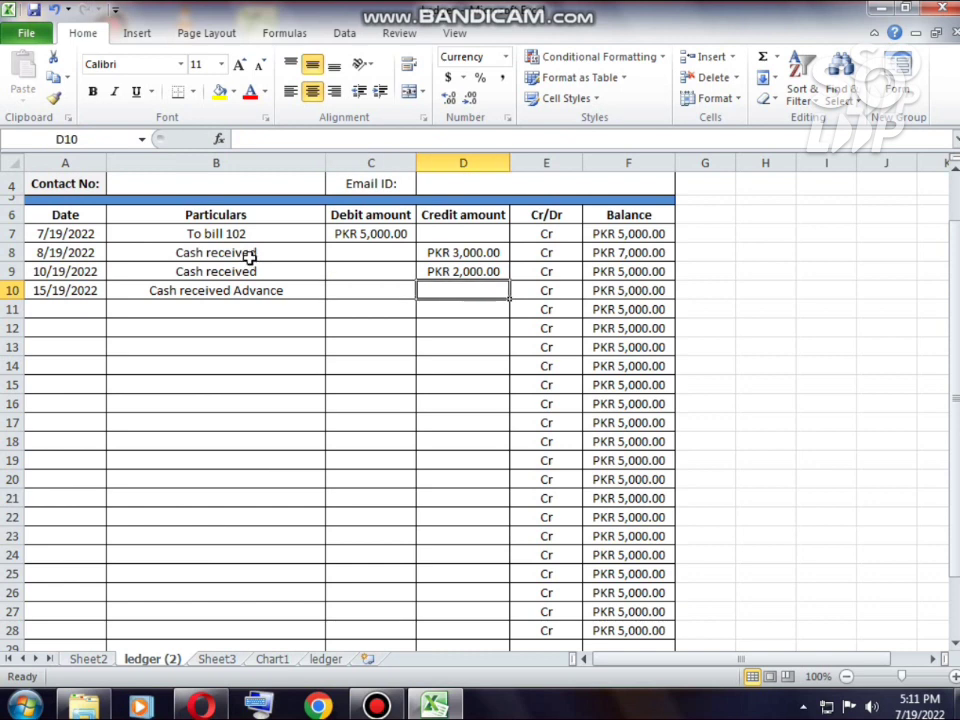
type("10")
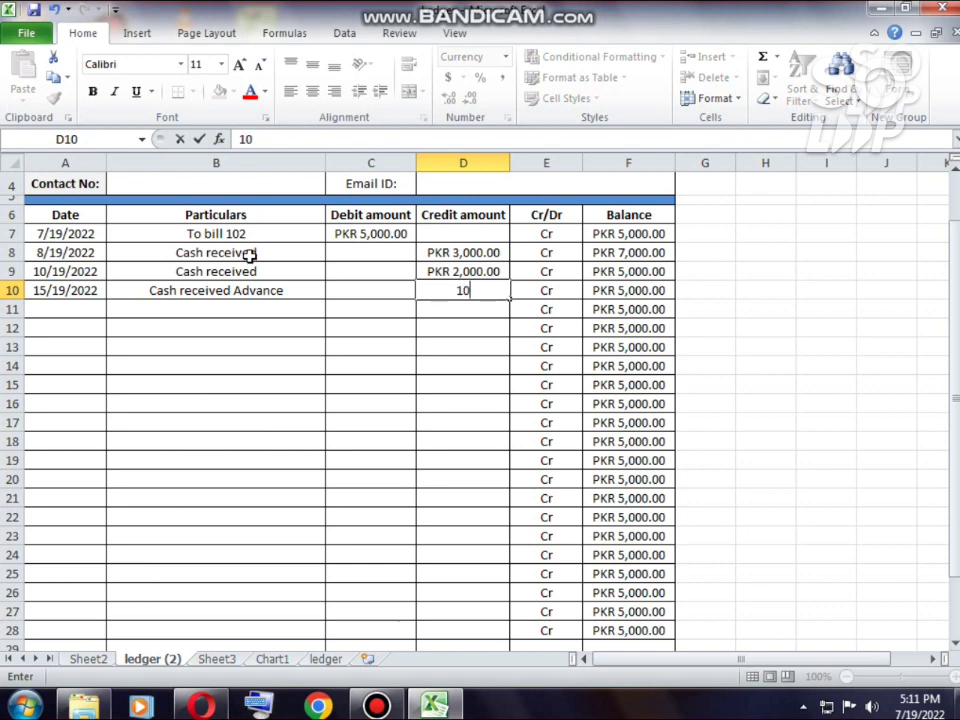
type("000")
key("Return")
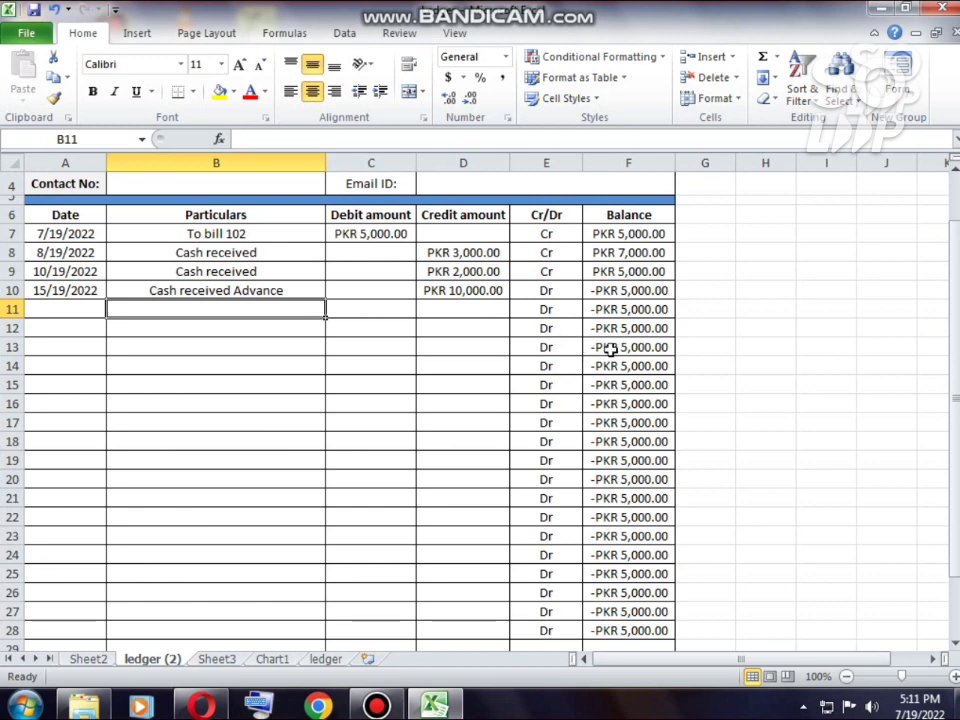
Enter 'Taj & company' as the Account Of name in the ledger header.
scroll(573, 355, "up", 1)
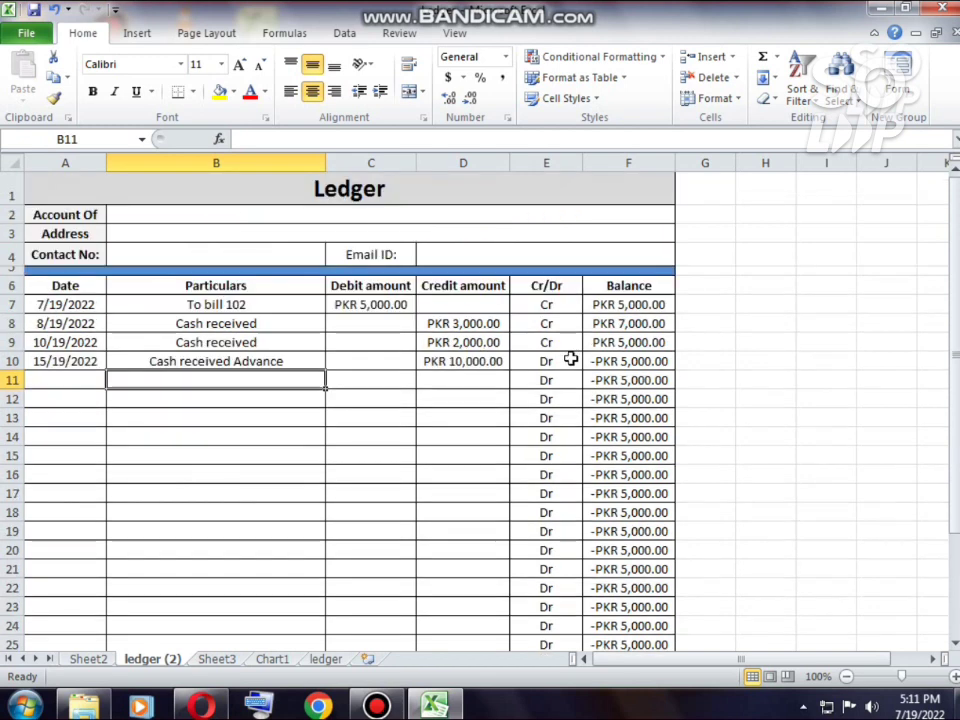
left_click(439, 213)
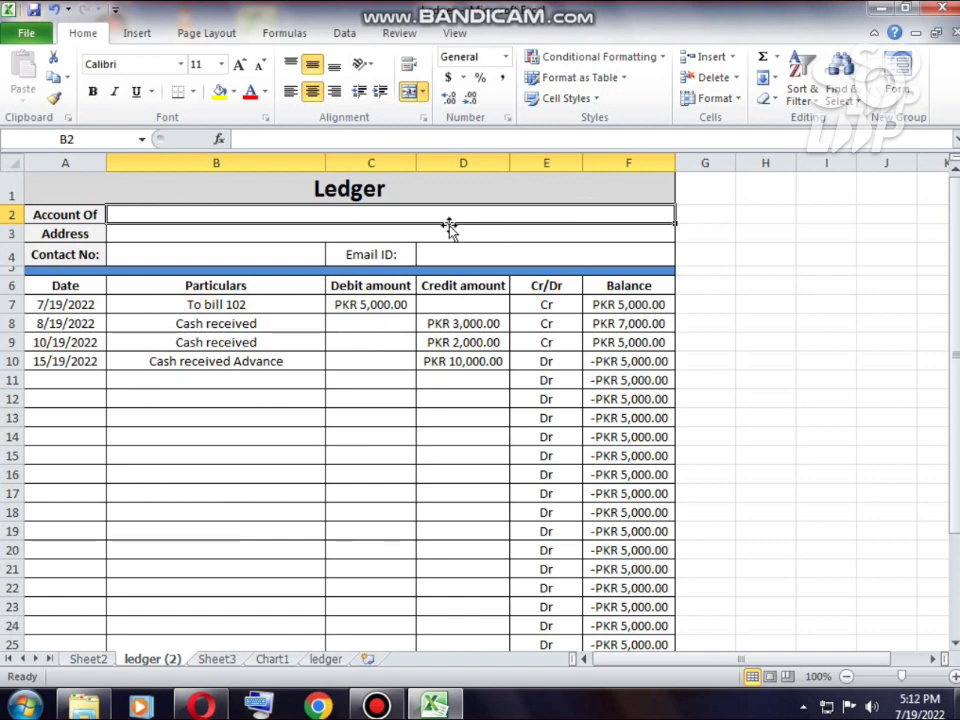
type("Taj ")
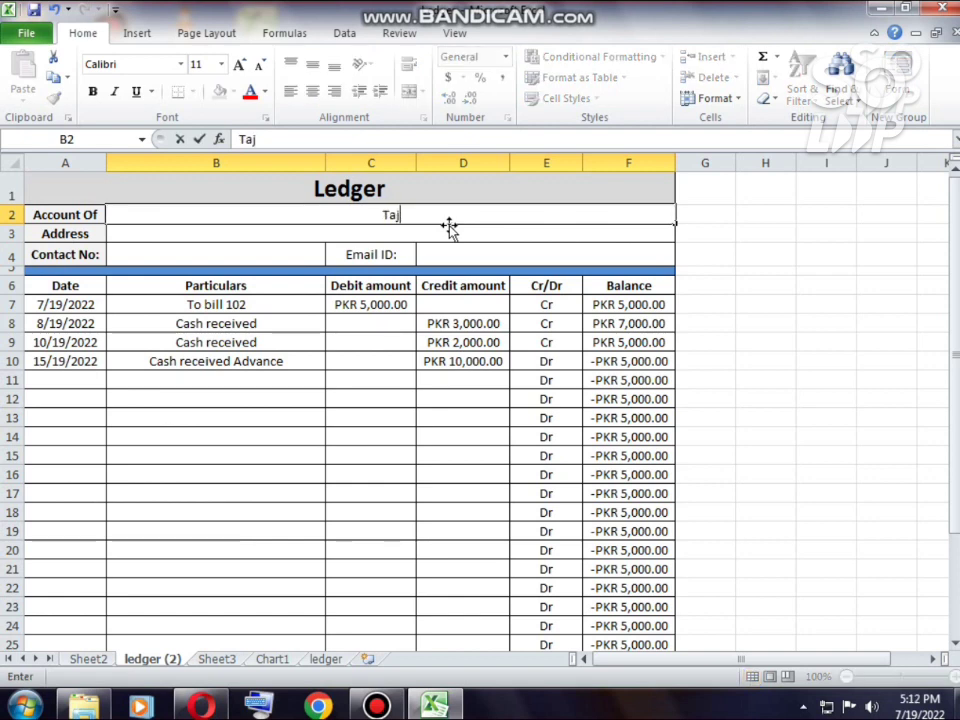
type("&")
type(" cm")
key("BackSpace")
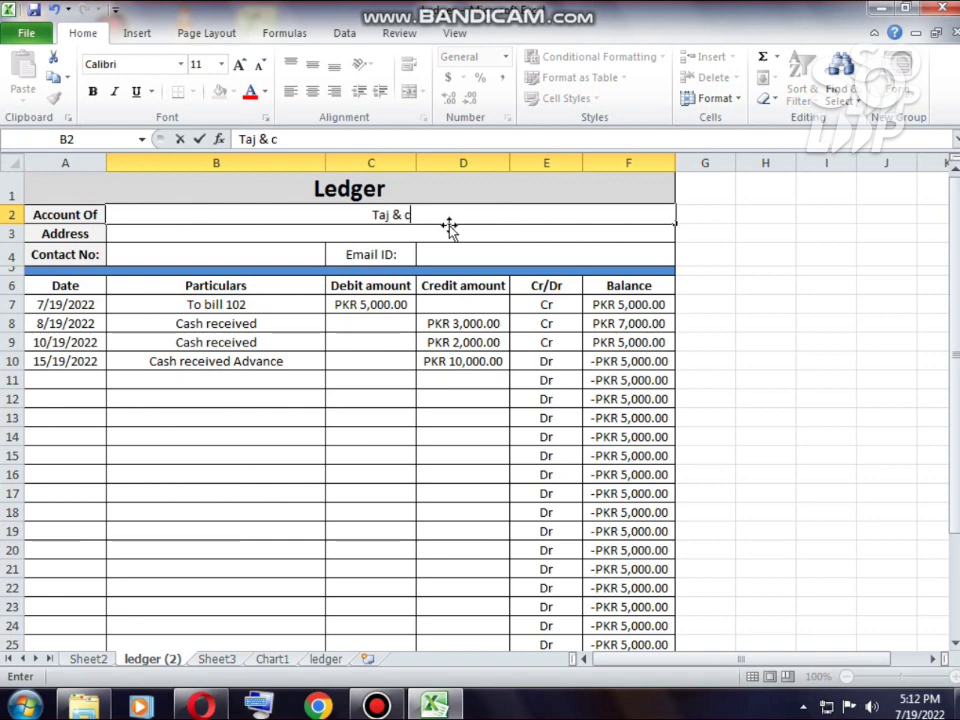
type("ompany")
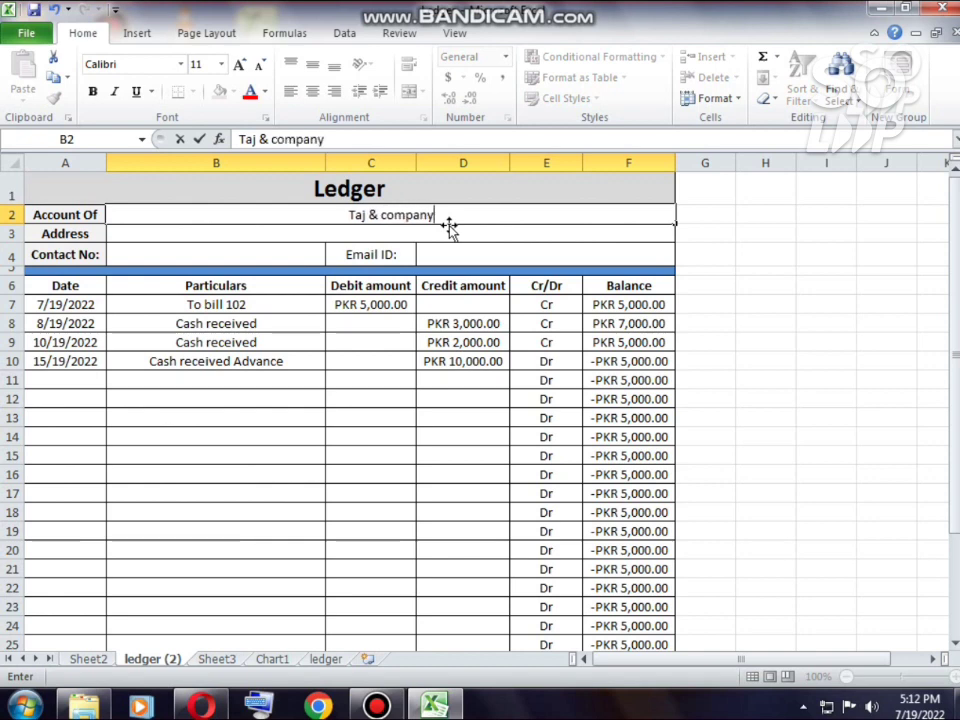
key("Tab")
Fill the Address, Contact No and Email ID fields with placeholder x's.
key("Return")
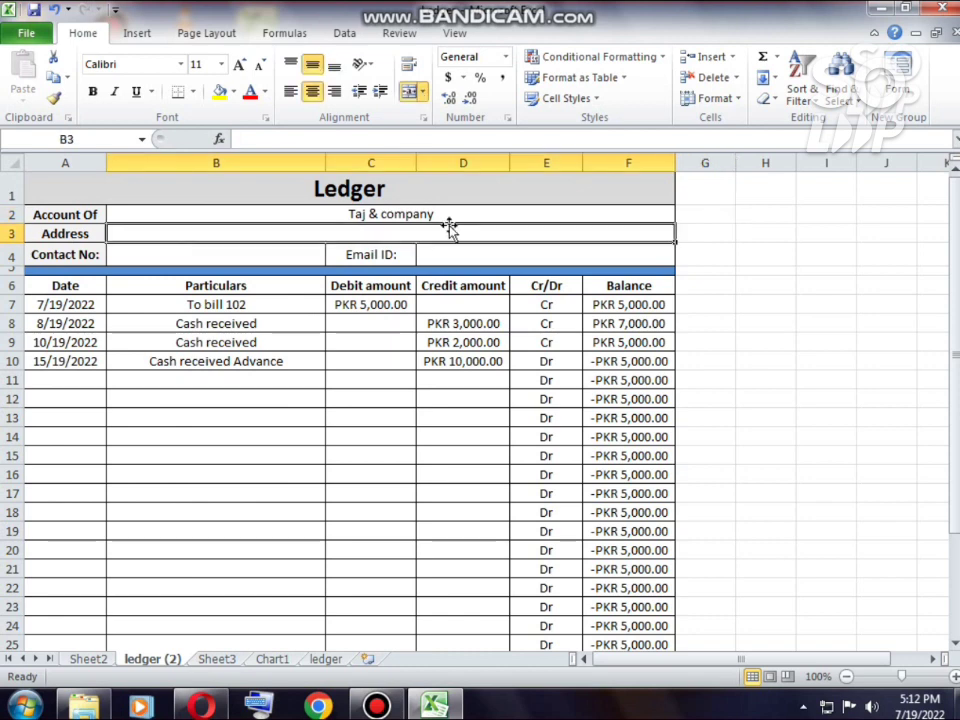
type("xxxxxxxxxx")
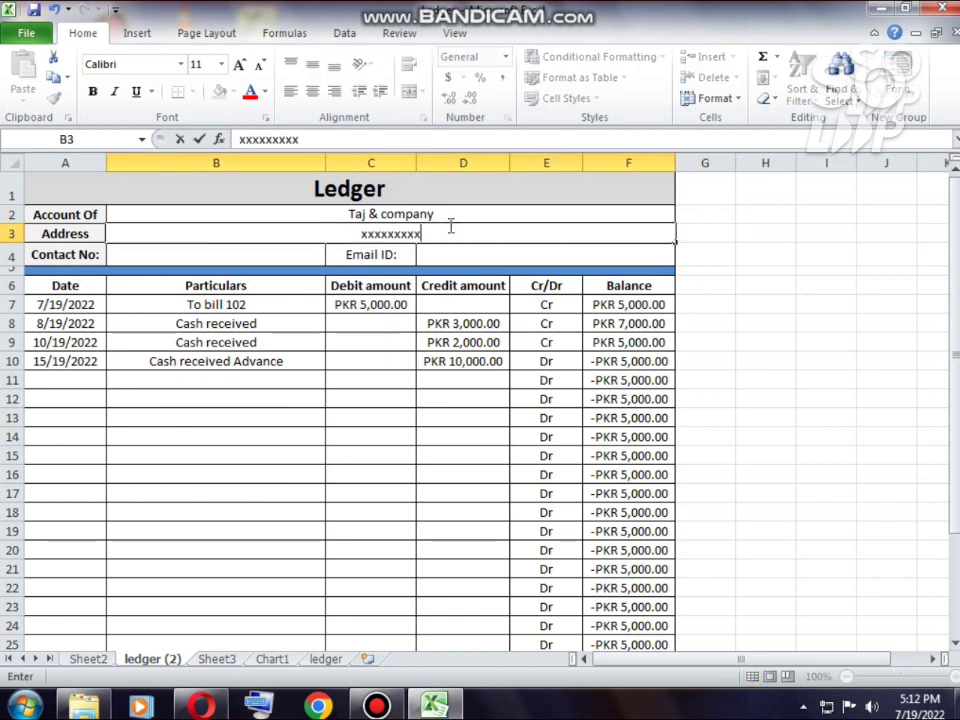
key("Return")
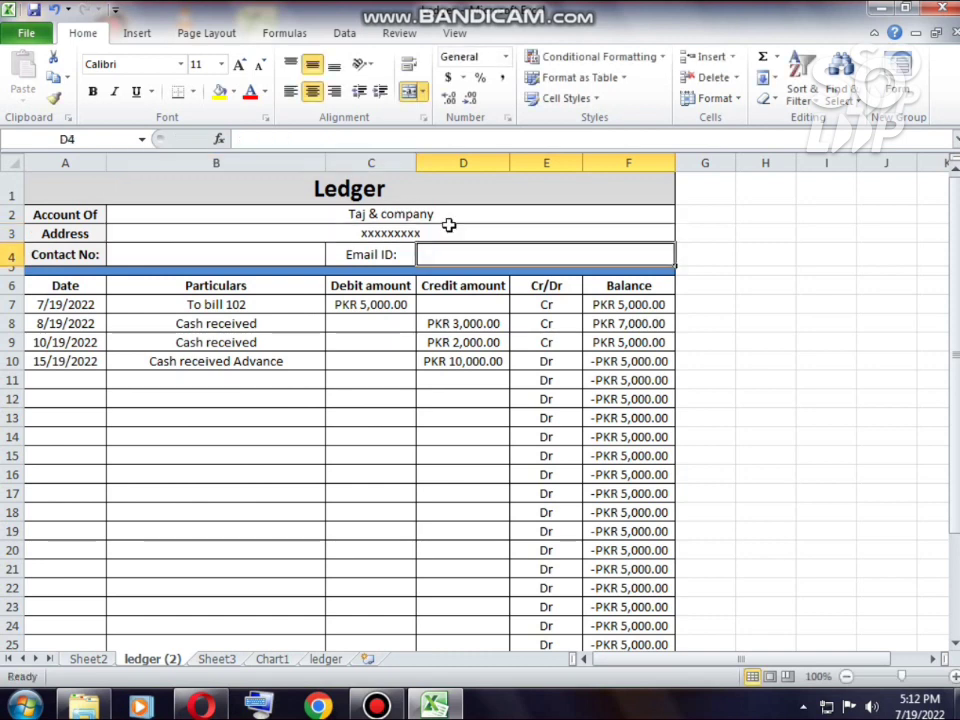
key("Return")
key("Up")
key("Left")
key("Left")
type("x")
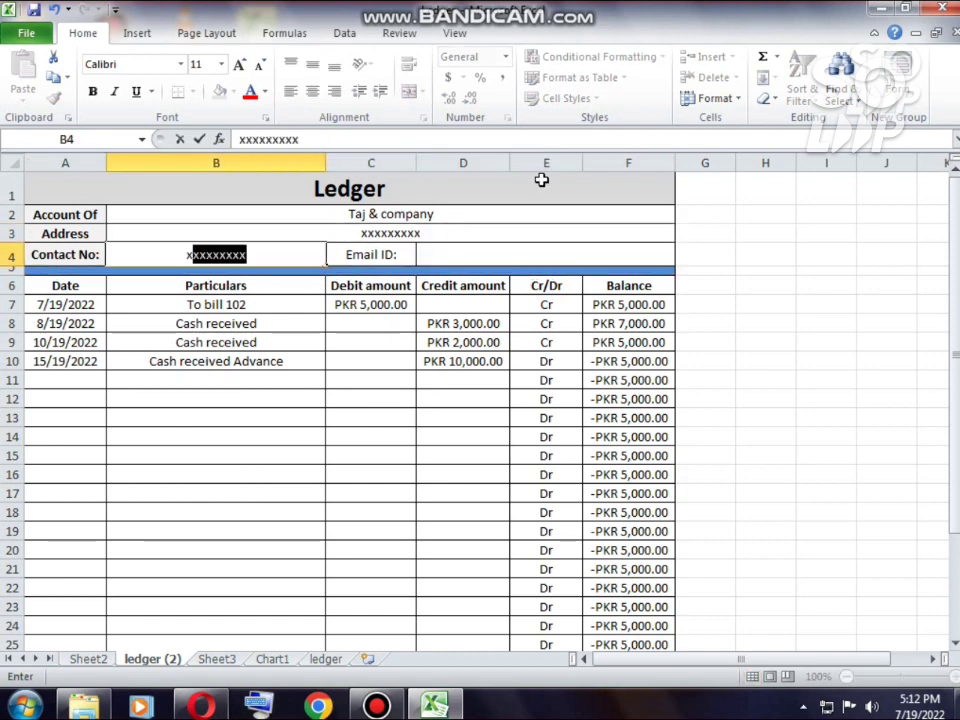
type("xxxxxxxxx")
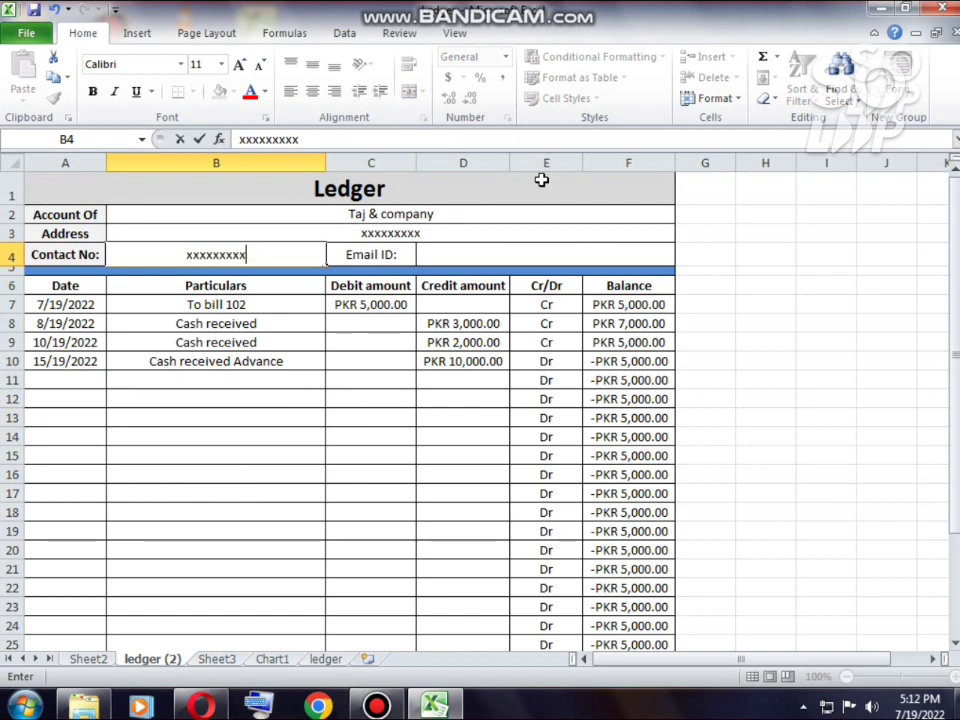
key("Tab")
key("Tab")
type("x")
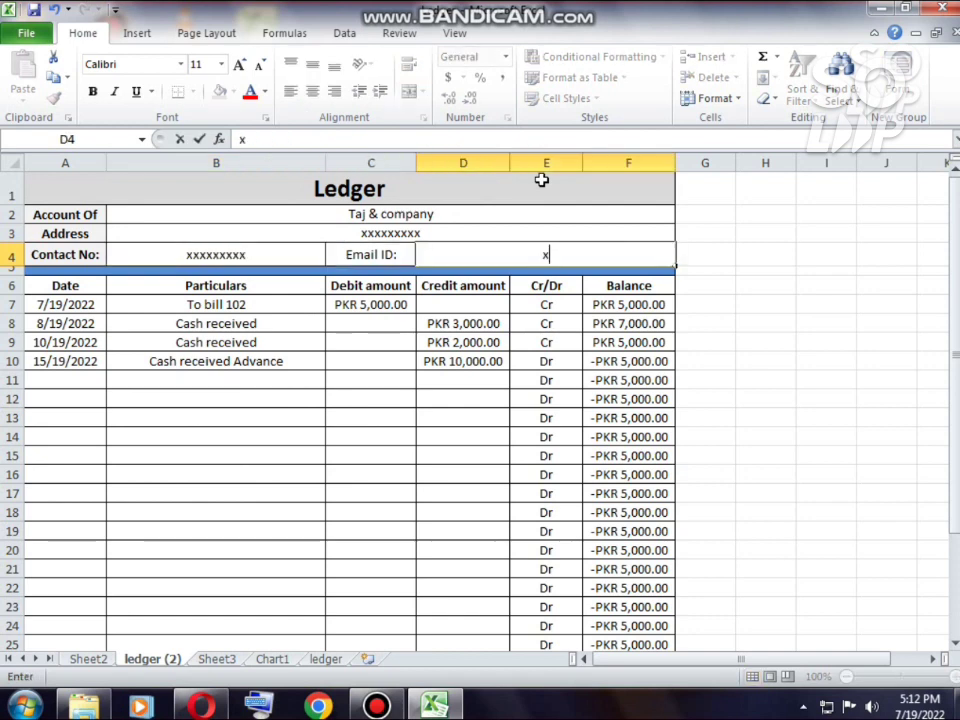
type("xxxxxxxxx")
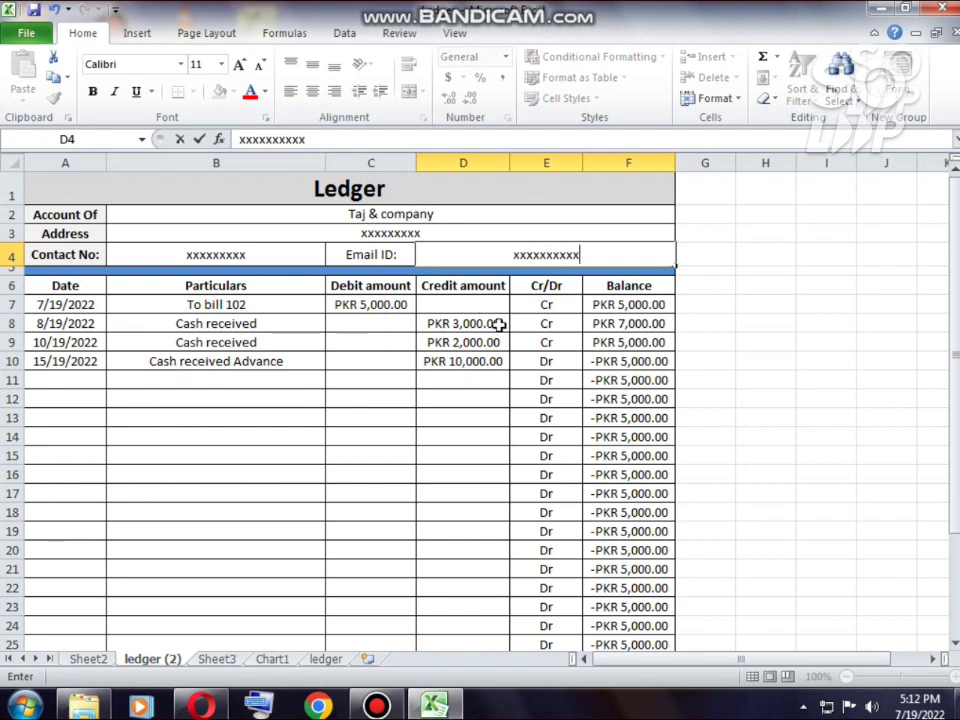
scroll(527, 436, "down", 2)
scroll(527, 436, "up", 2)
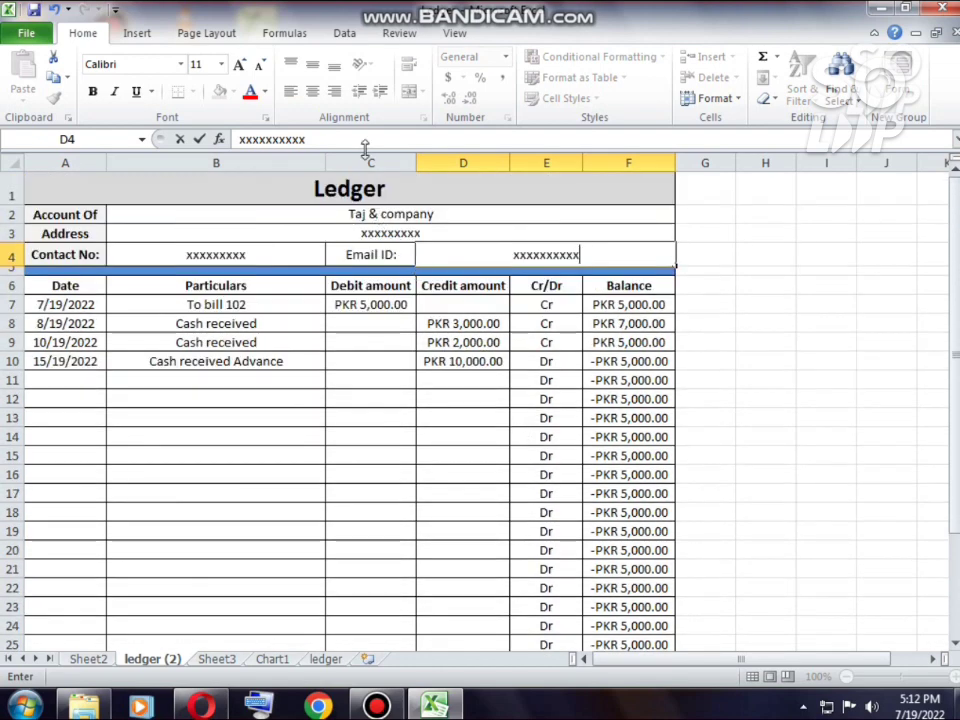
Copy the ledger (2) sheet before Sheet3 with 'Create a copy' ticked.
left_click(144, 662)
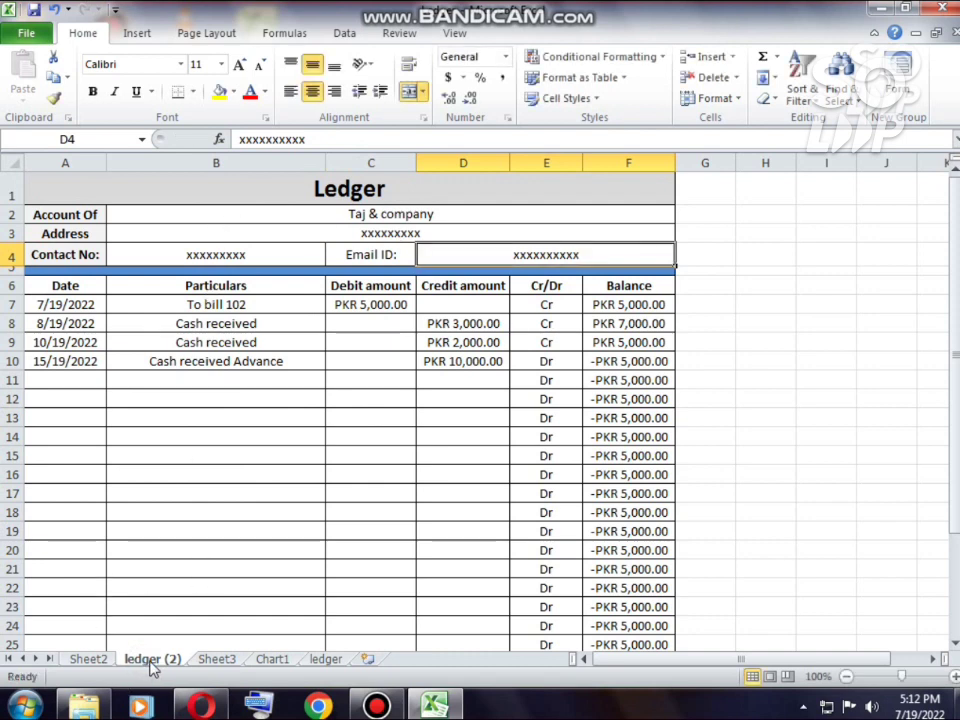
right_click(151, 664)
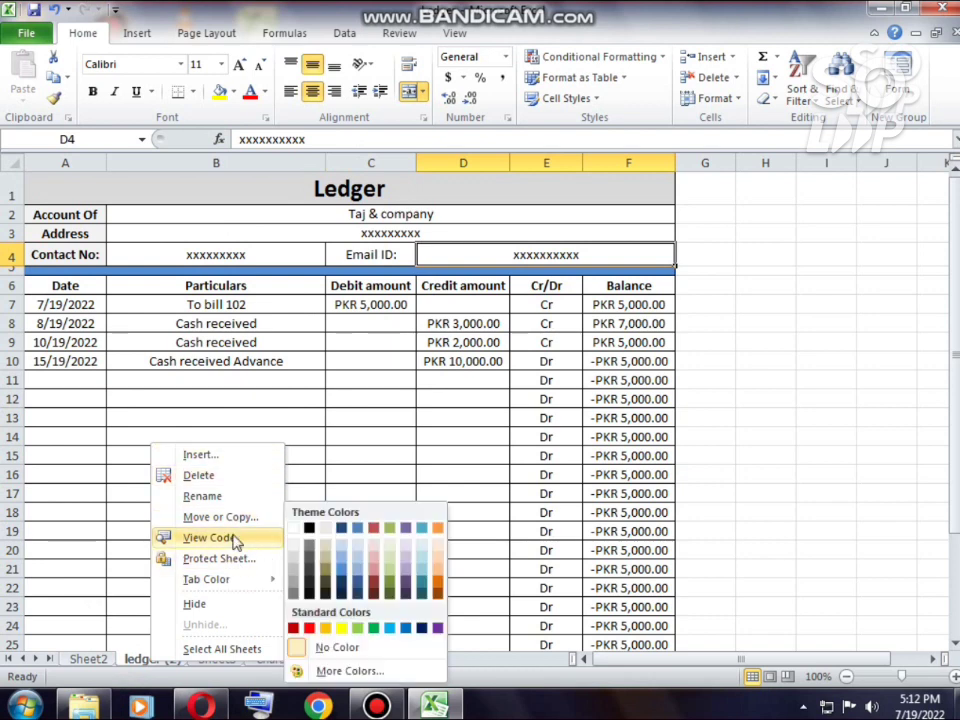
left_click(234, 521)
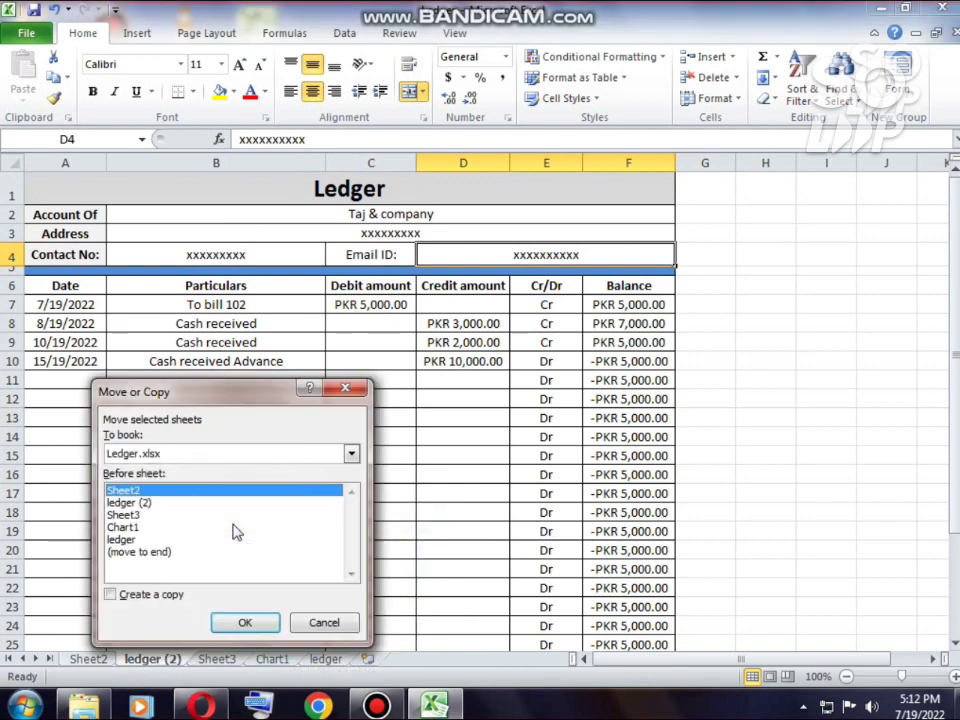
left_click(131, 515)
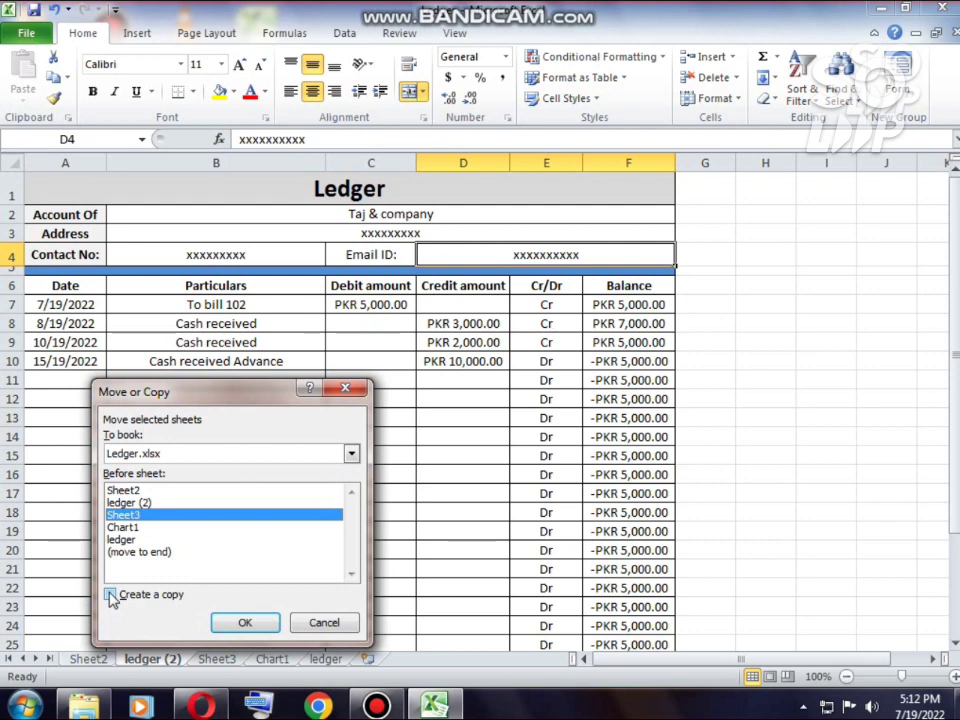
left_click(111, 594)
Confirm the sheet copy and check Sheet3 before returning to ledger (3).
left_click(231, 619)
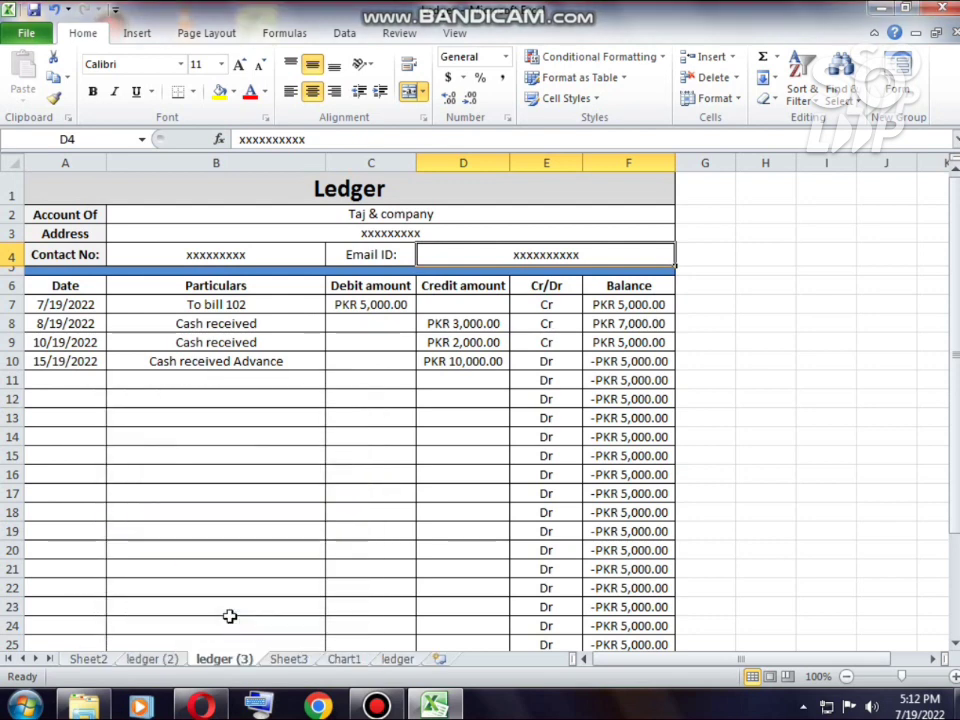
left_click(287, 660)
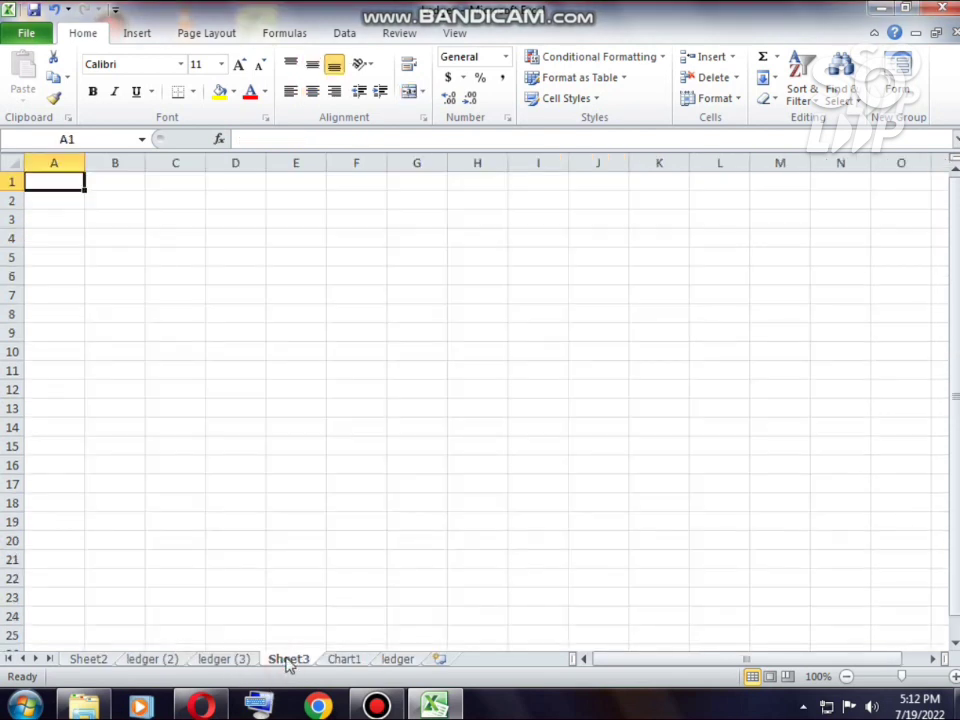
left_click(226, 660)
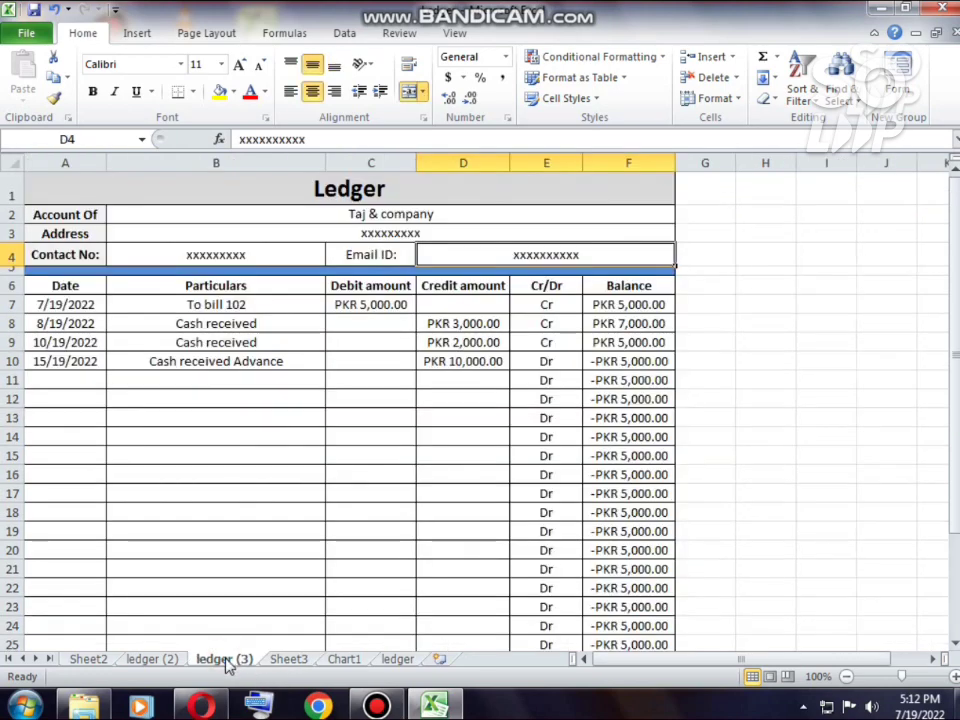
Change the ledger (3) account name from Taj to 'Hassan & company'.
left_click(428, 215)
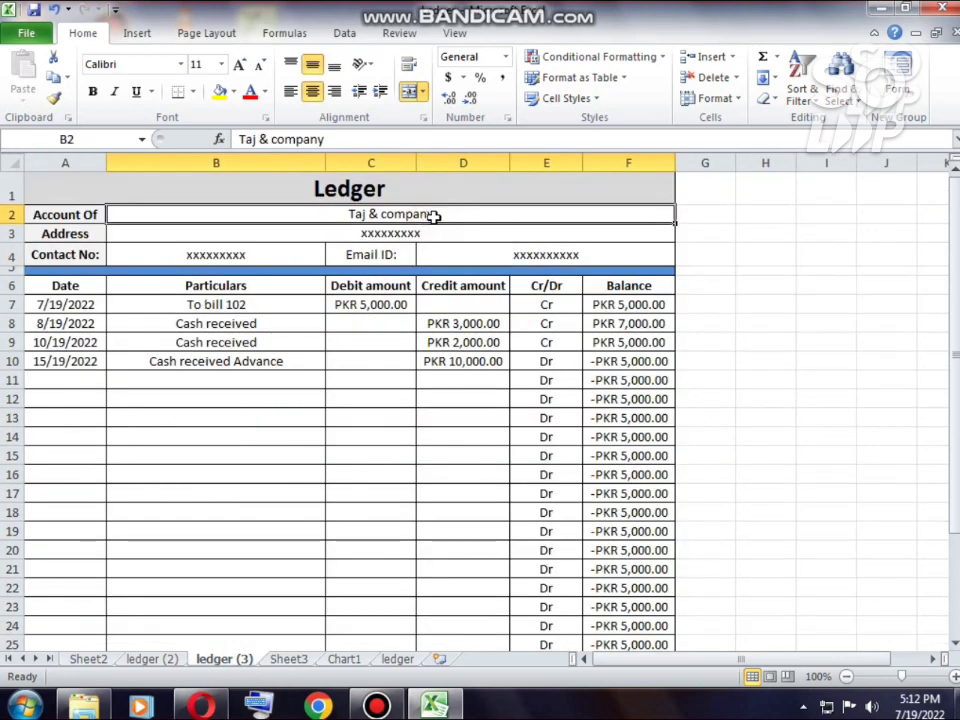
double_click(360, 215)
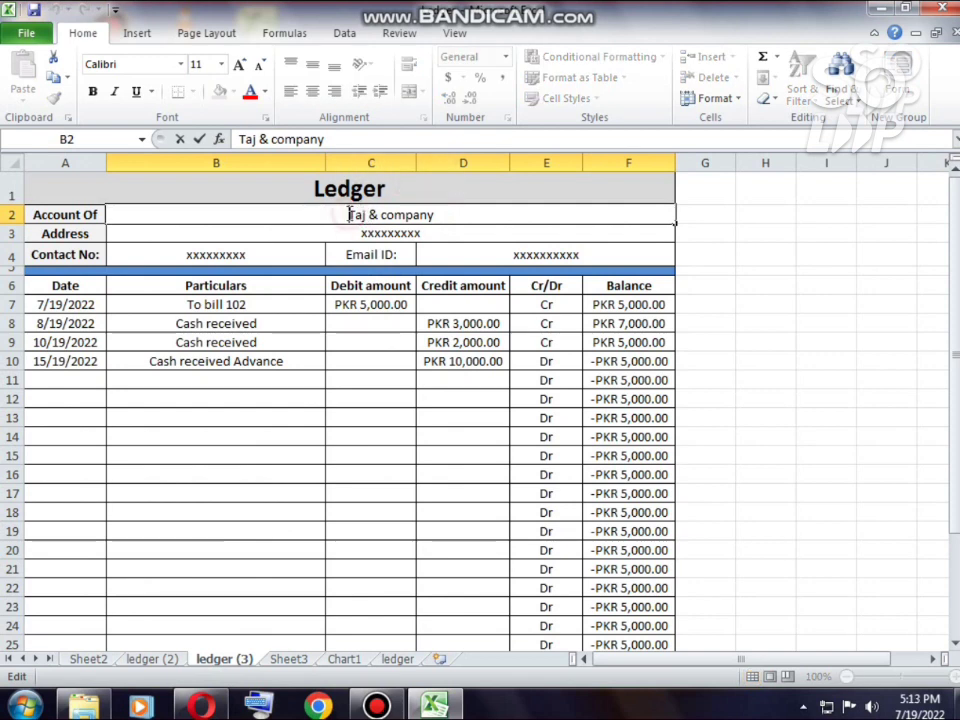
key("BackSpace")
key("BackSpace")
key("BackSpace")
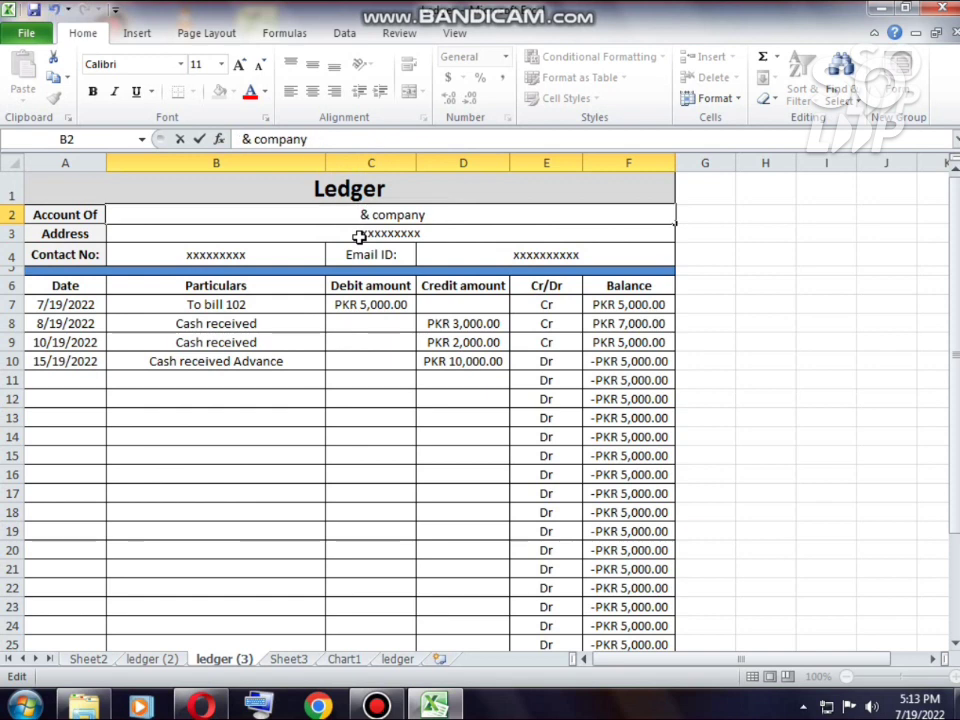
type("Ha ")
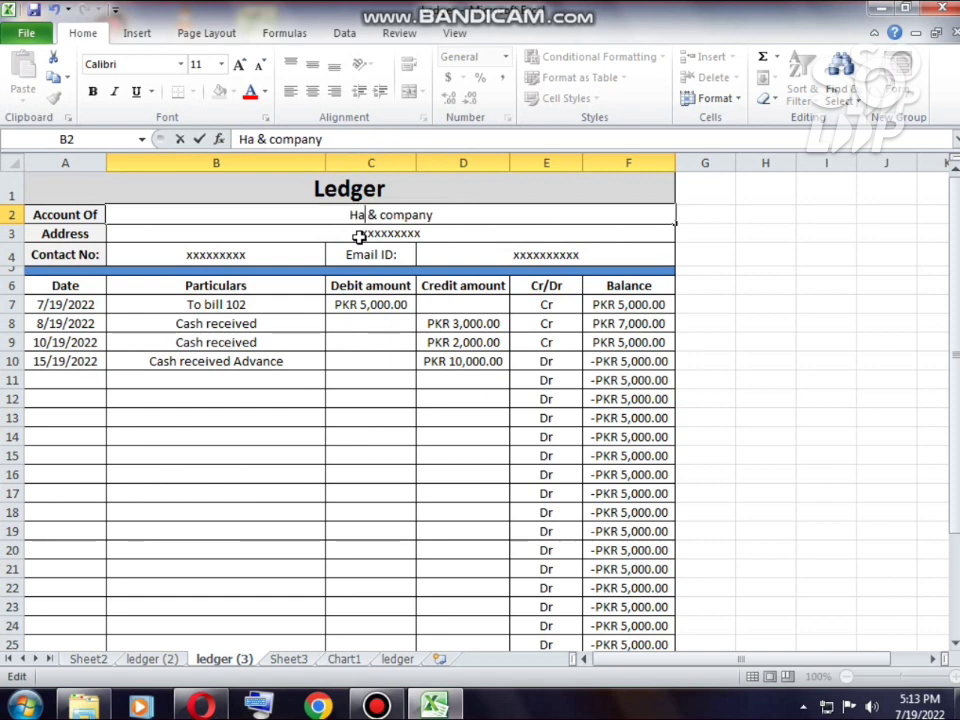
type("ssan")
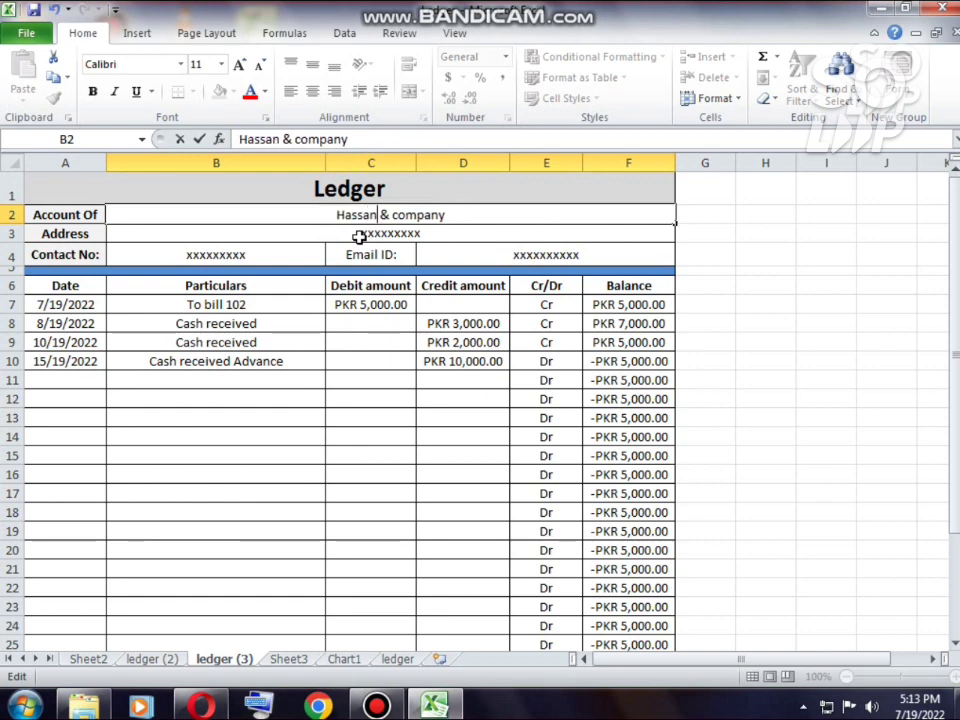
left_click(358, 236)
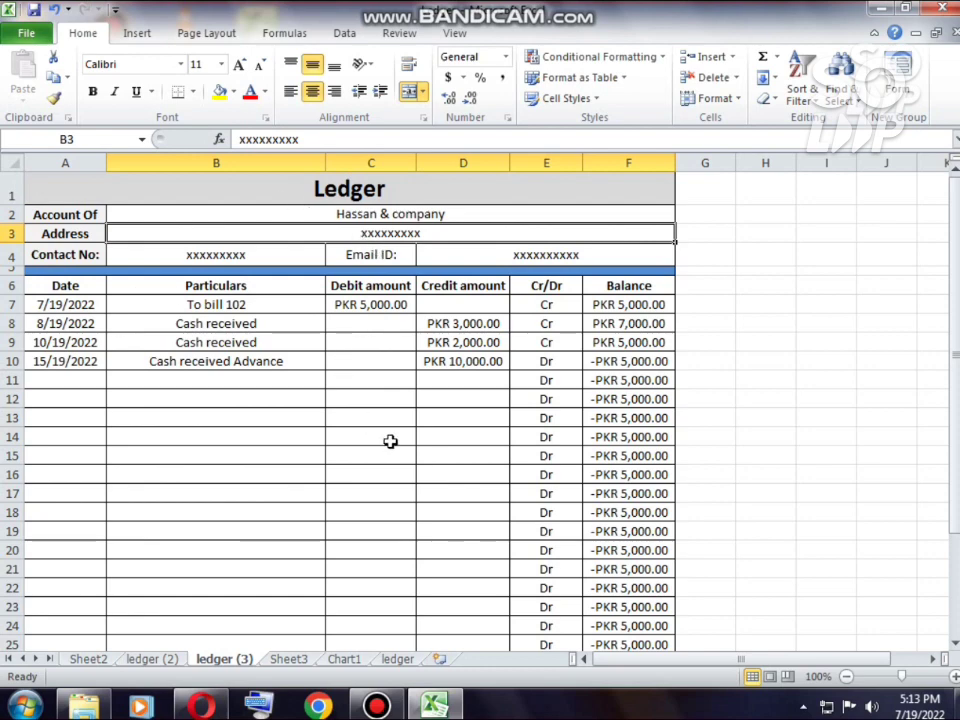
scroll(390, 441, "down", 2)
scroll(390, 441, "up", 2)
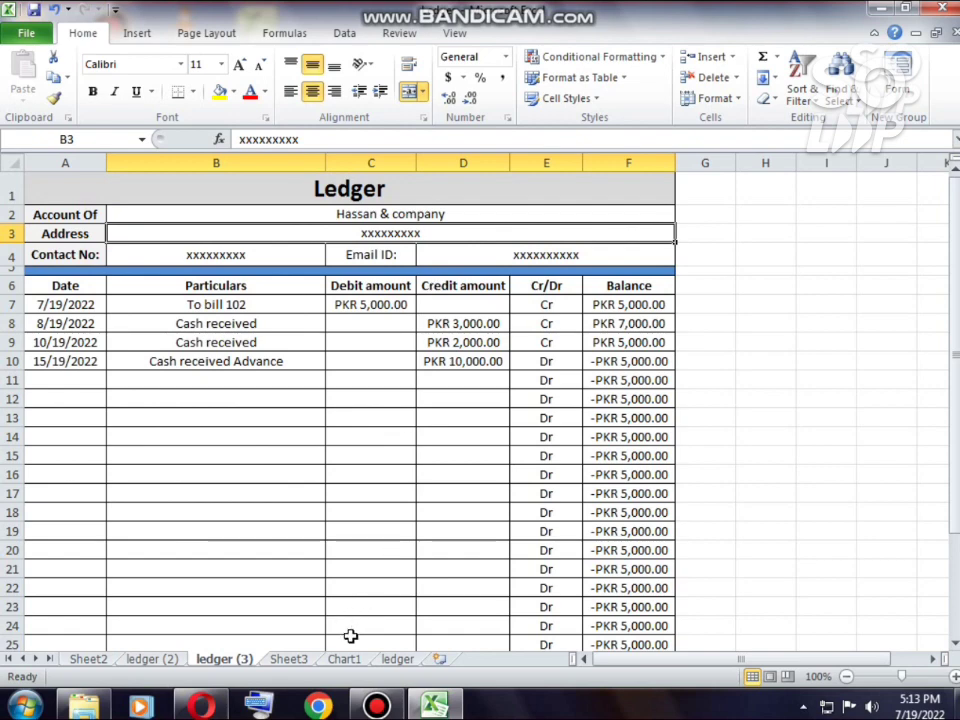
Type 'Taj & compnay' in B3 and 'Hassan & company' in B4 of the Index sheet.
left_click(289, 662)
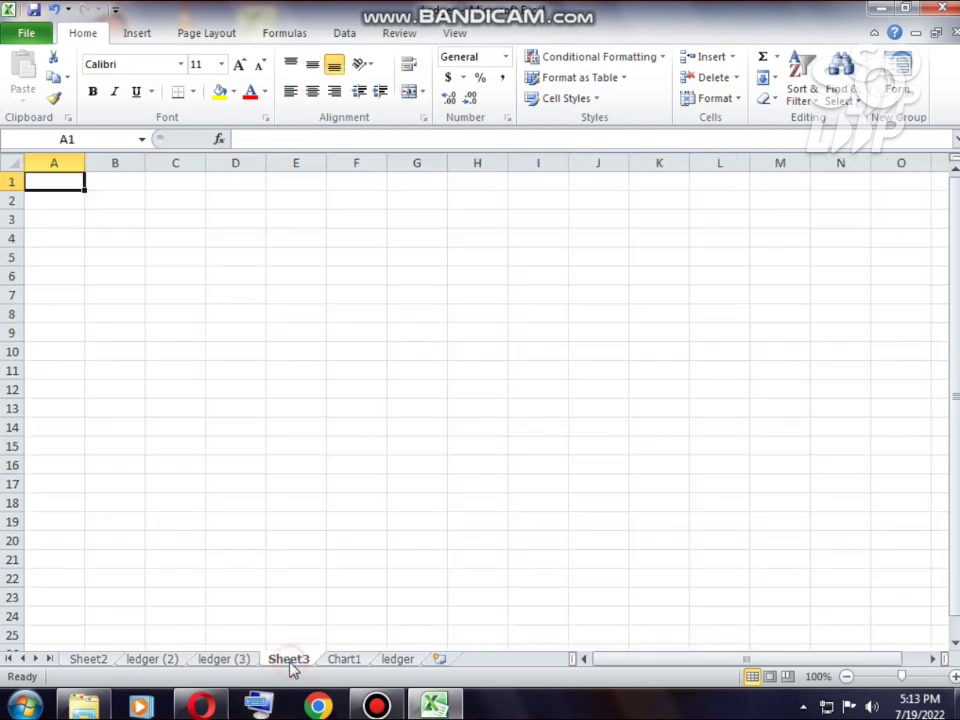
left_click(88, 660)
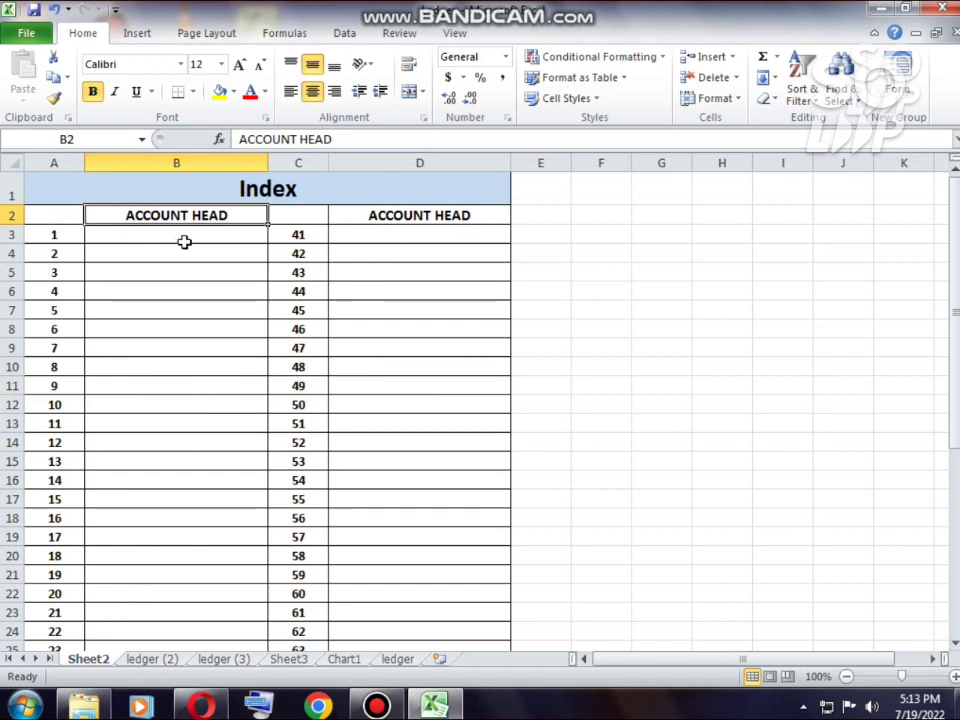
left_click(184, 241)
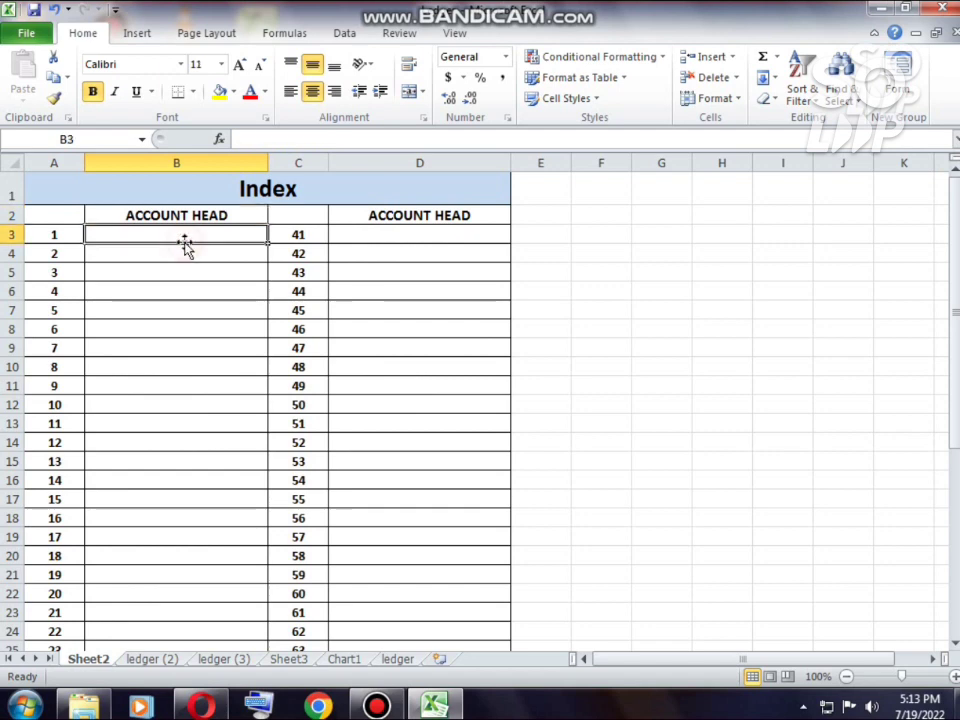
left_click(167, 660)
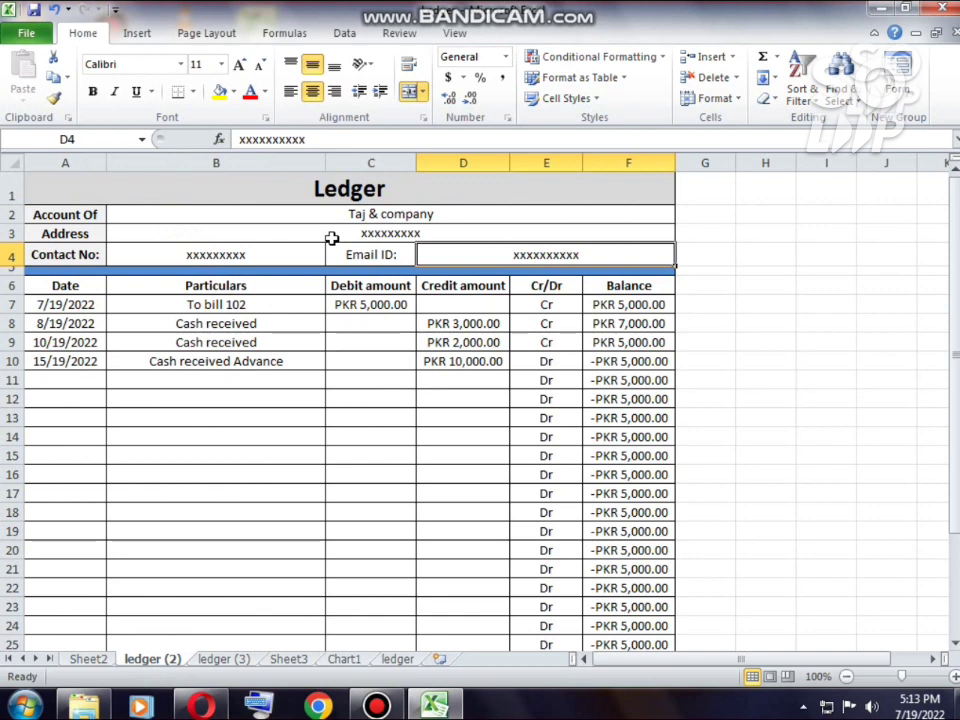
left_click(88, 660)
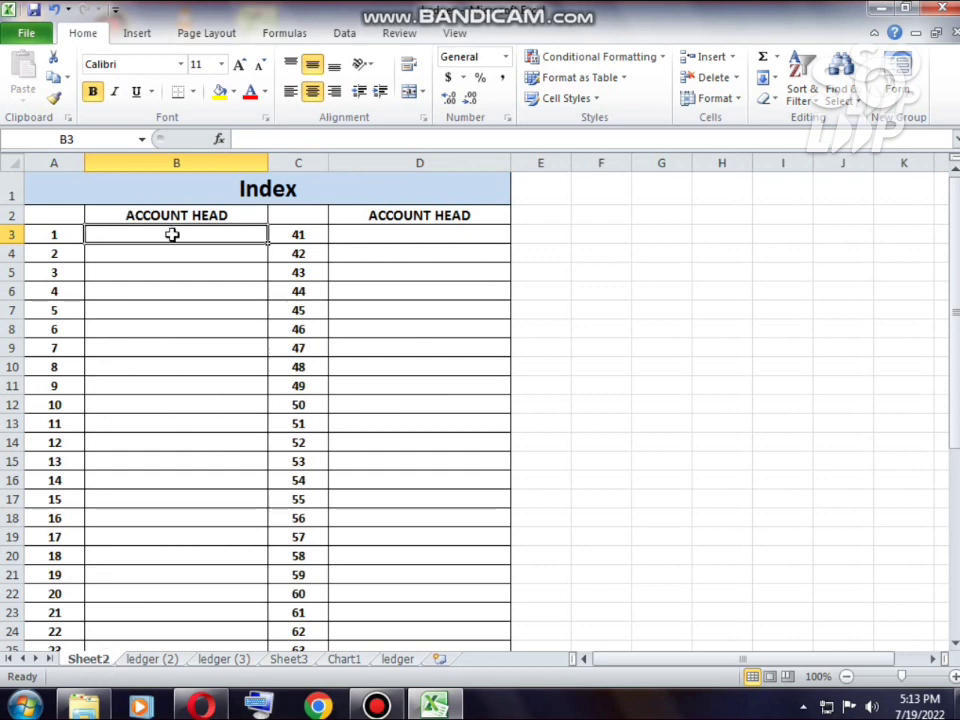
type("Ta")
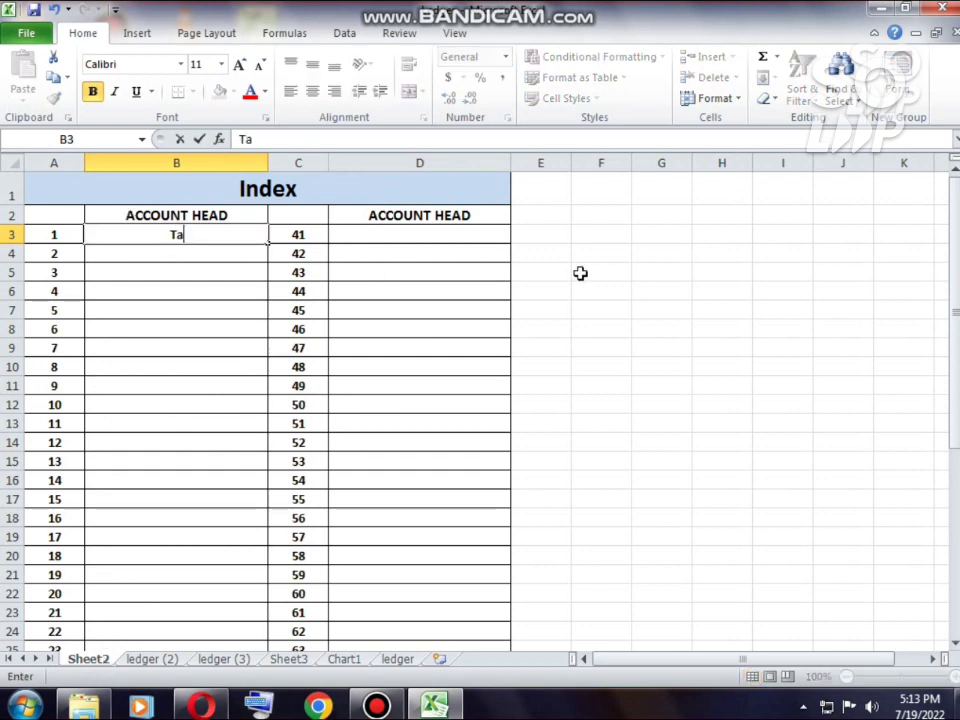
type("j")
type(" & comp")
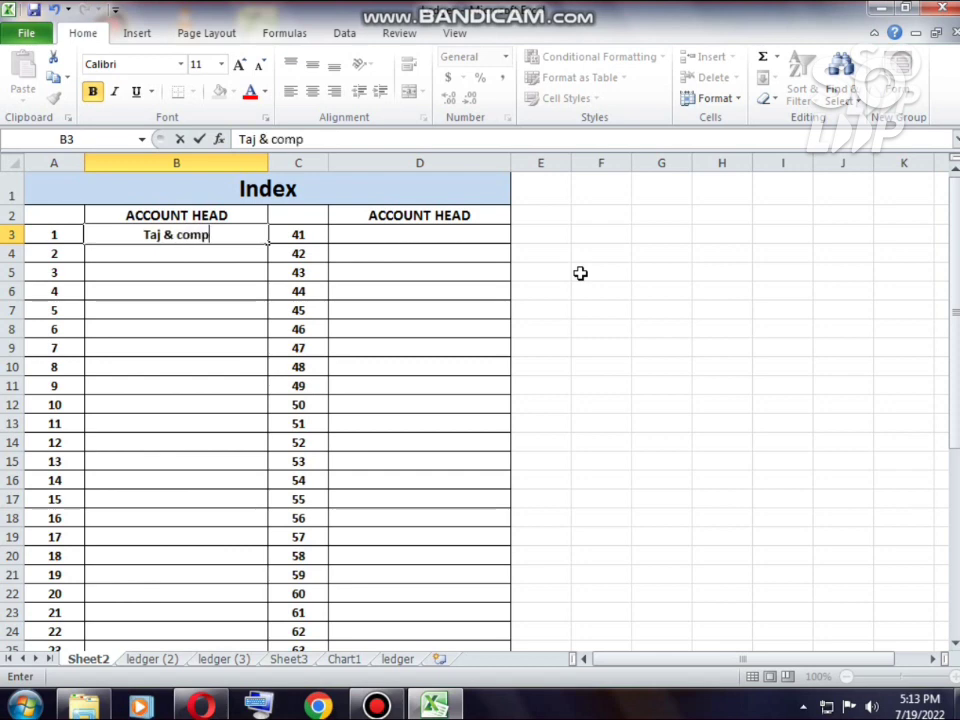
type("nay")
key("Return")
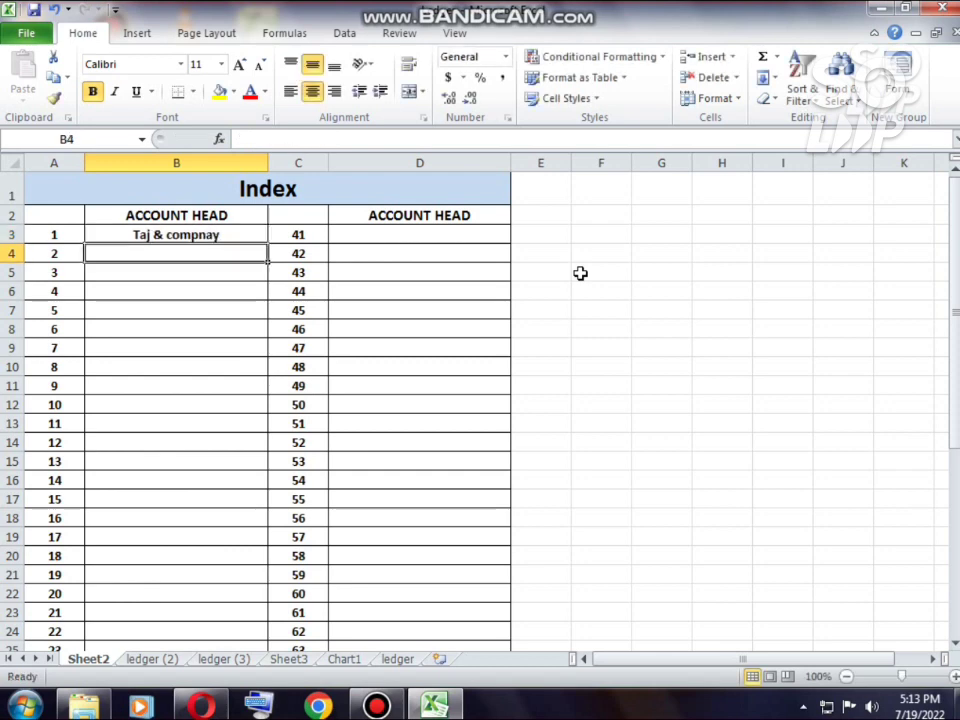
type("Hass")
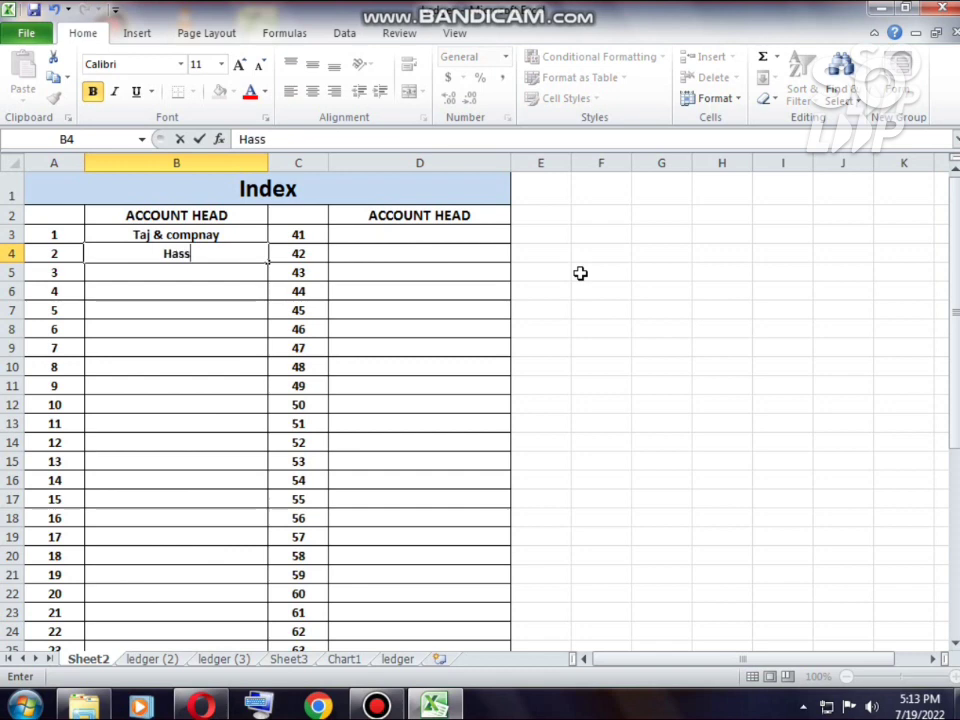
type("an &")
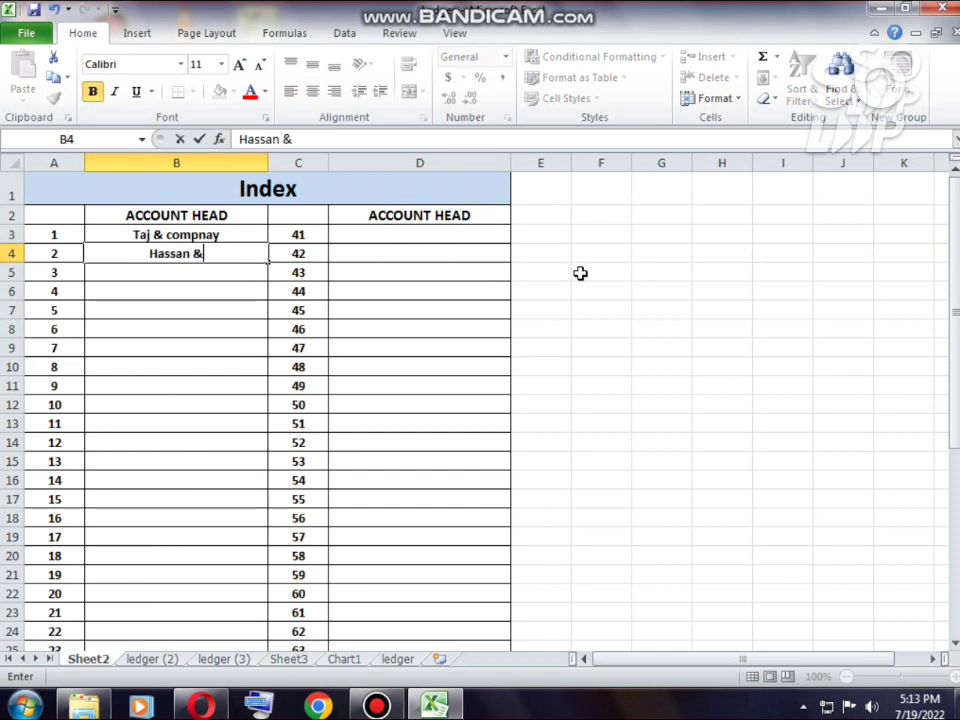
type(" company")
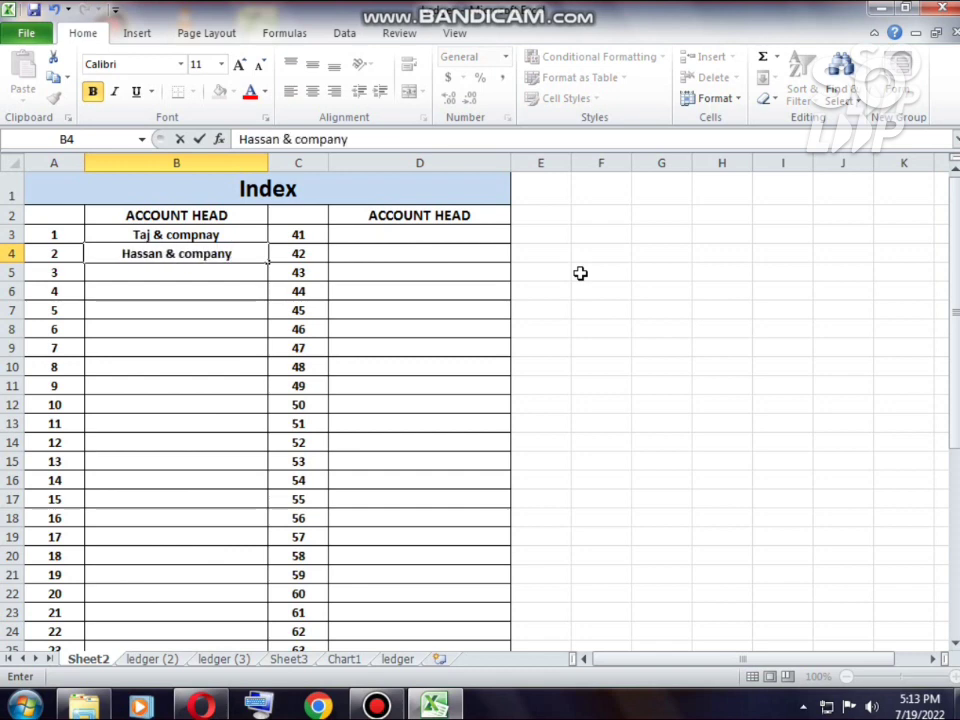
key("Return")
left_click(231, 252)
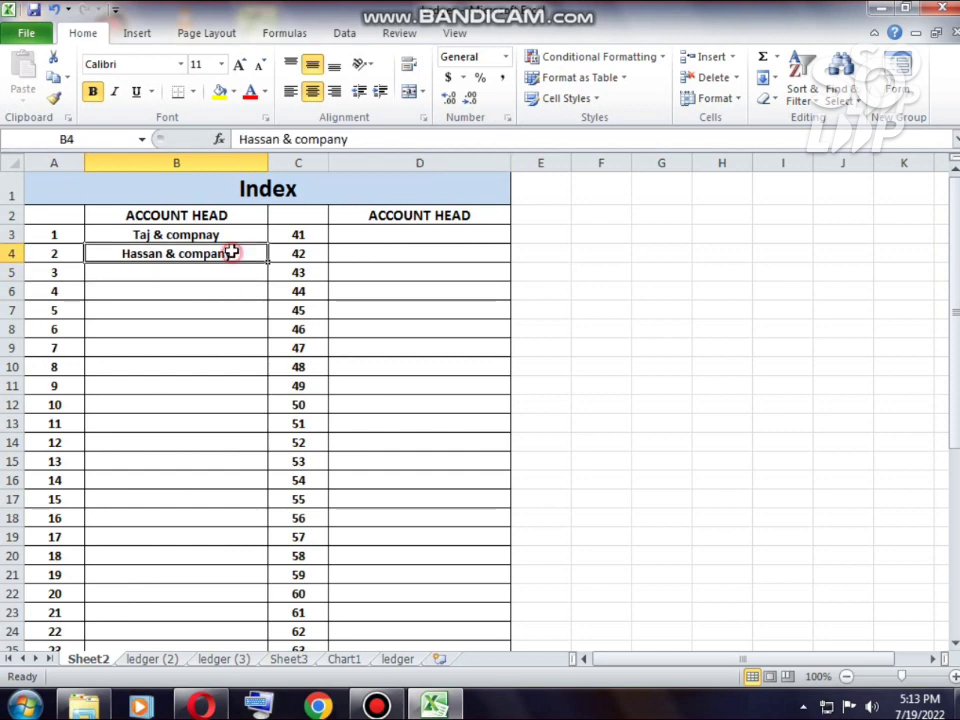
left_click(188, 234)
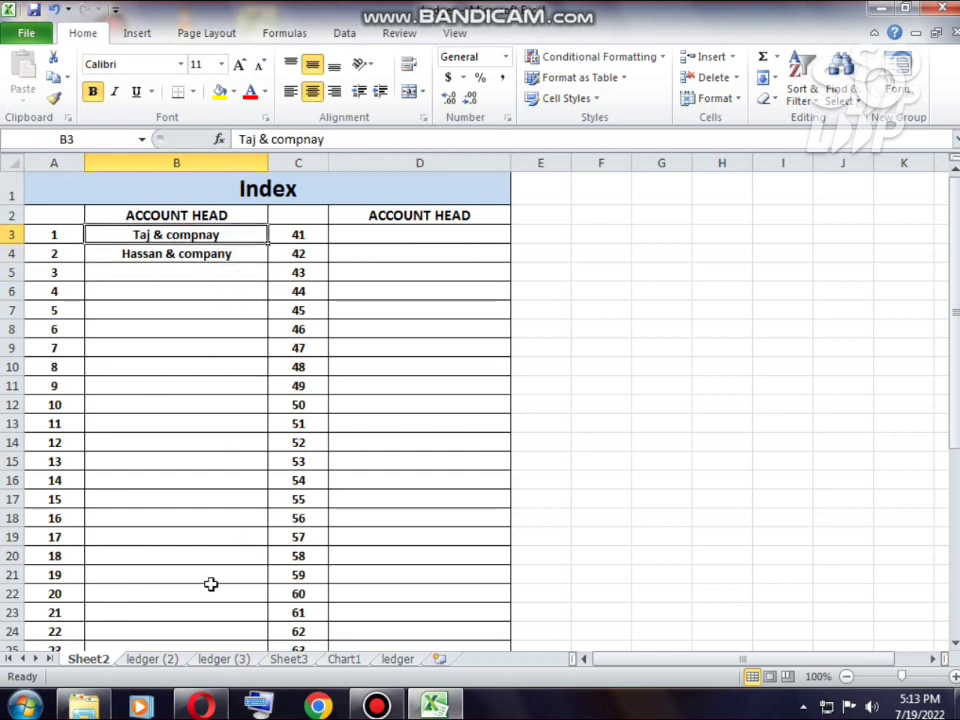
Hyperlink the Index entry 'Taj & compnay' to the ledger (2) sheet and test it.
left_click(150, 660)
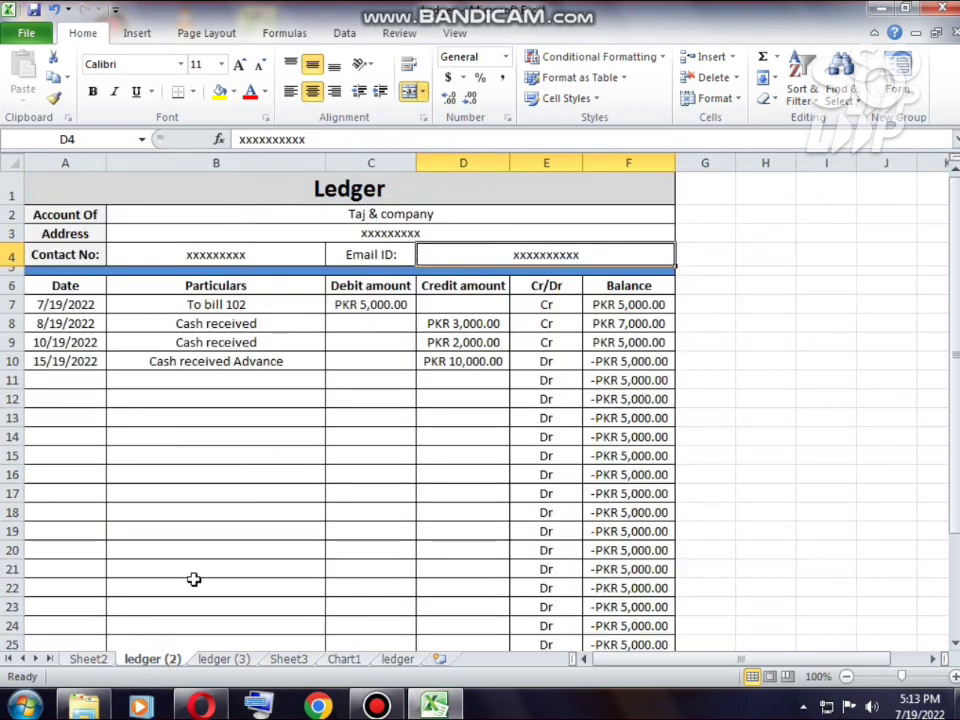
left_click(82, 660)
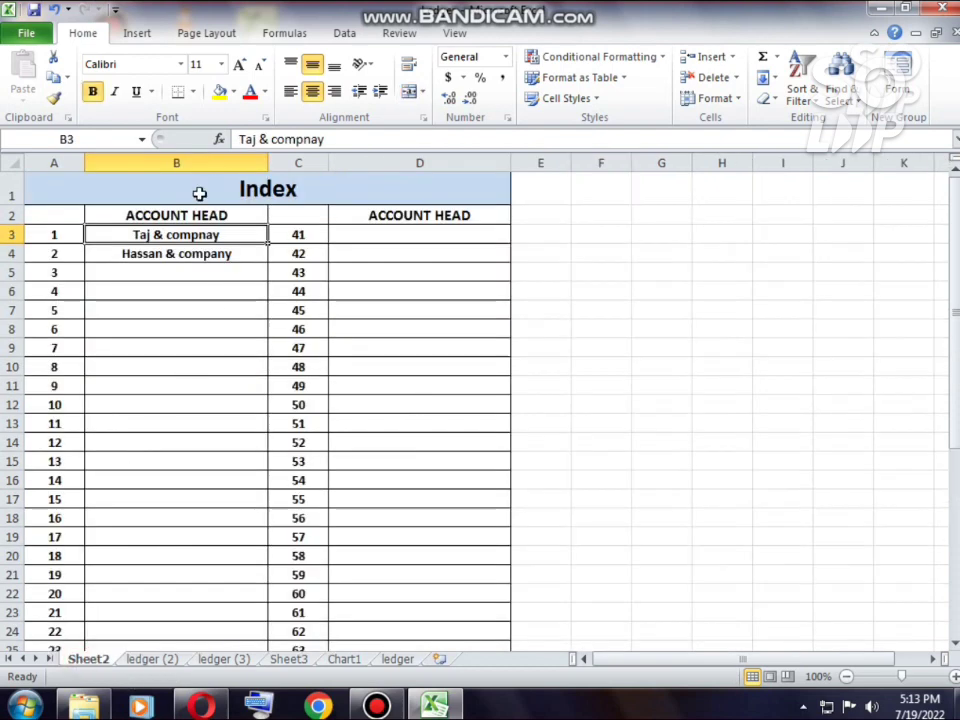
right_click(165, 238)
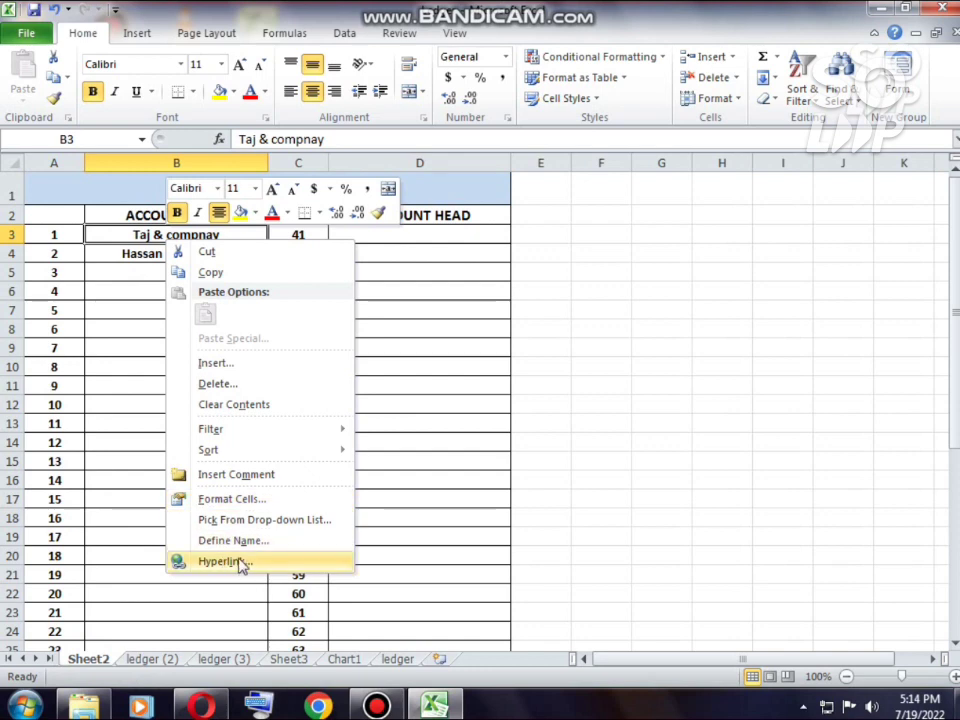
left_click(137, 33)
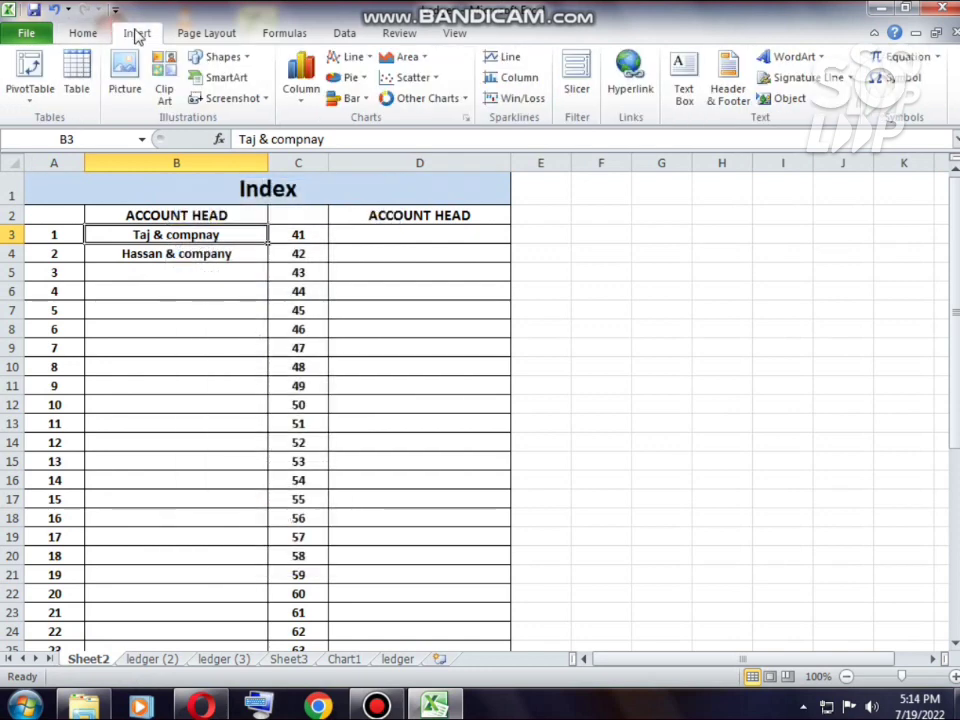
left_click(622, 93)
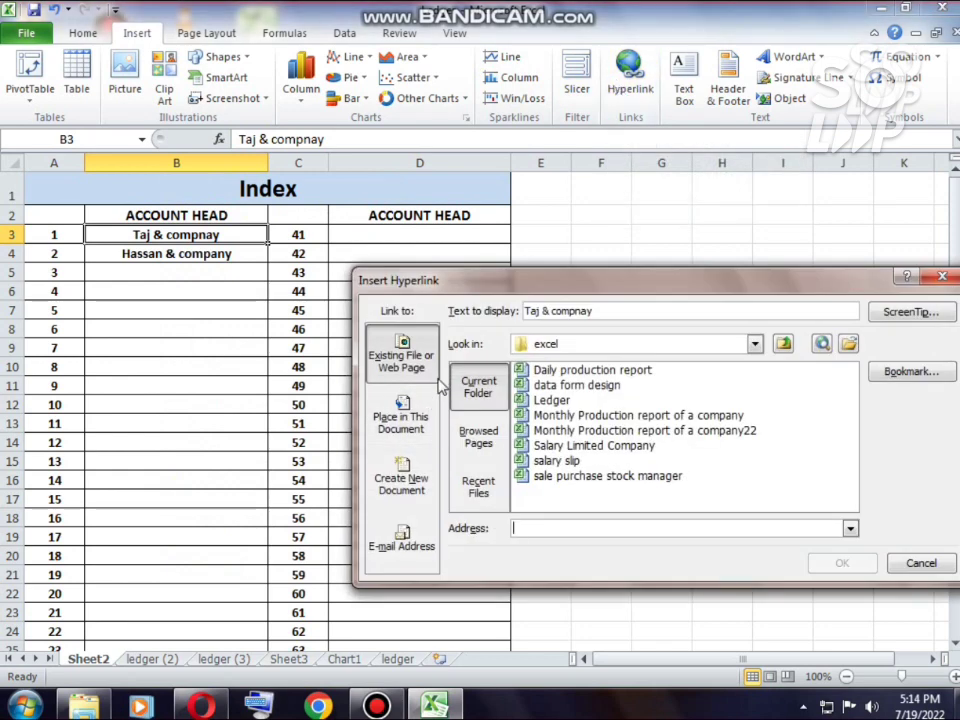
left_click(408, 422)
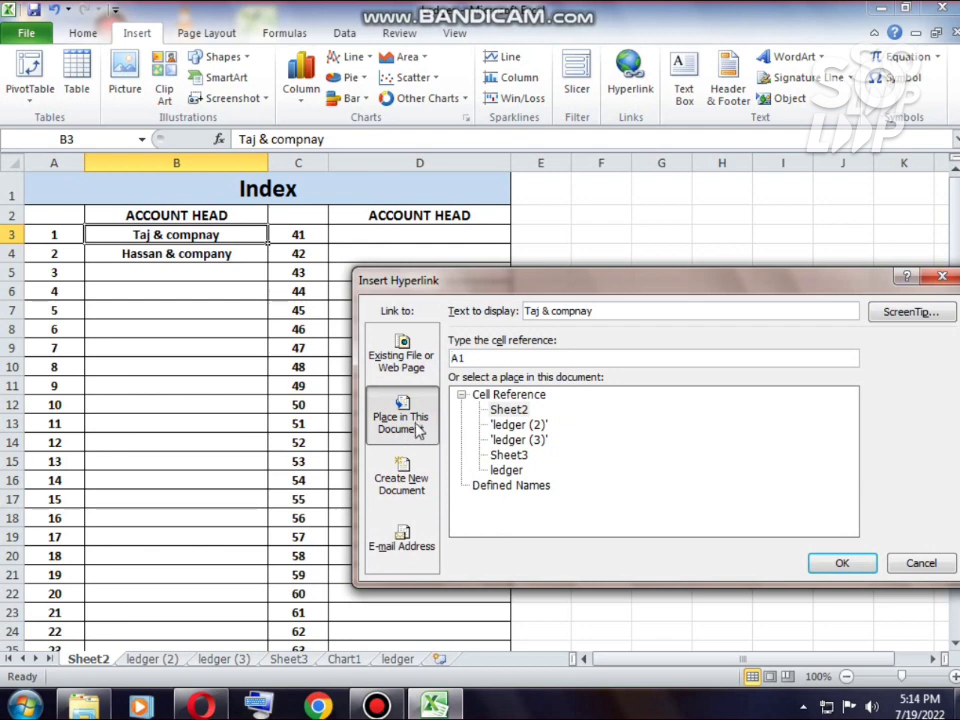
left_click(512, 425)
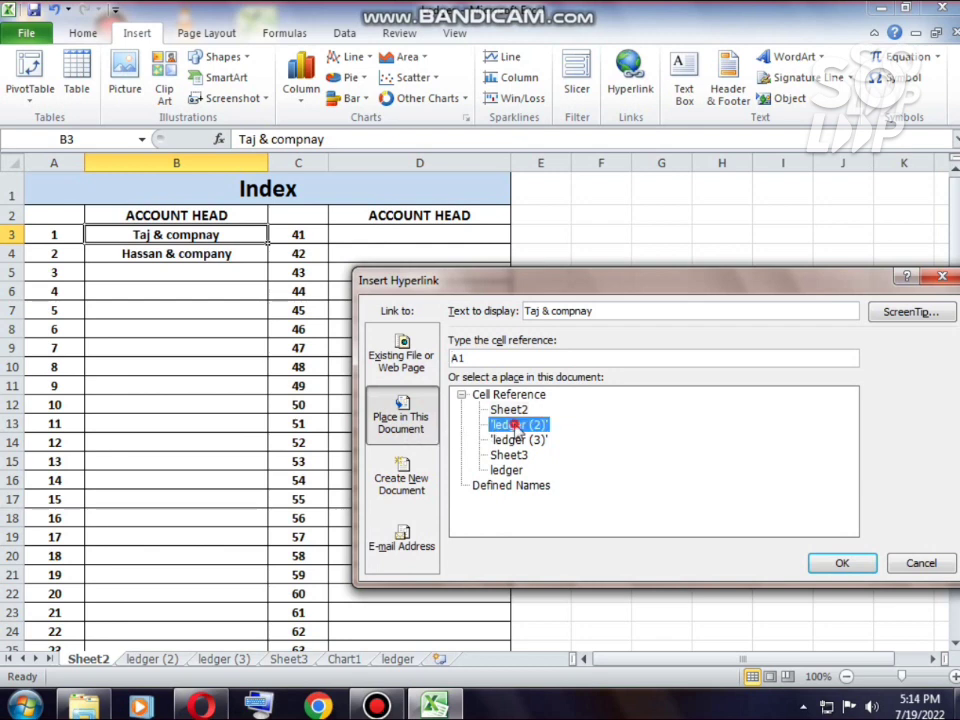
left_click(842, 566)
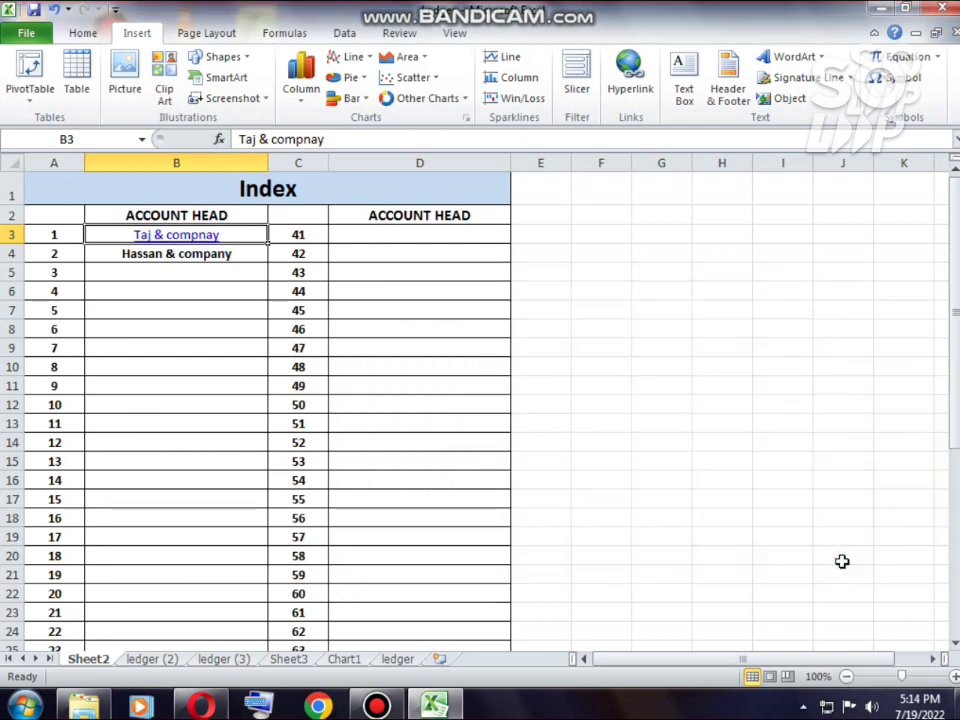
left_click(182, 236)
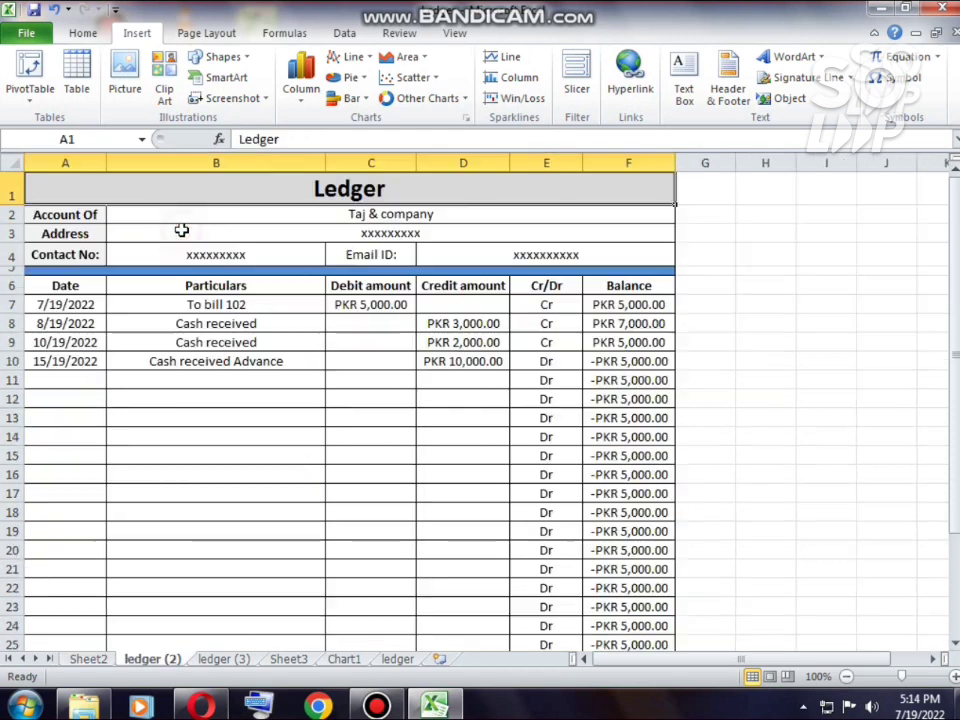
left_click(90, 658)
Hyperlink 'Hassan & company' on the Index to the ledger (3) sheet.
left_click(222, 254)
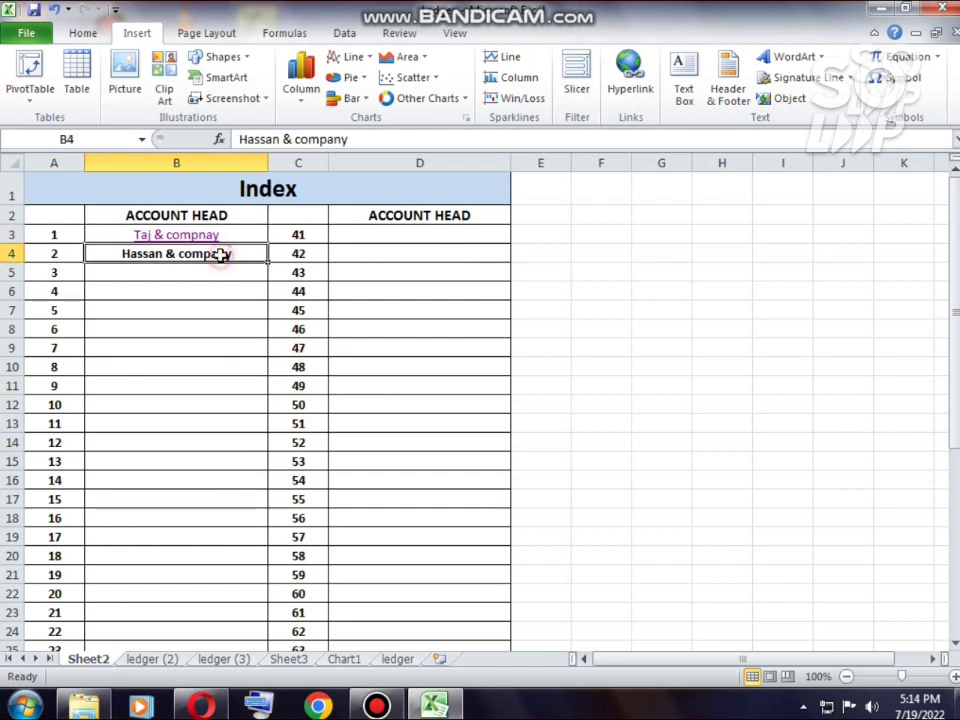
right_click(222, 254)
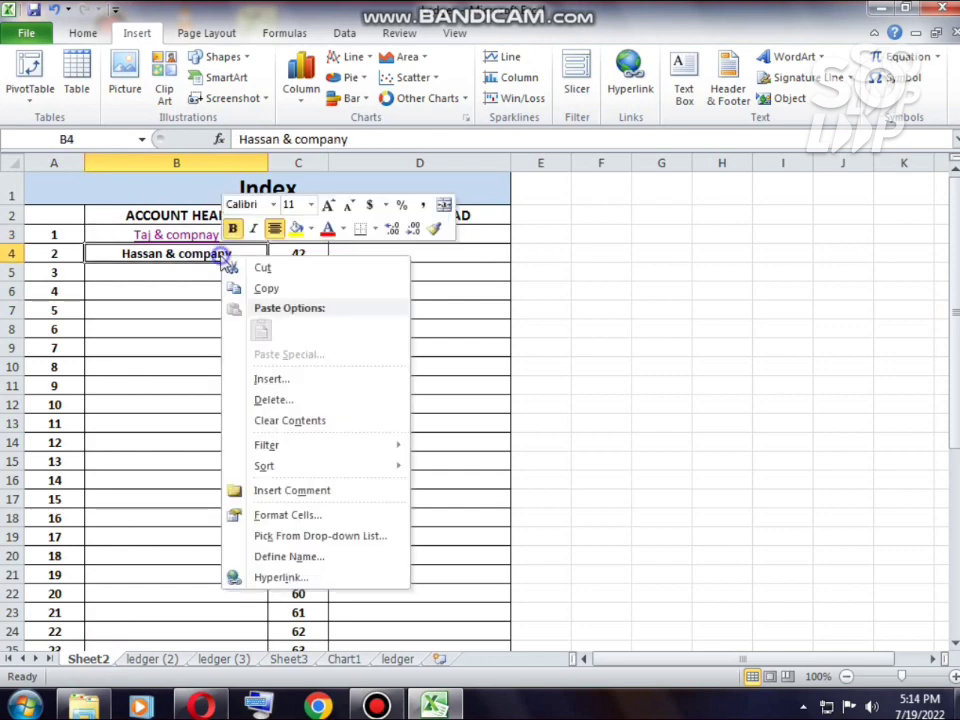
left_click(321, 578)
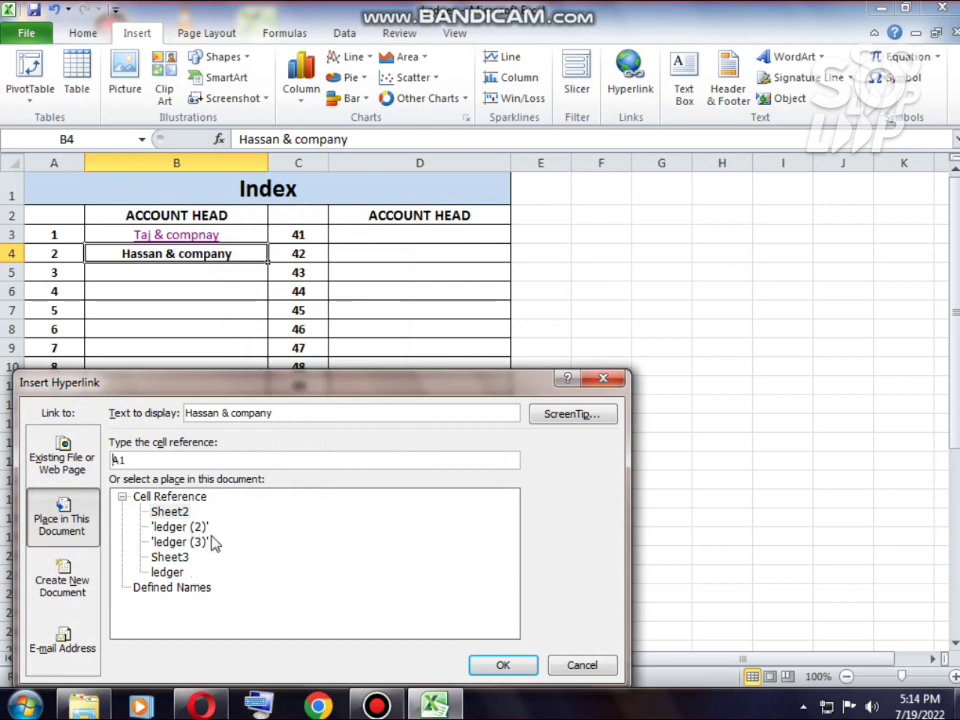
left_click(186, 543)
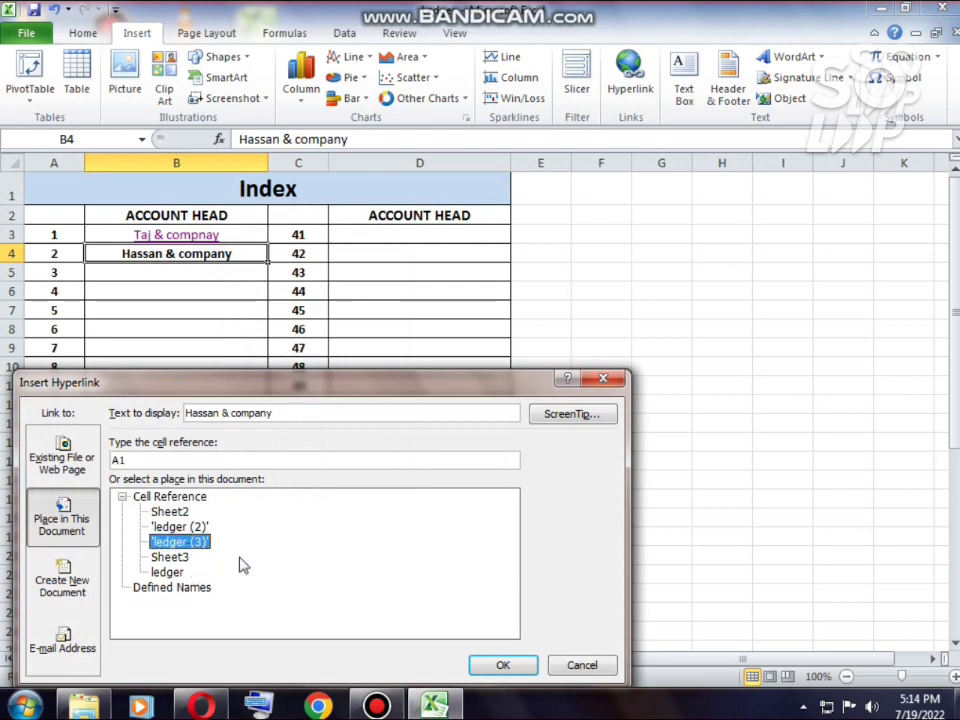
left_click(497, 666)
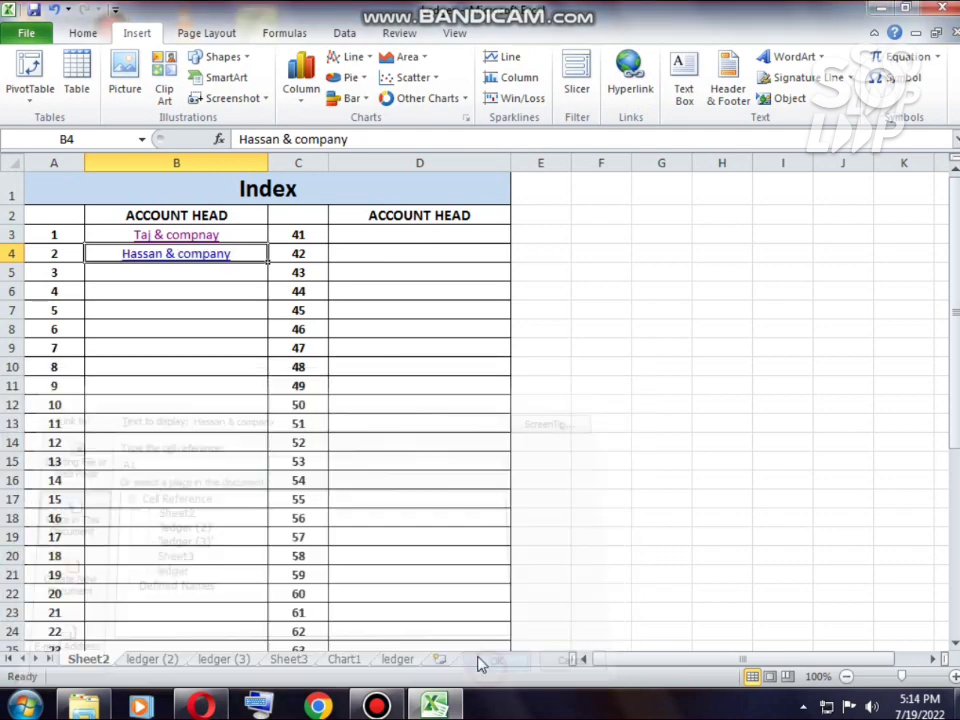
Test both account links, returning to the Index sheet each time.
left_click(153, 258)
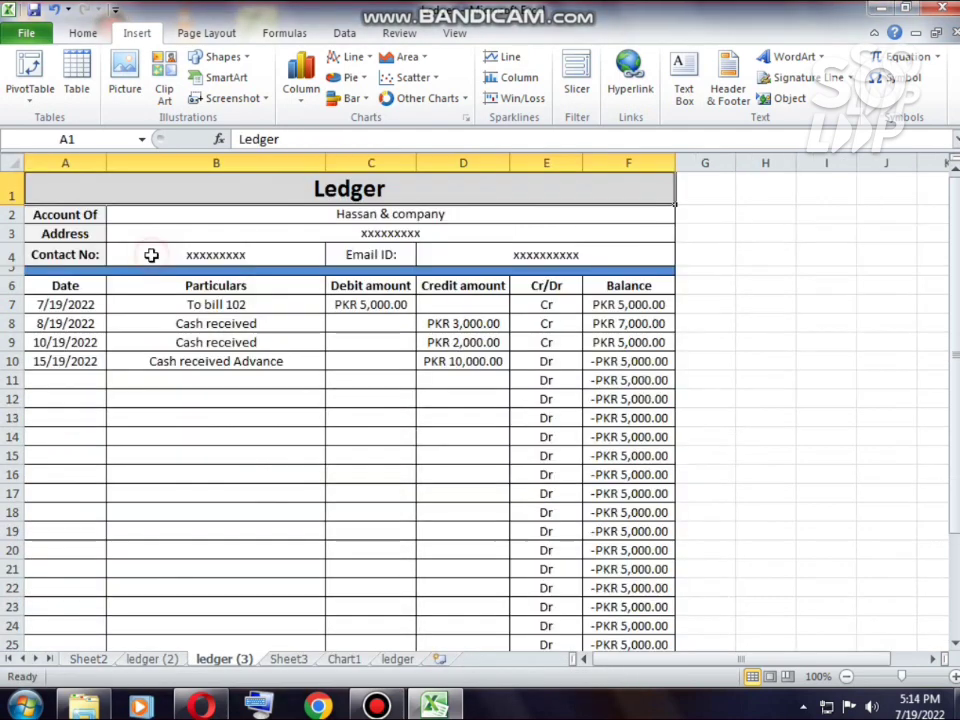
left_click(98, 661)
left_click(182, 238)
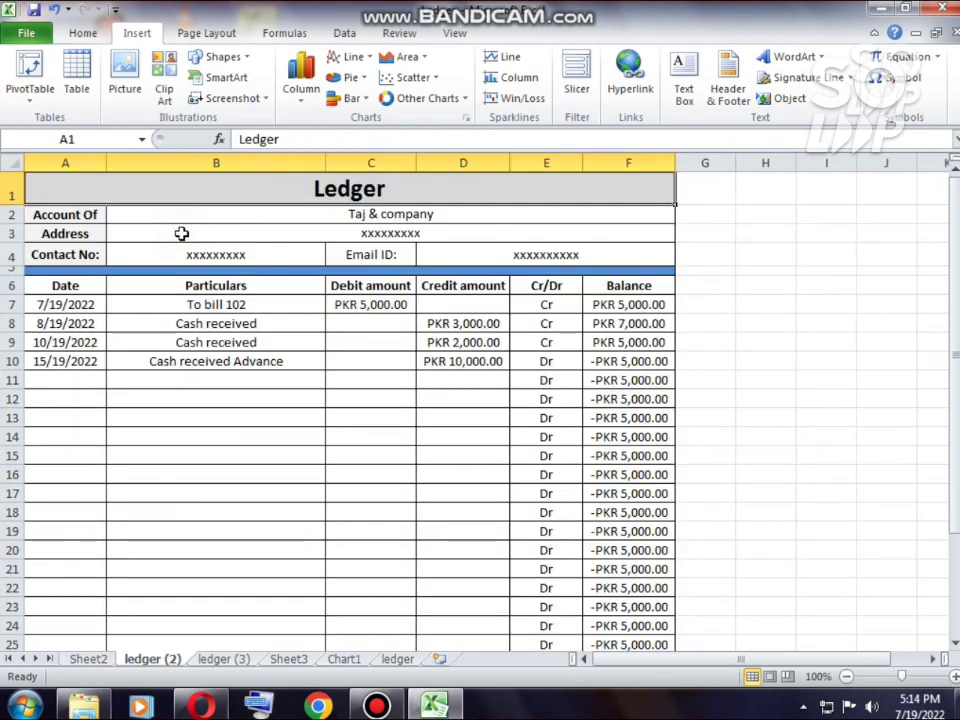
left_click(106, 660)
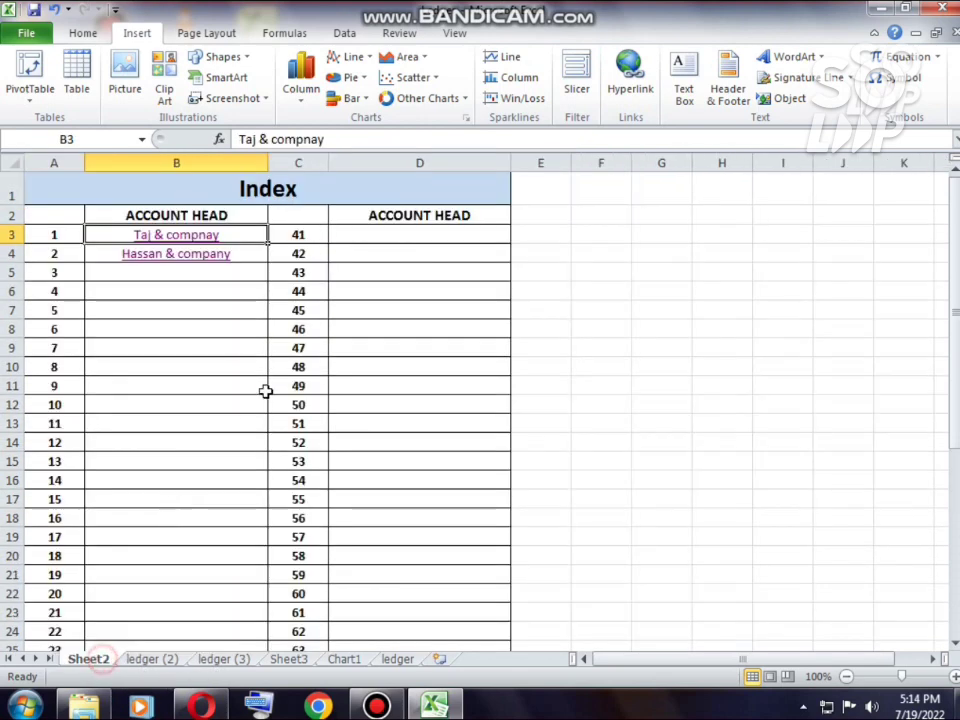
left_click(260, 345)
left_click(271, 233)
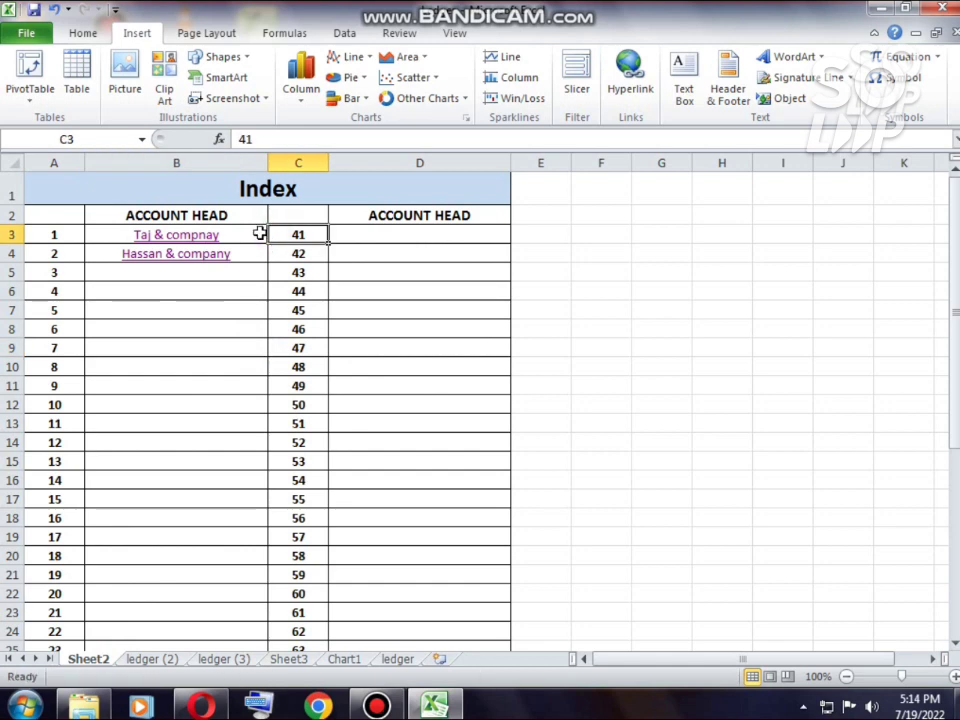
left_click(259, 233)
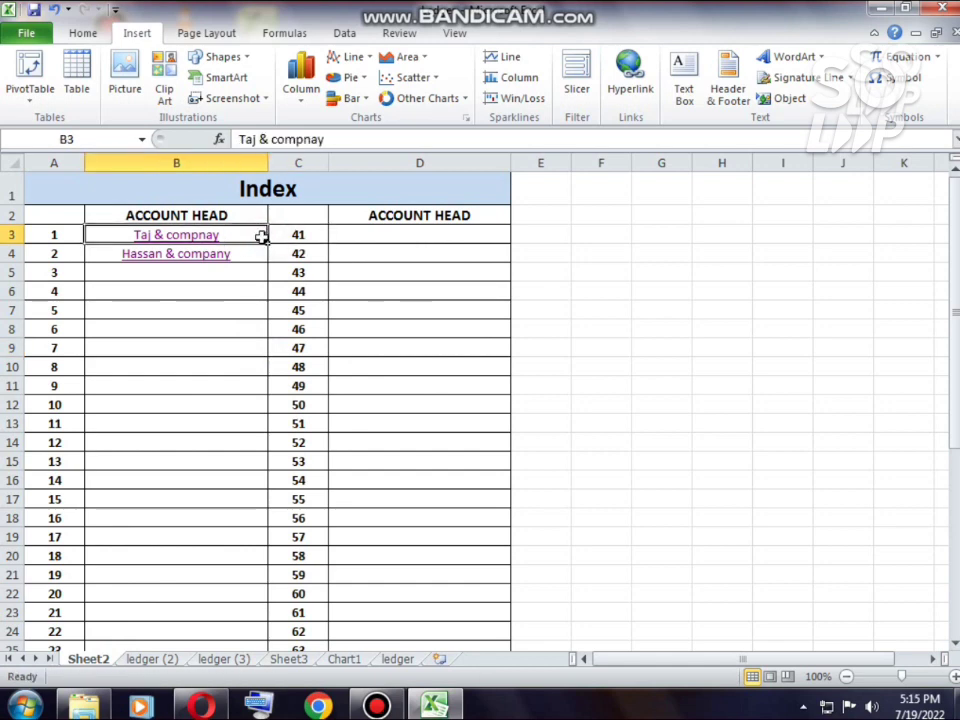
Give the column B account names Automatic (black) font color and remove their underline.
left_click_drag(261, 236, 251, 668)
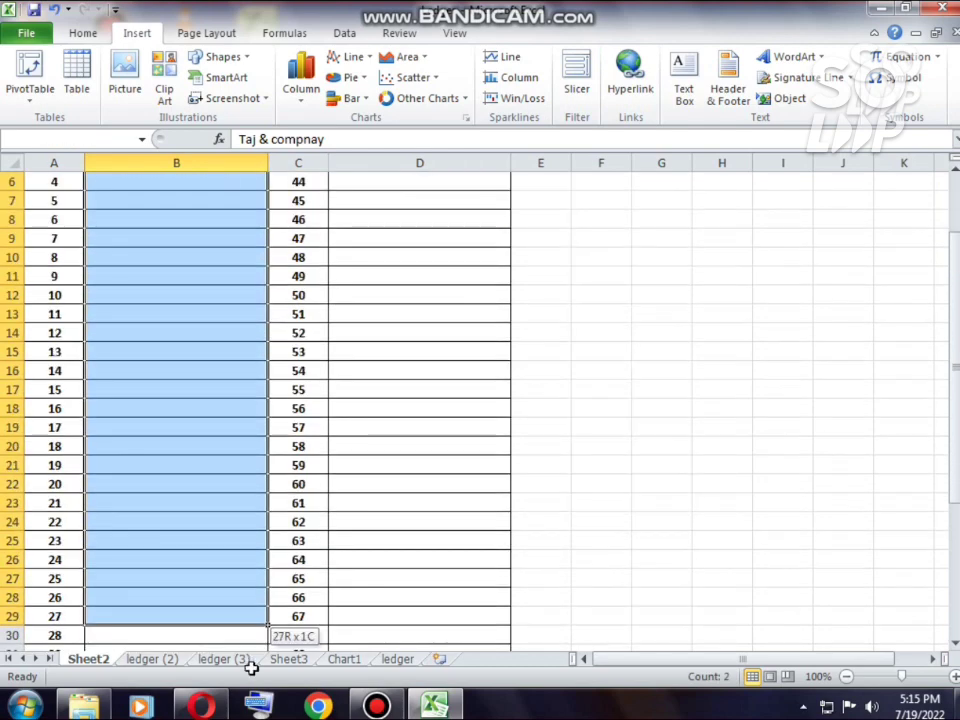
left_click_drag(251, 668, 435, 591)
scroll(365, 405, "up", 4)
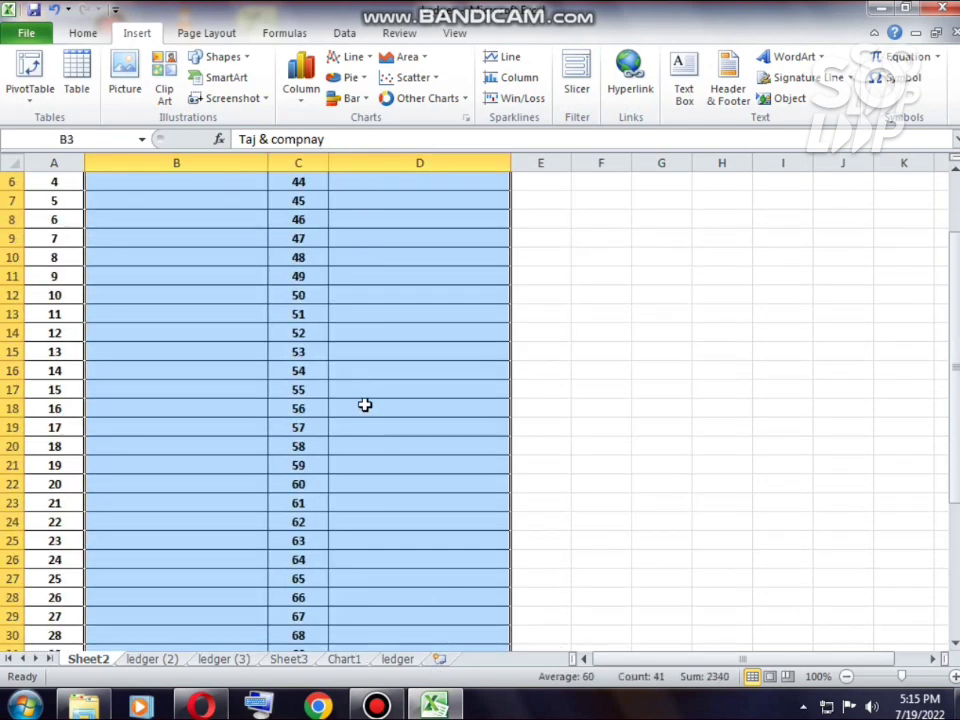
scroll(365, 405, "up", 2)
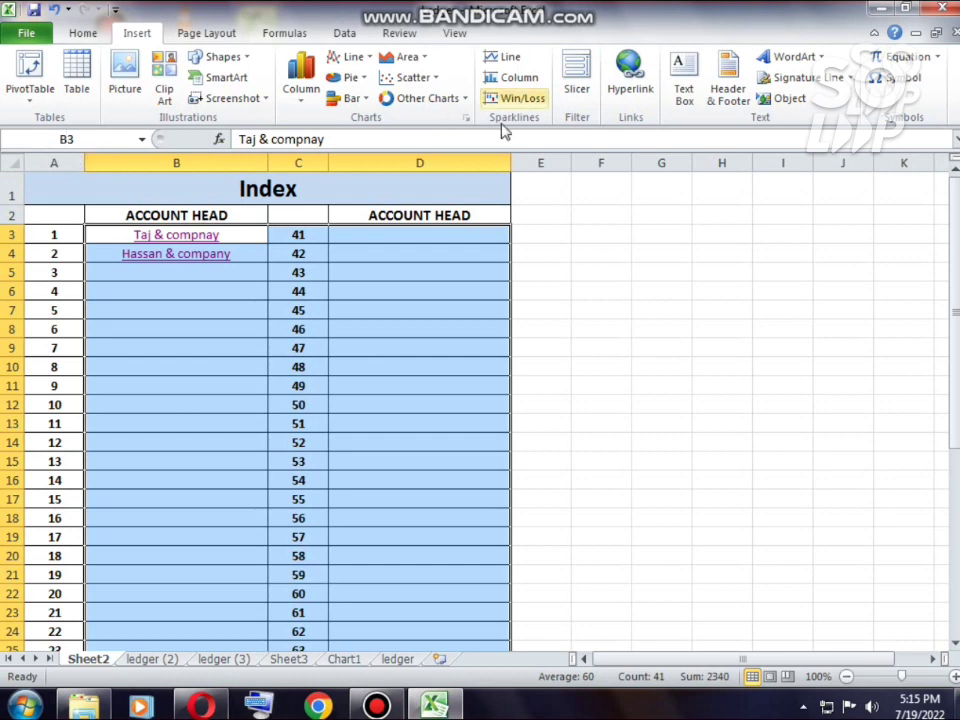
left_click(236, 272)
left_click_drag(99, 235, 249, 553)
scroll(249, 553, "up", 3)
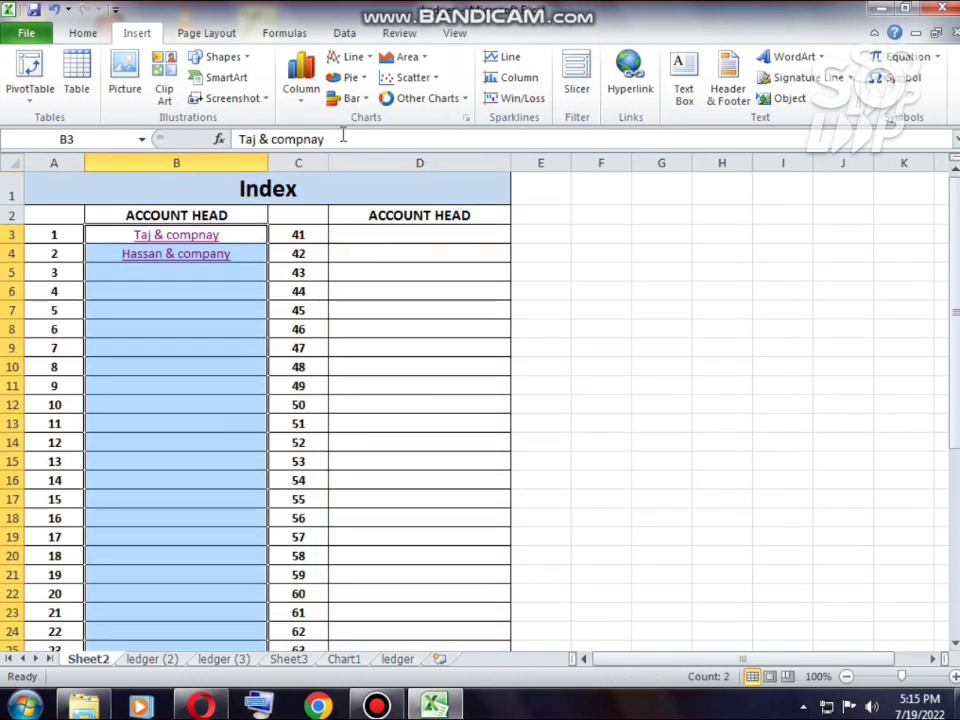
left_click(88, 33)
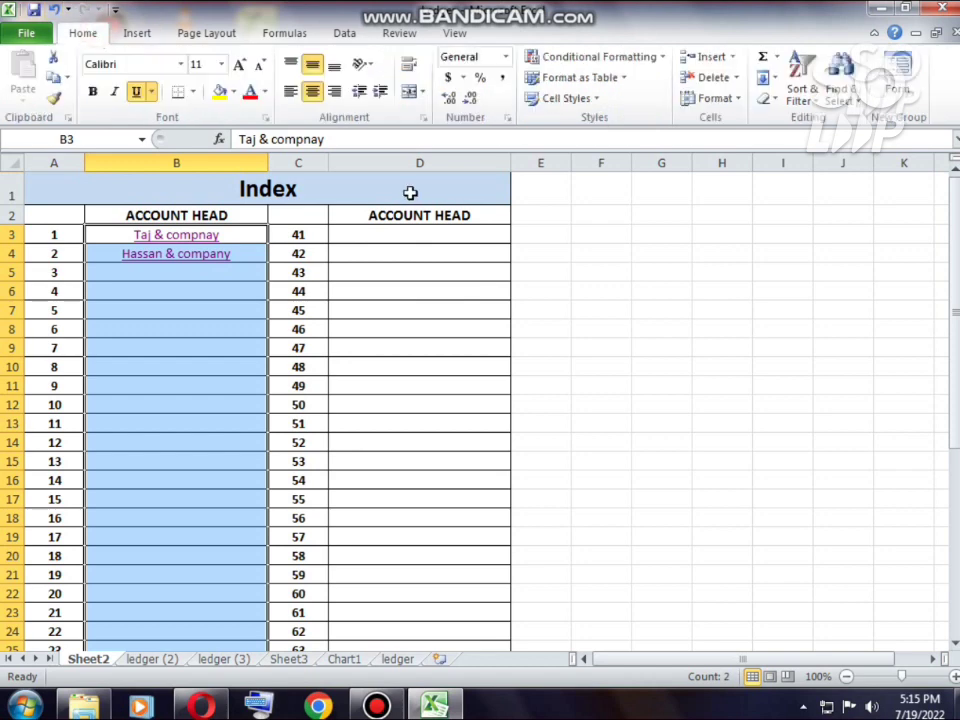
left_click(265, 92)
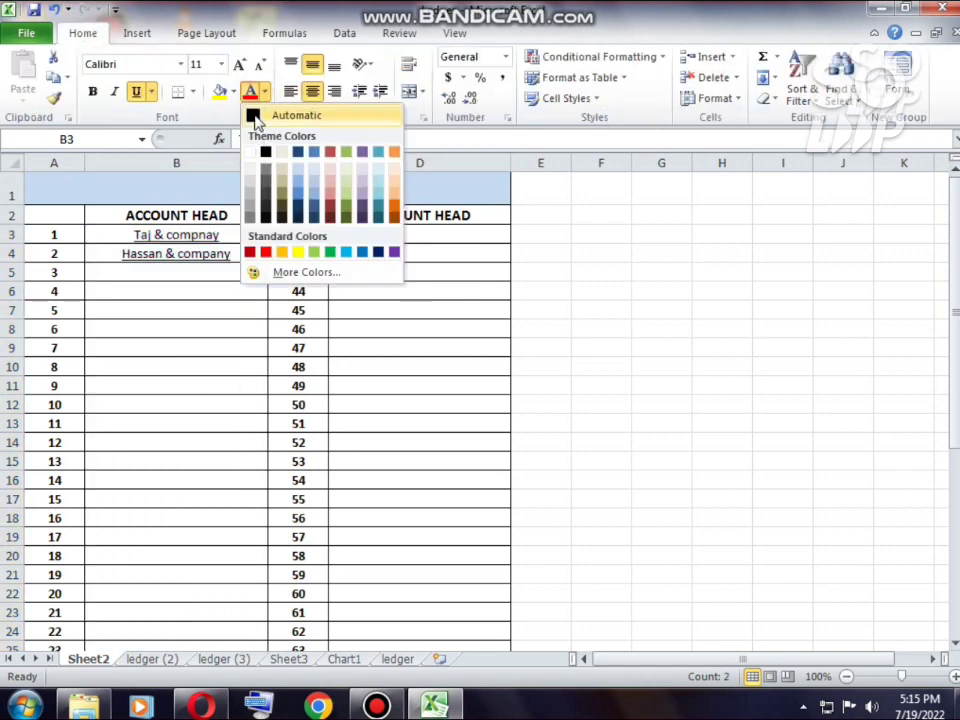
left_click(256, 117)
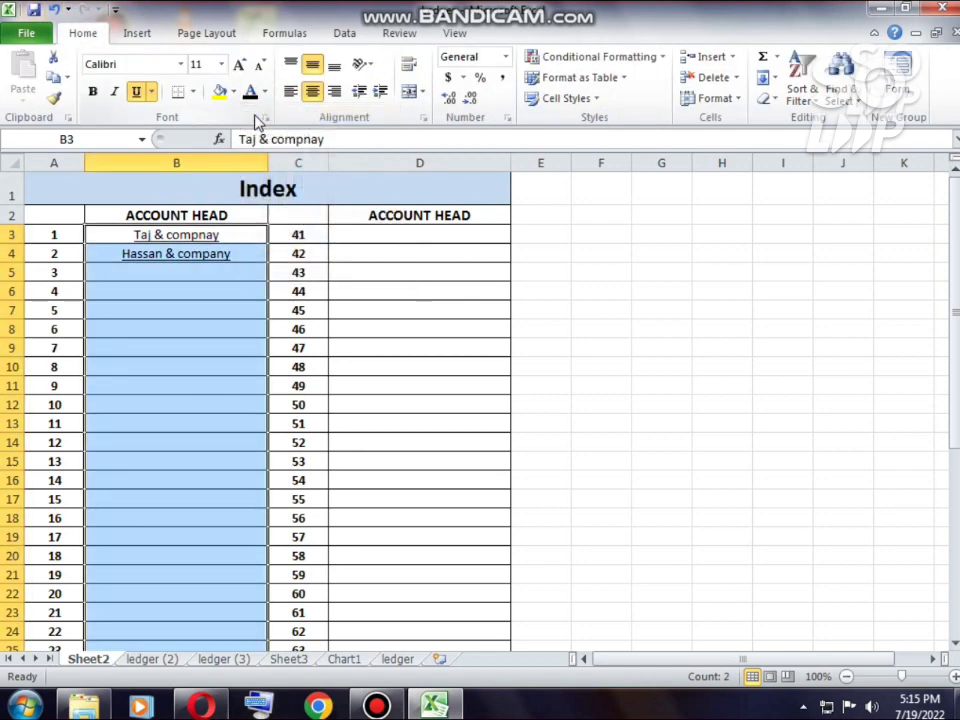
left_click(137, 94)
left_click(210, 350)
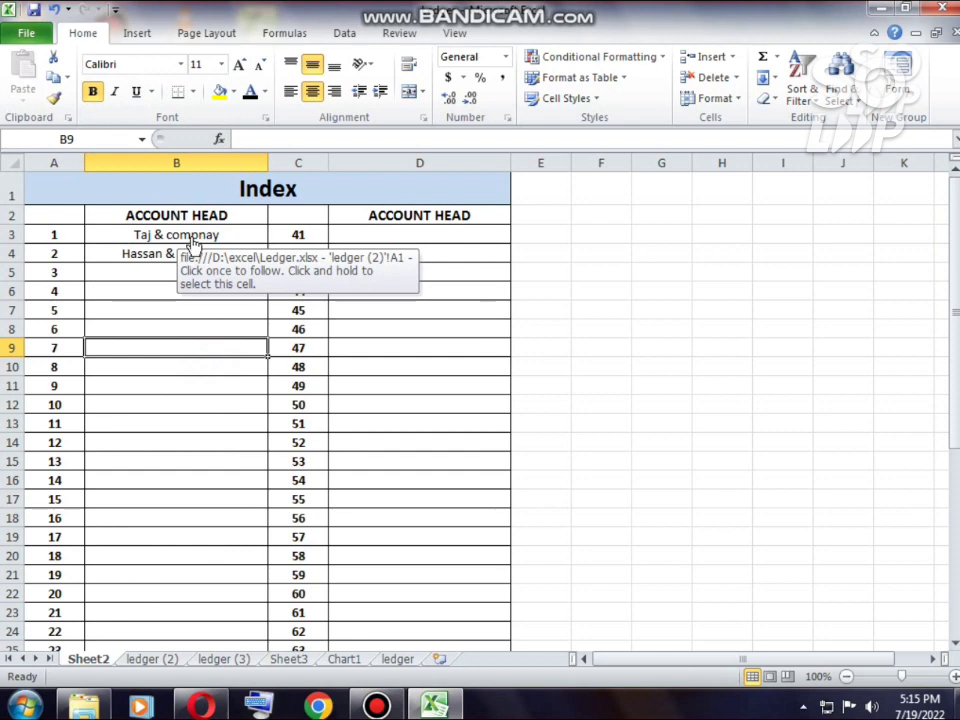
Make the Index account names in column B bold.
left_click(192, 236)
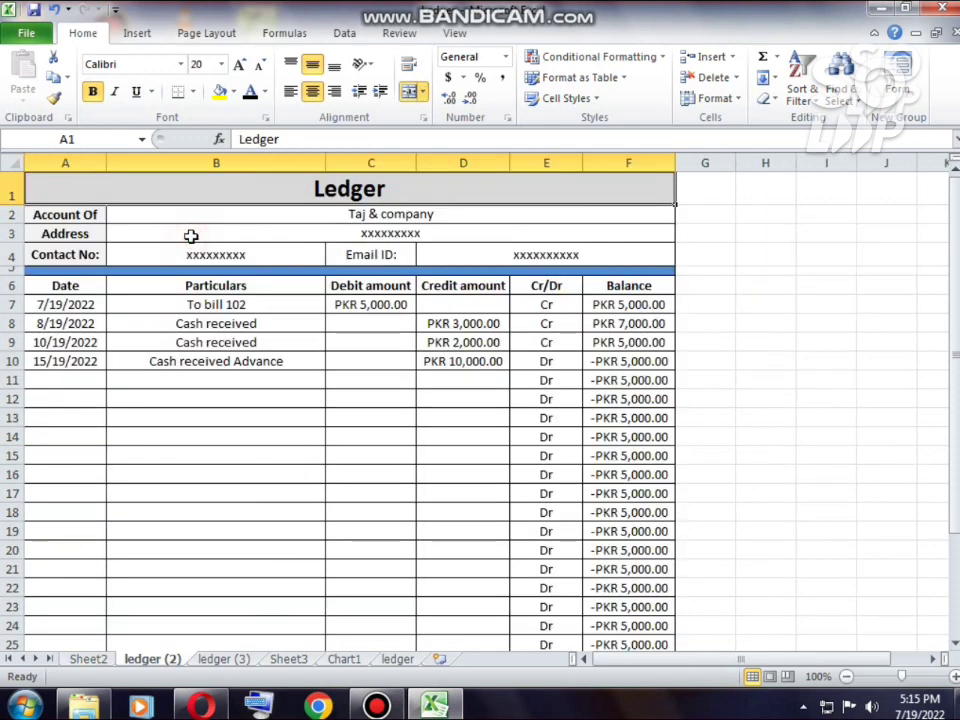
left_click(86, 660)
mouse_move(108, 234)
left_mouse_down()
mouse_move(206, 523)
mouse_move(176, 630)
left_mouse_up()
left_click(92, 92)
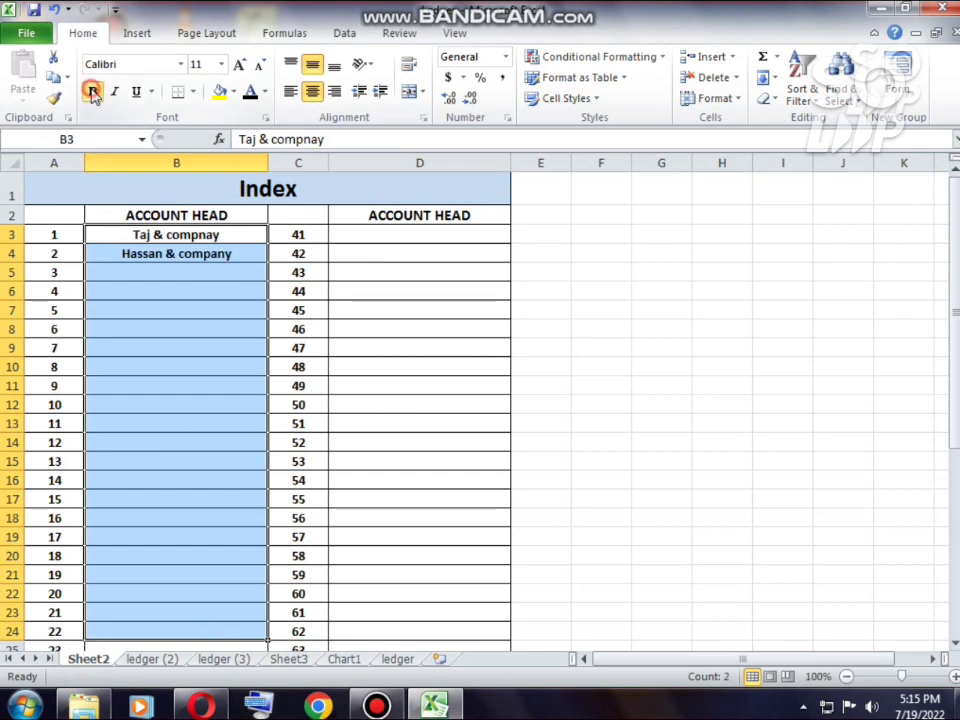
left_click(227, 350)
Retest the Taj & compnay link, then open ledger (2) and select G1.
left_click(193, 236)
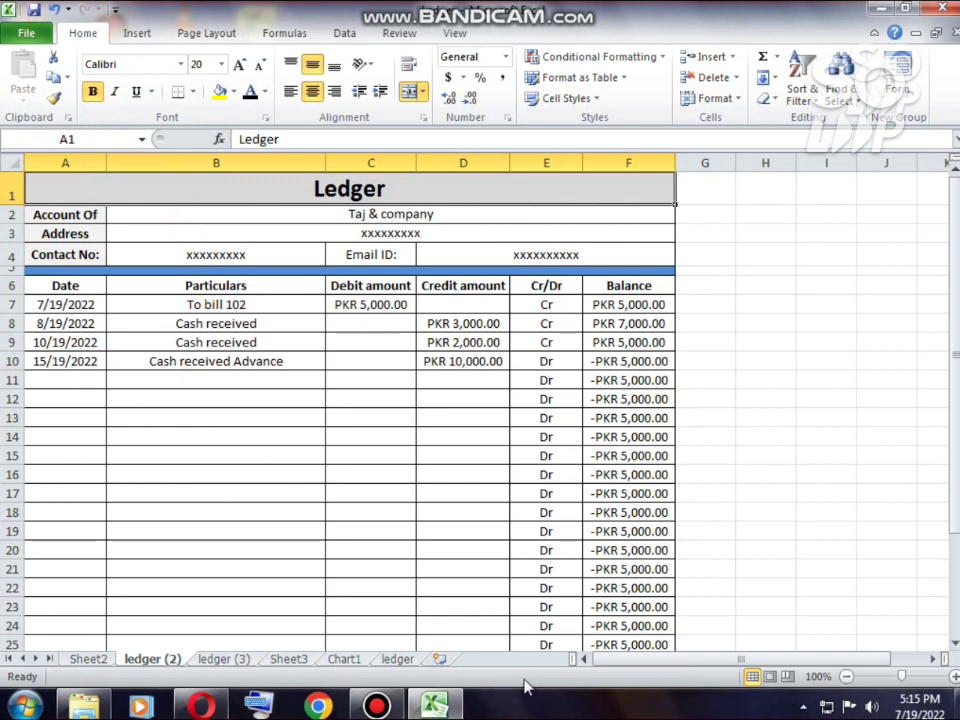
left_click(88, 659)
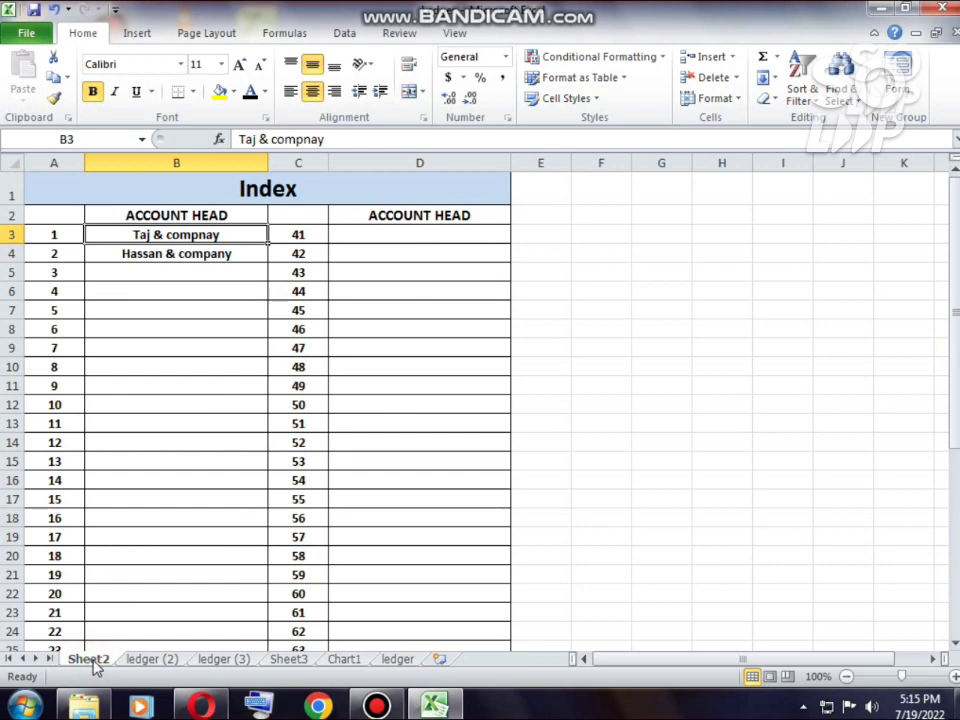
left_click(160, 661)
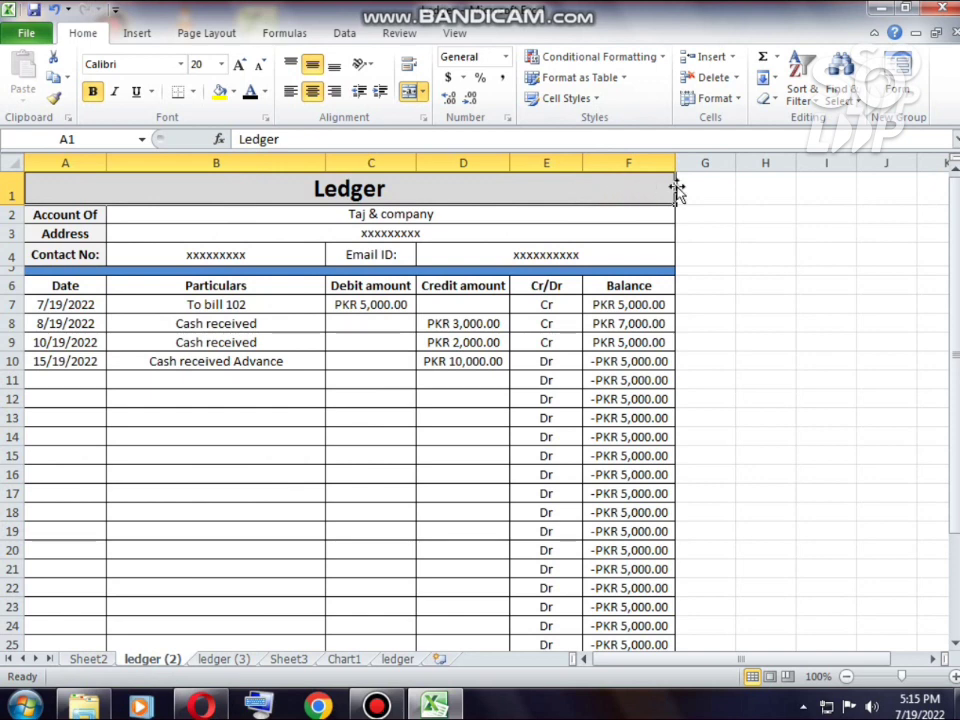
right_click(650, 190)
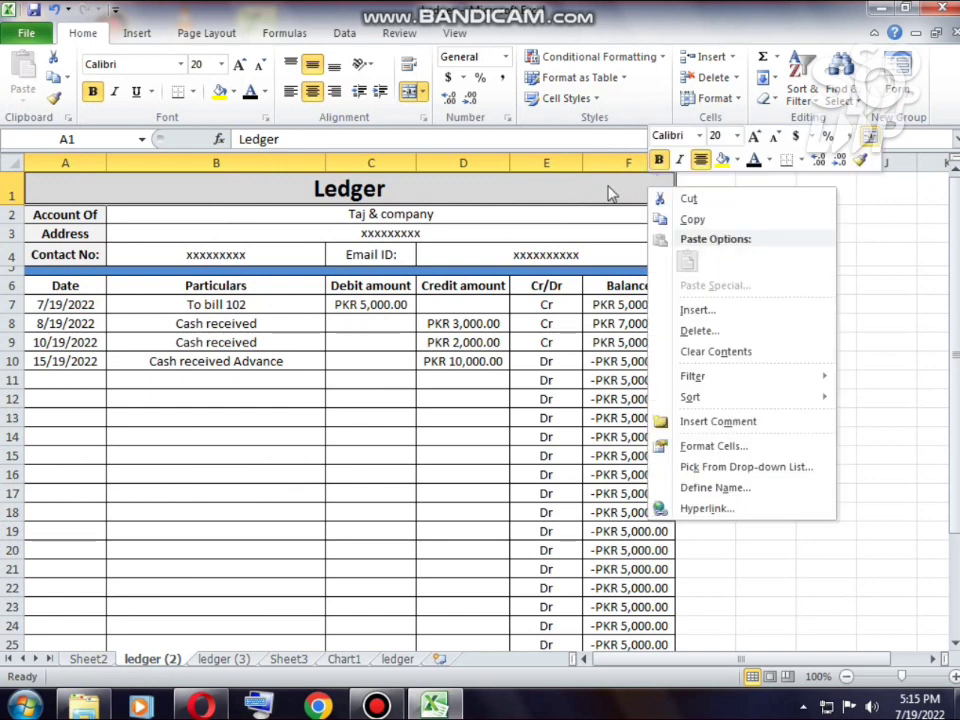
left_click(646, 184)
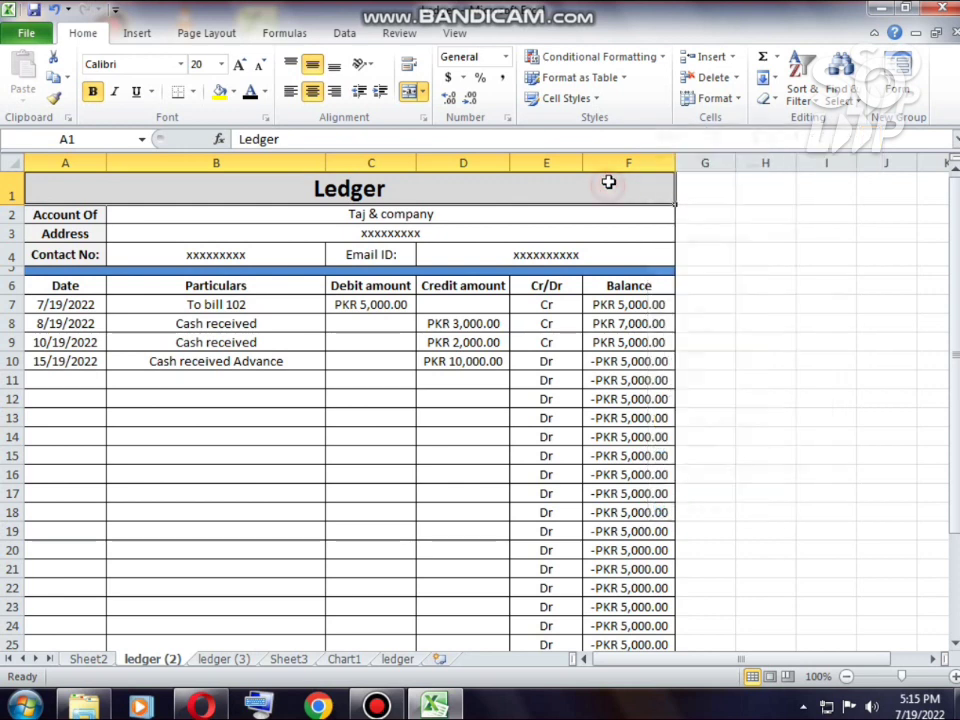
left_click(690, 187)
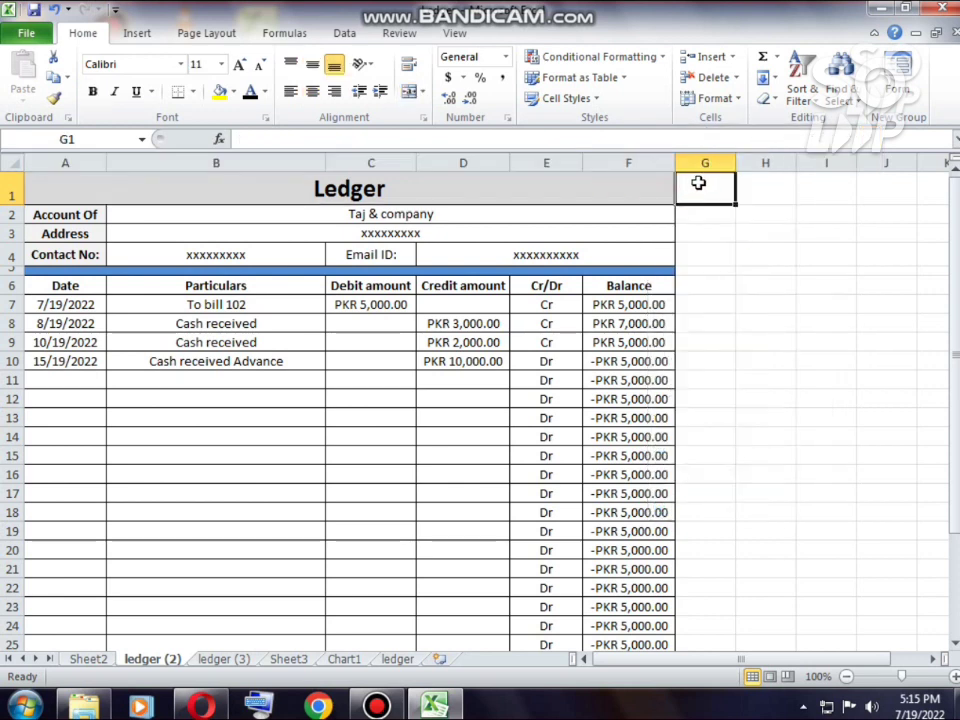
Enter 'Index' in G1 of ledger (2) and enlarge its font size.
type("Index")
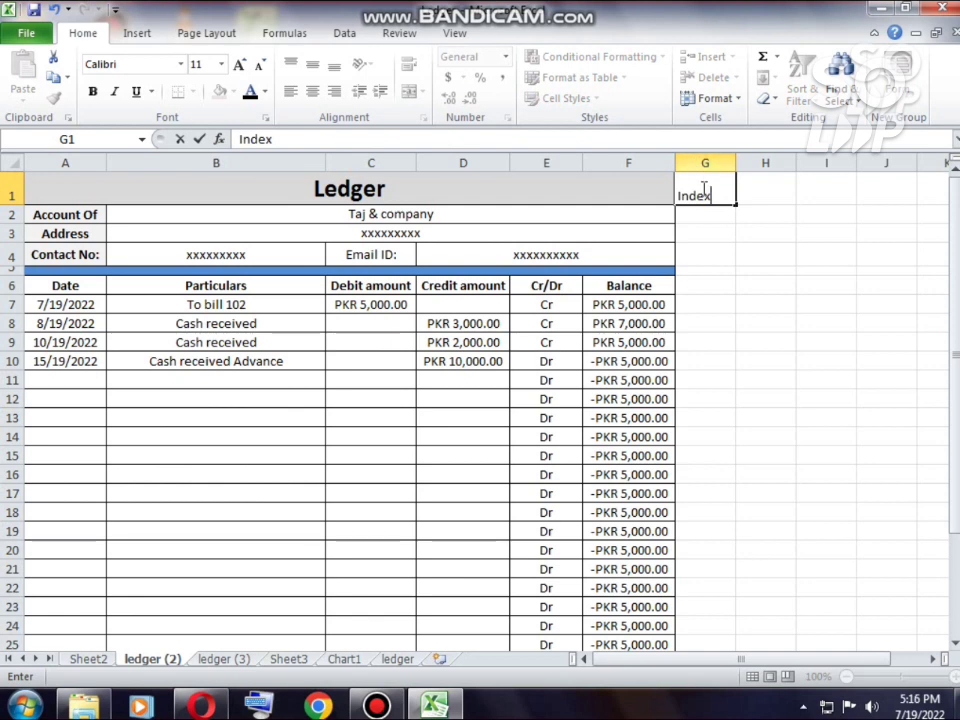
double_click(698, 195)
double_click(700, 195)
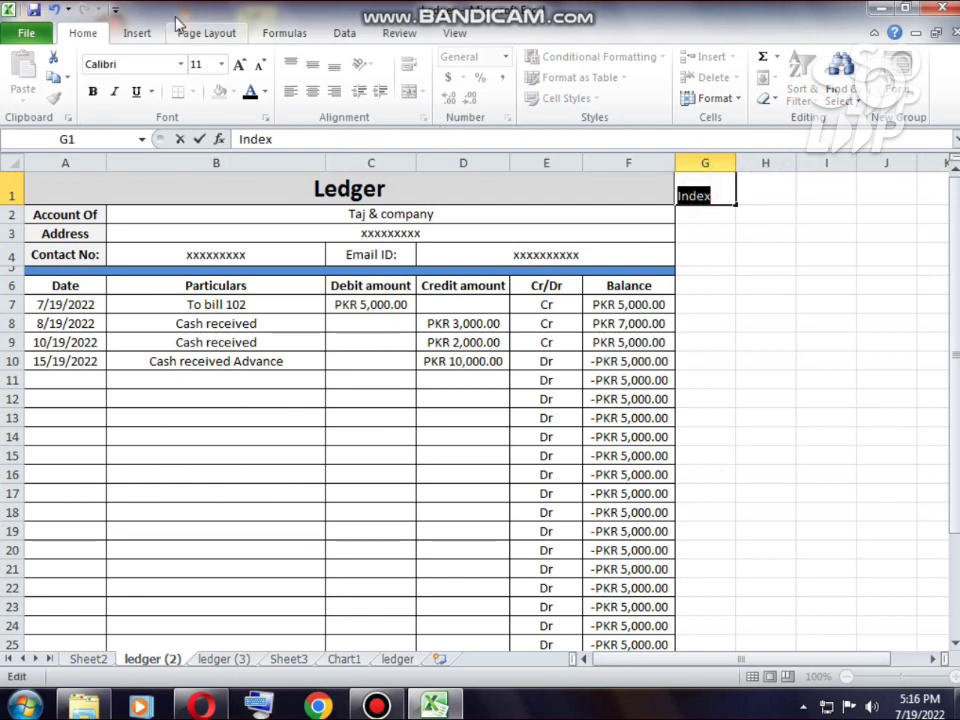
left_click(239, 65)
left_click(240, 65)
left_click(240, 65)
left_click(240, 65)
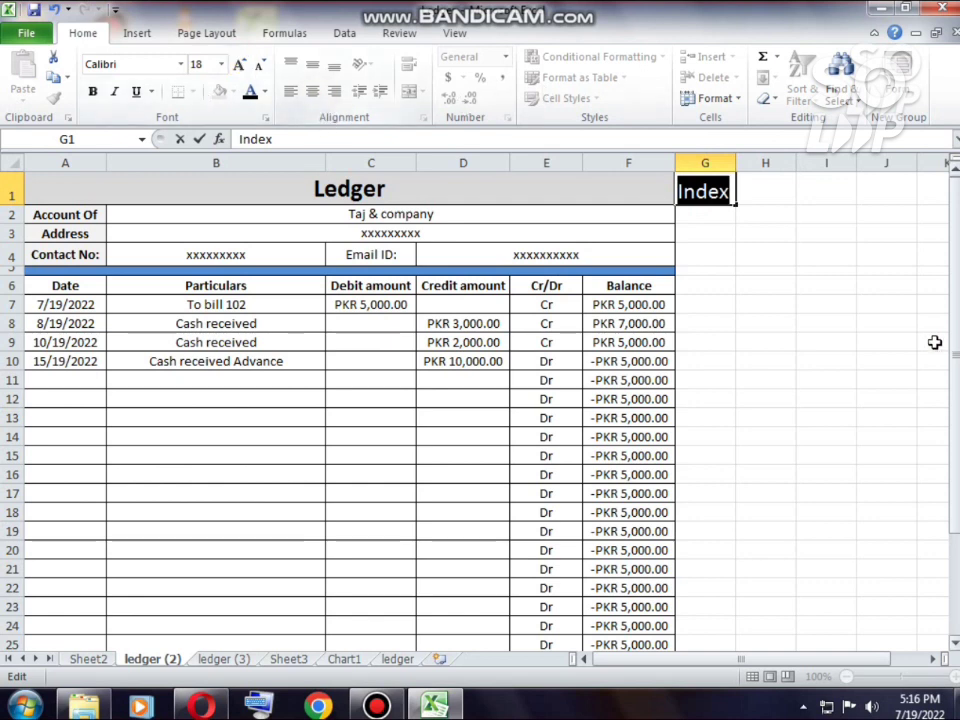
left_click(806, 306)
Make the G1 Index label bold, centred and middle-aligned, with a grey fill.
left_click(703, 190)
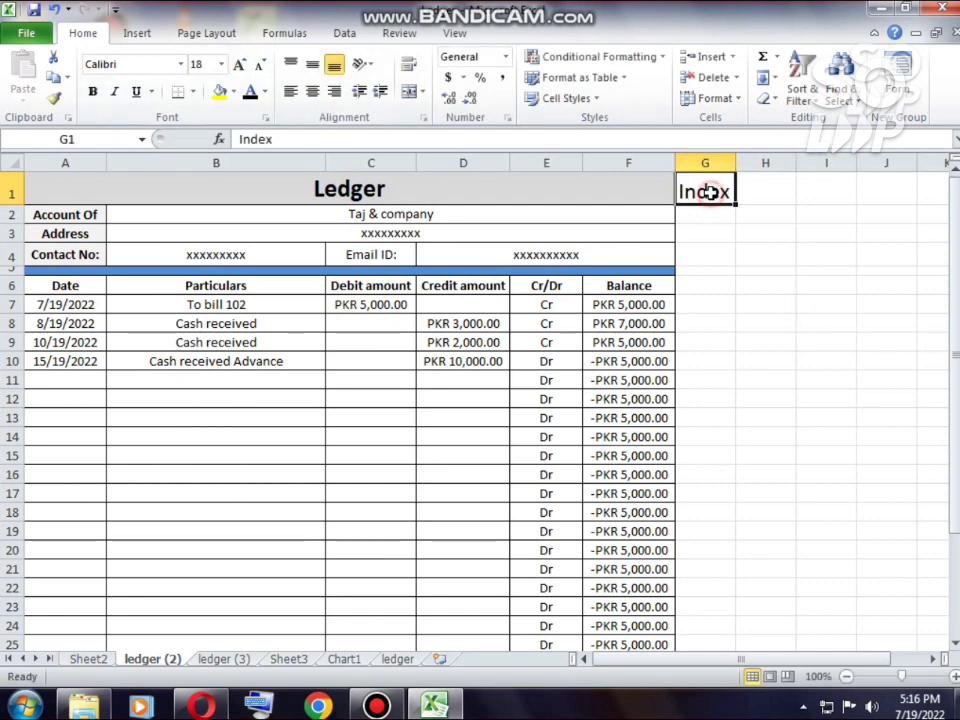
left_click(312, 64)
left_click(312, 91)
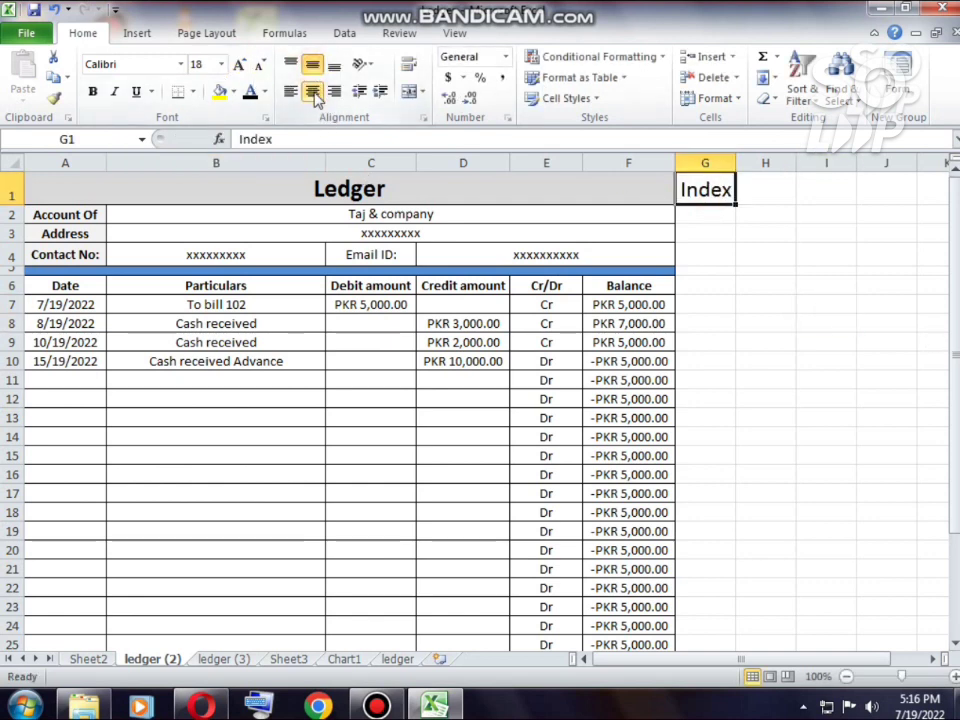
left_click(92, 92)
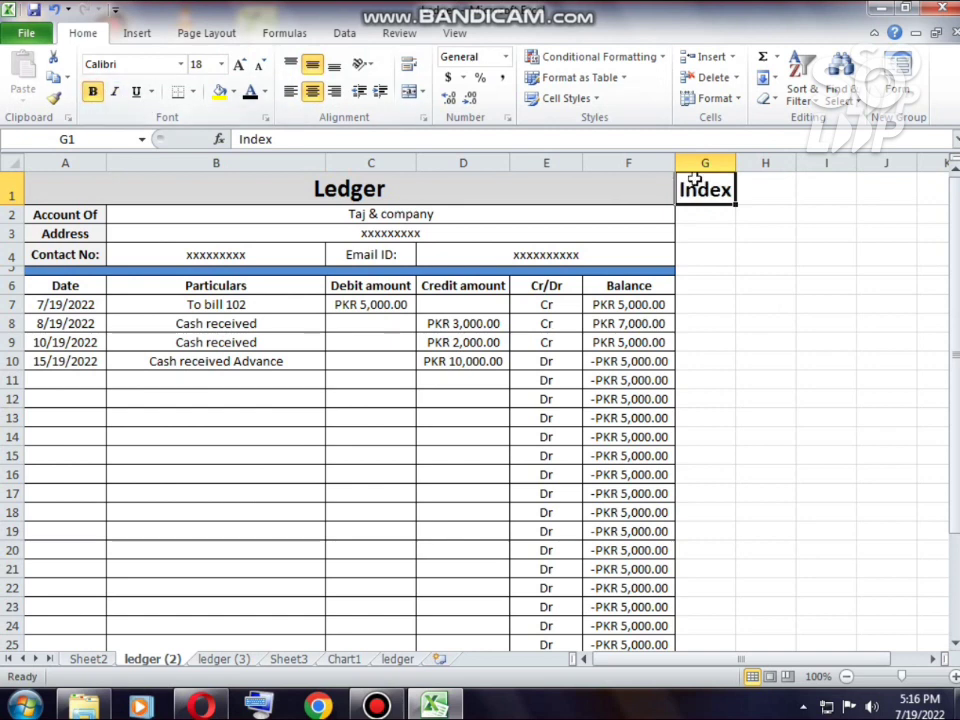
left_click(265, 91)
left_click(265, 91)
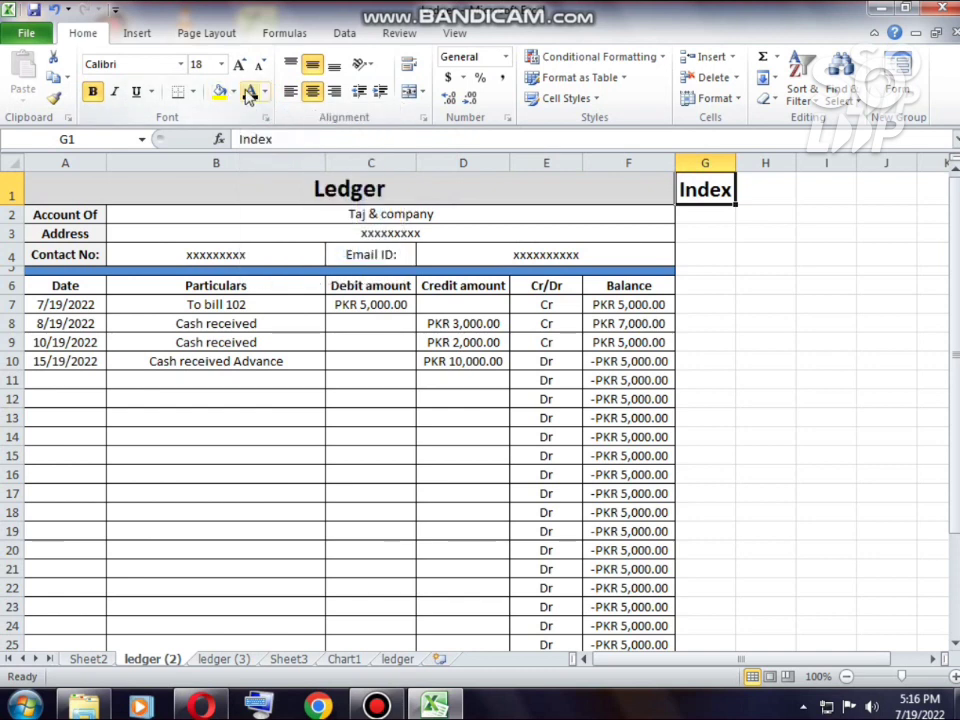
left_click(231, 92)
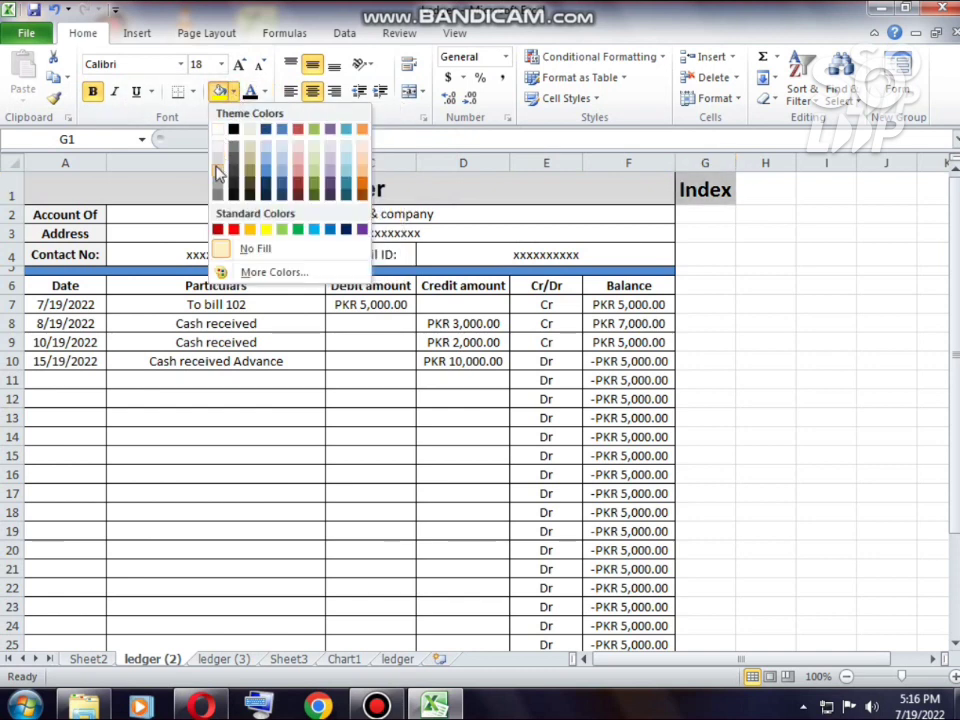
left_click(218, 172)
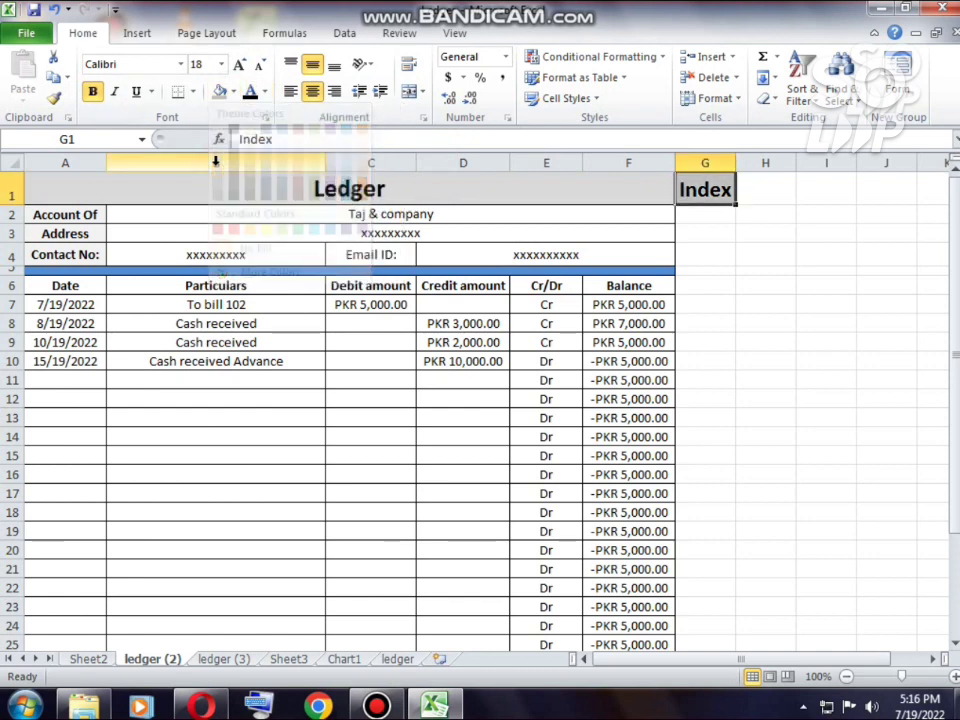
Hyperlink the G1 Index label to Sheet2 within this document.
right_click(720, 198)
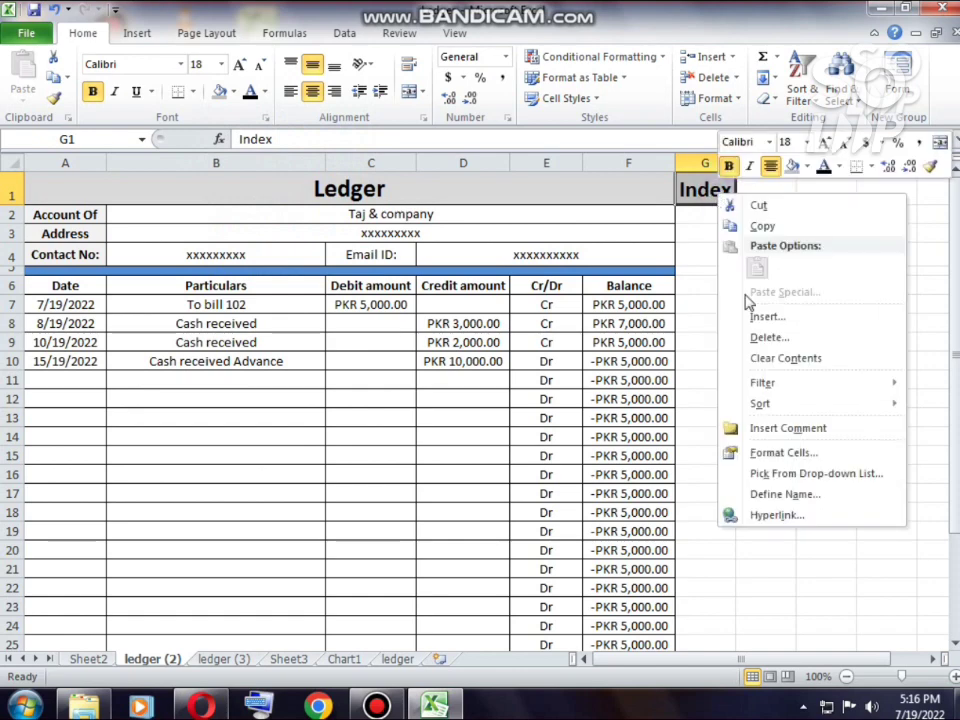
left_click(770, 512)
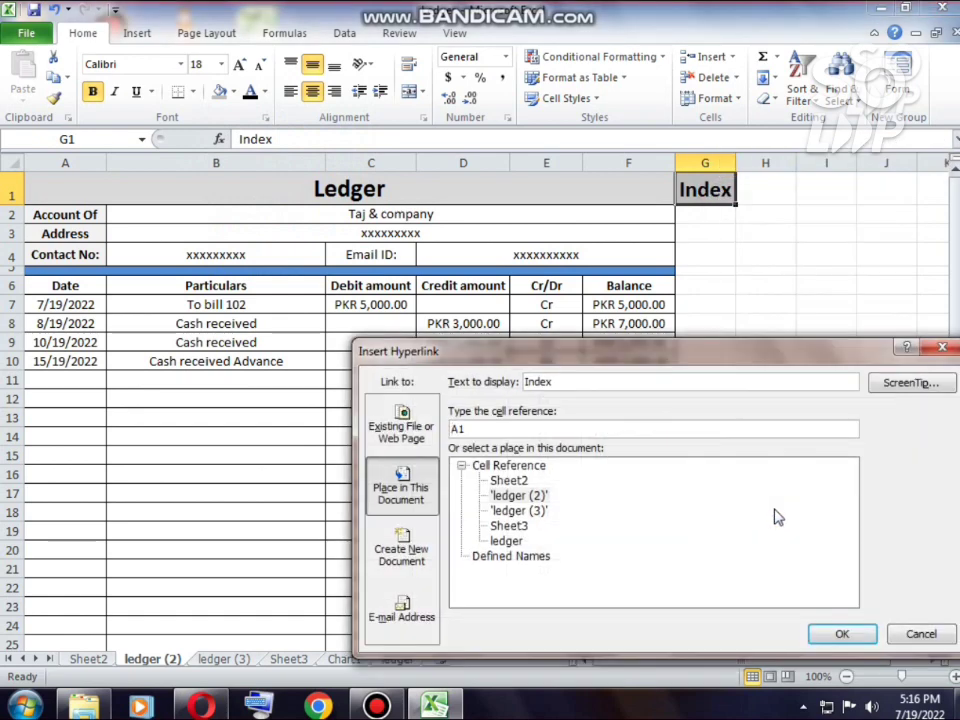
left_click(517, 481)
left_click(846, 632)
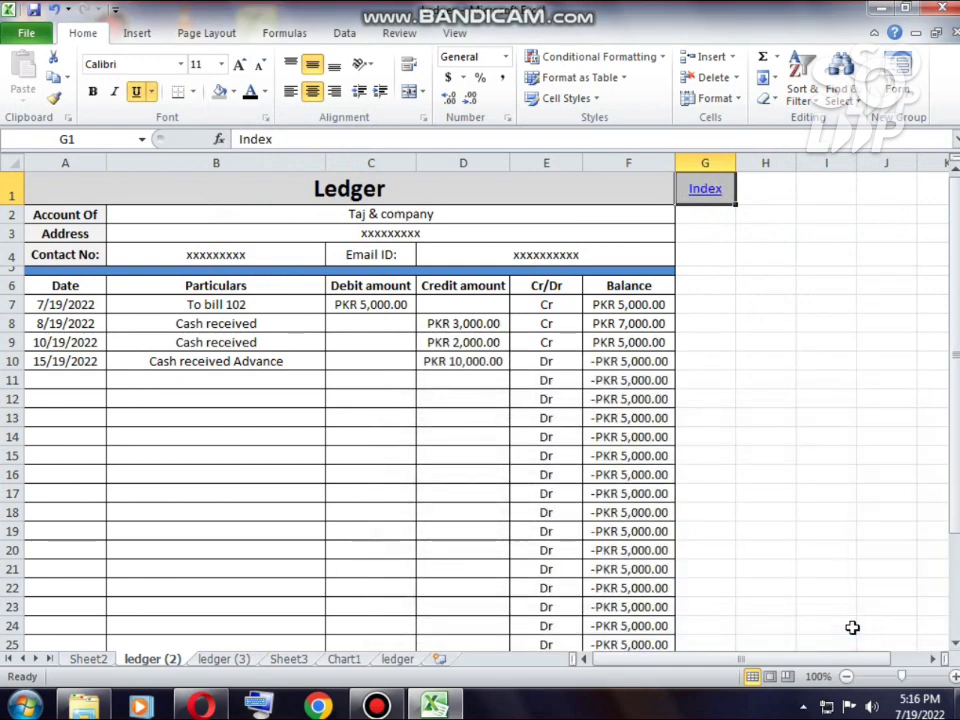
Make the Index link dark and un-underlined, then follow it to Sheet2.
left_click(267, 92)
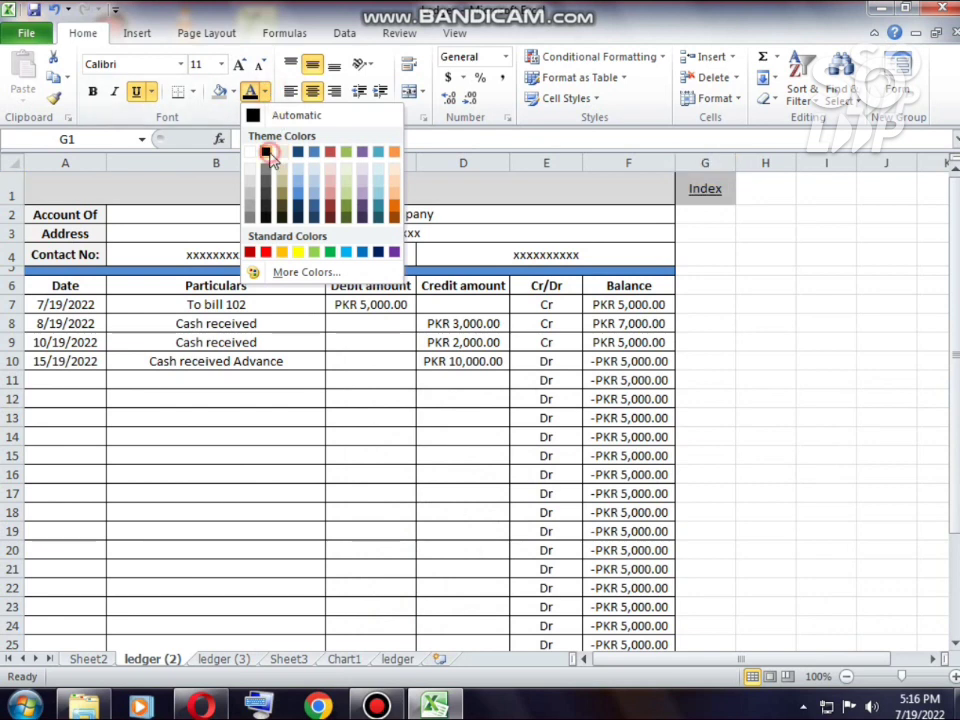
left_click(268, 155)
left_click(142, 96)
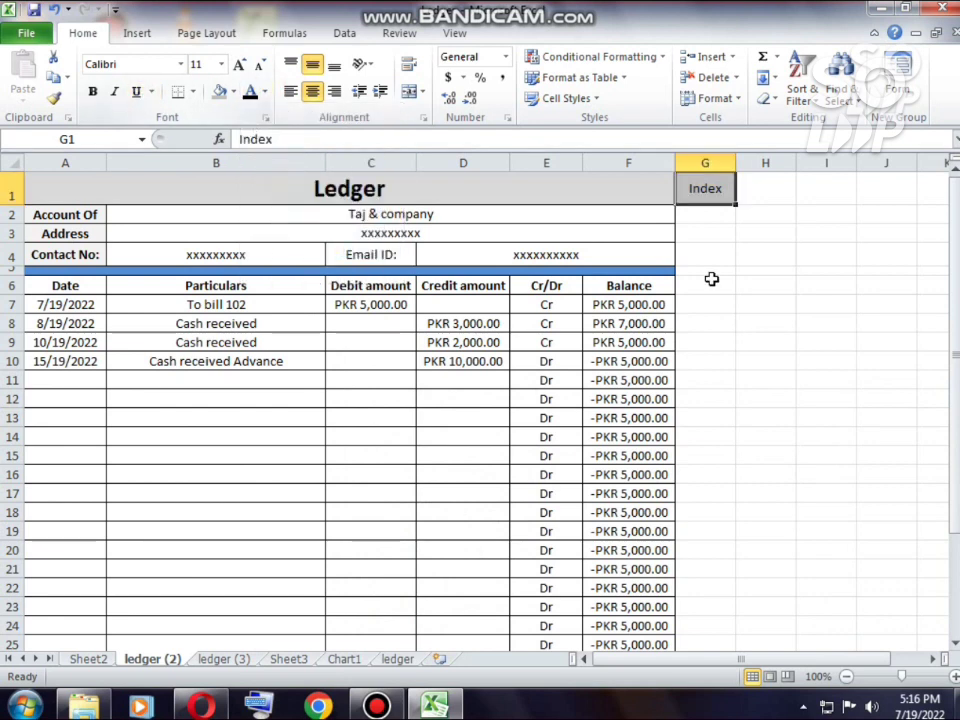
left_click(709, 283)
left_click(716, 197)
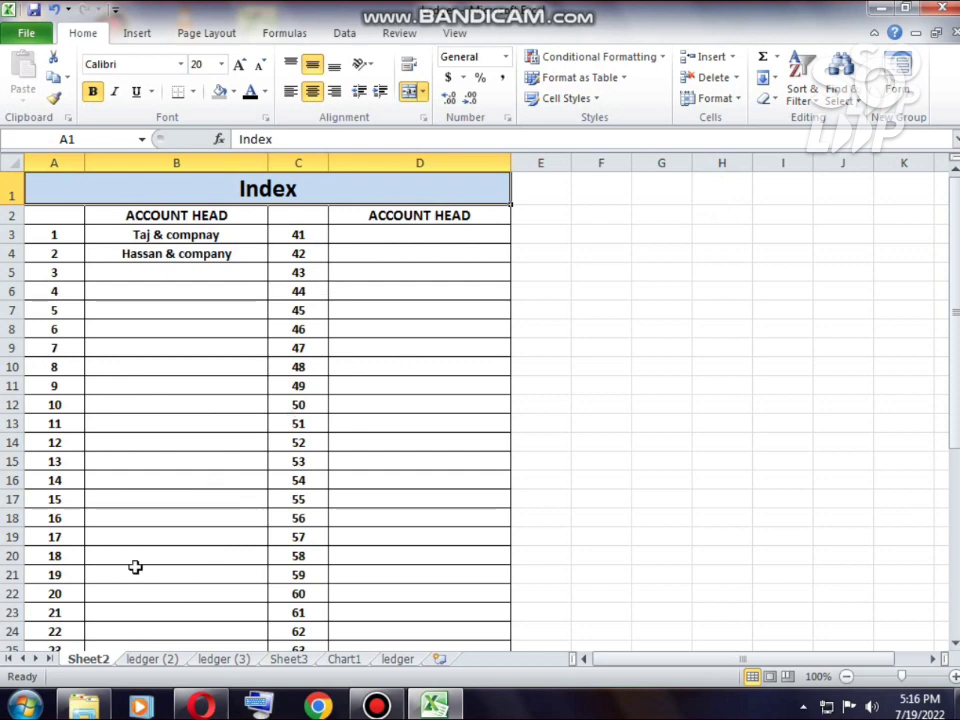
Test the Index and Hassan & company links, landing on cell G1 of ledger (3).
left_click(190, 234)
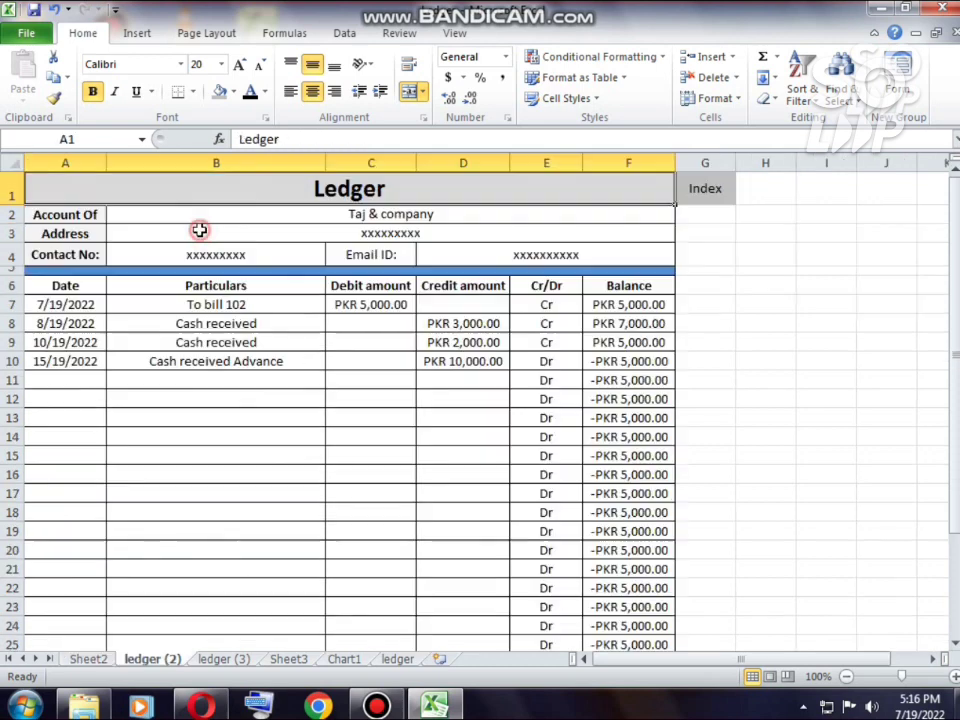
left_click(707, 195)
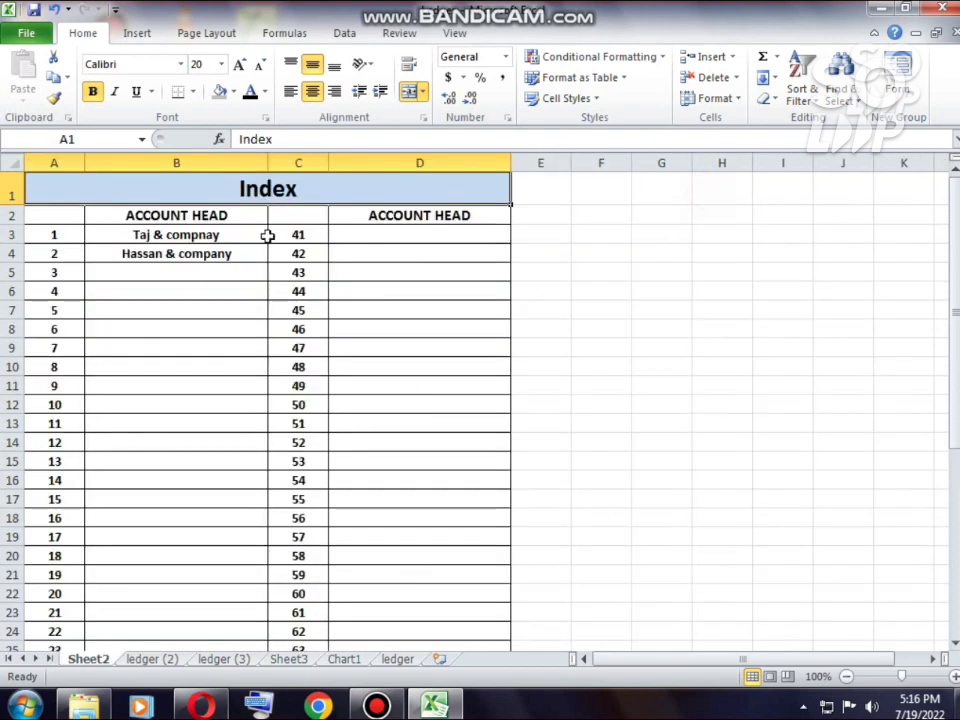
left_click(178, 254)
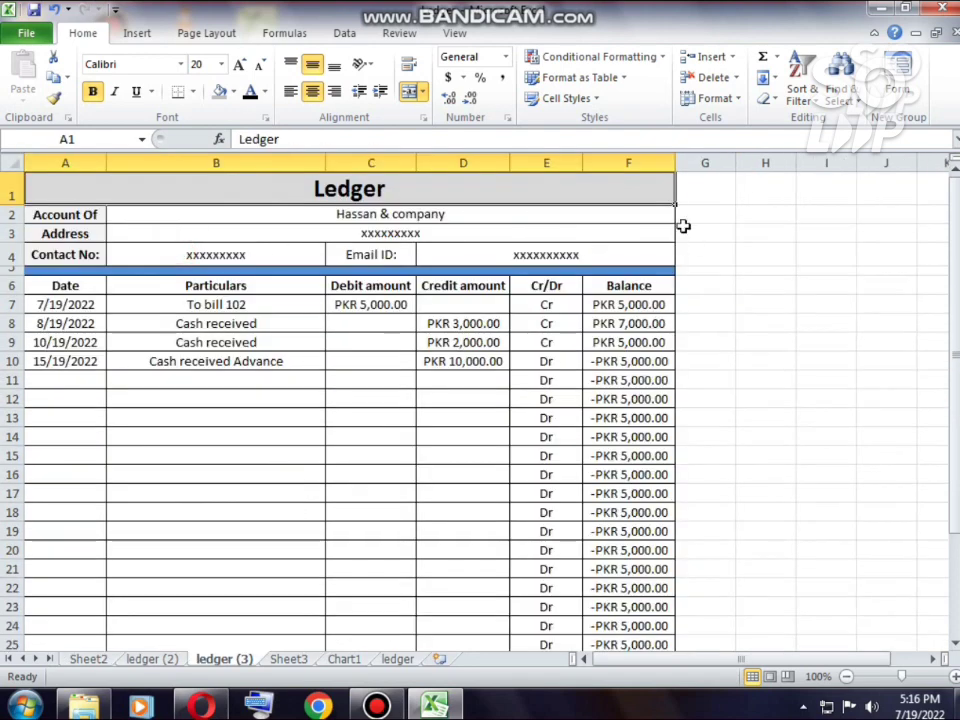
left_click(695, 195)
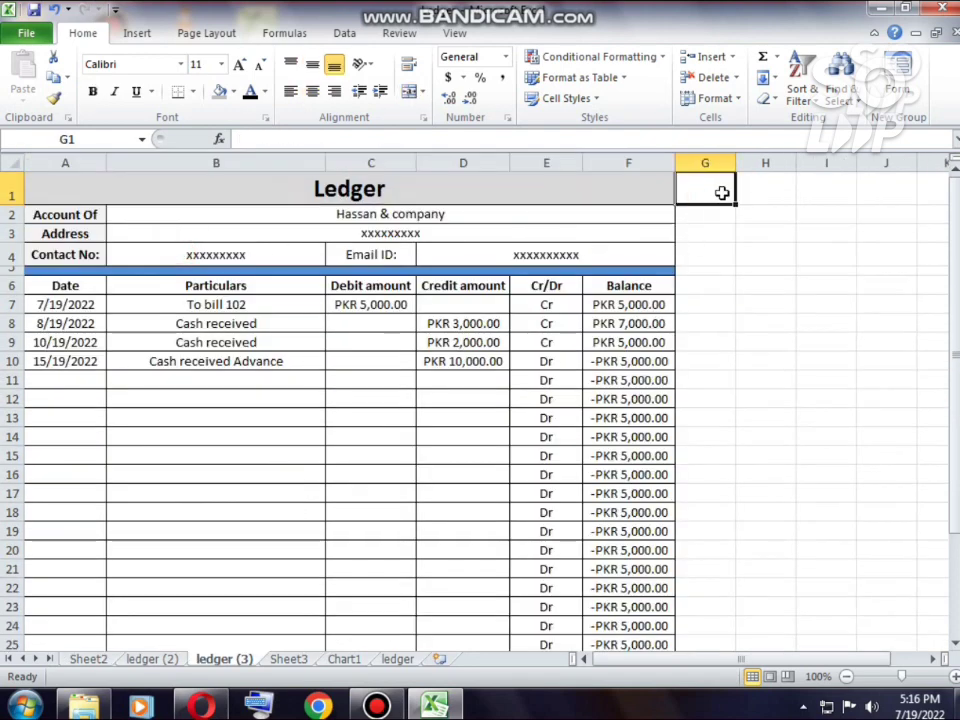
Enter 'Index' in G1 of ledger (3) and enlarge its font size.
type("Index")
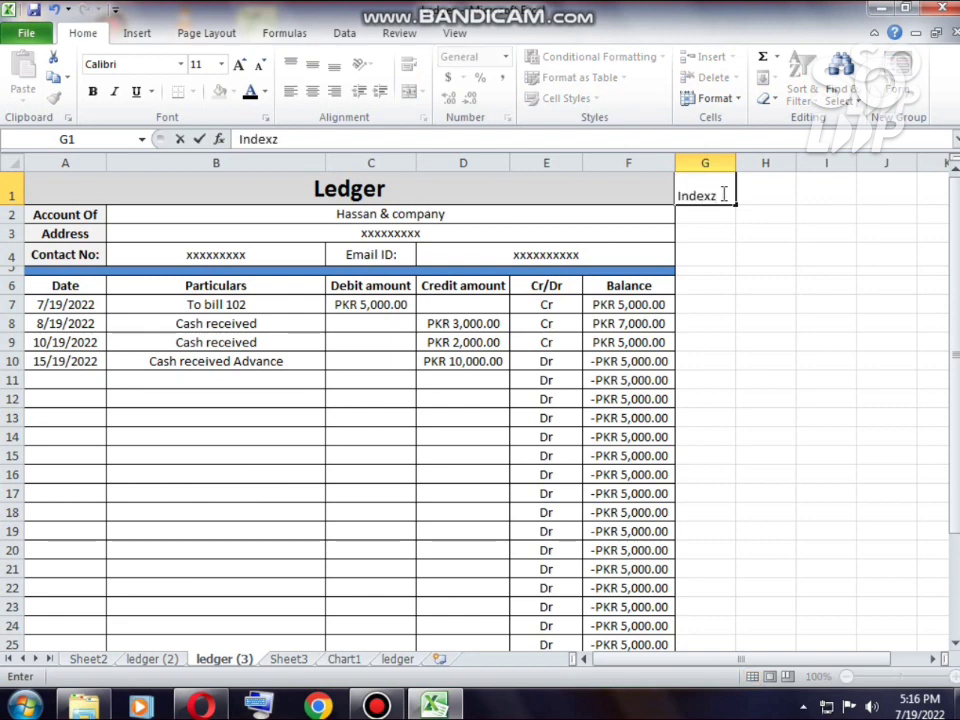
left_click(238, 66)
left_click(238, 66)
left_click(238, 66)
left_click(238, 66)
left_click(238, 66)
left_click(238, 66)
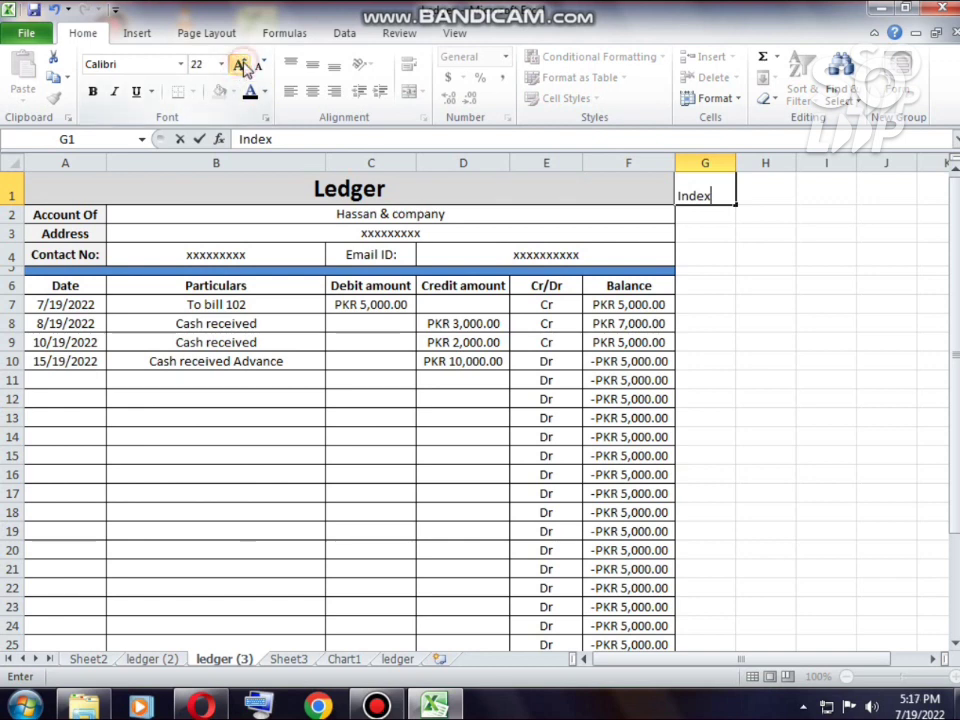
left_click(238, 66)
left_click(718, 232)
Raise the Index label to 18 pt and centre it horizontally and vertically.
left_click(717, 199)
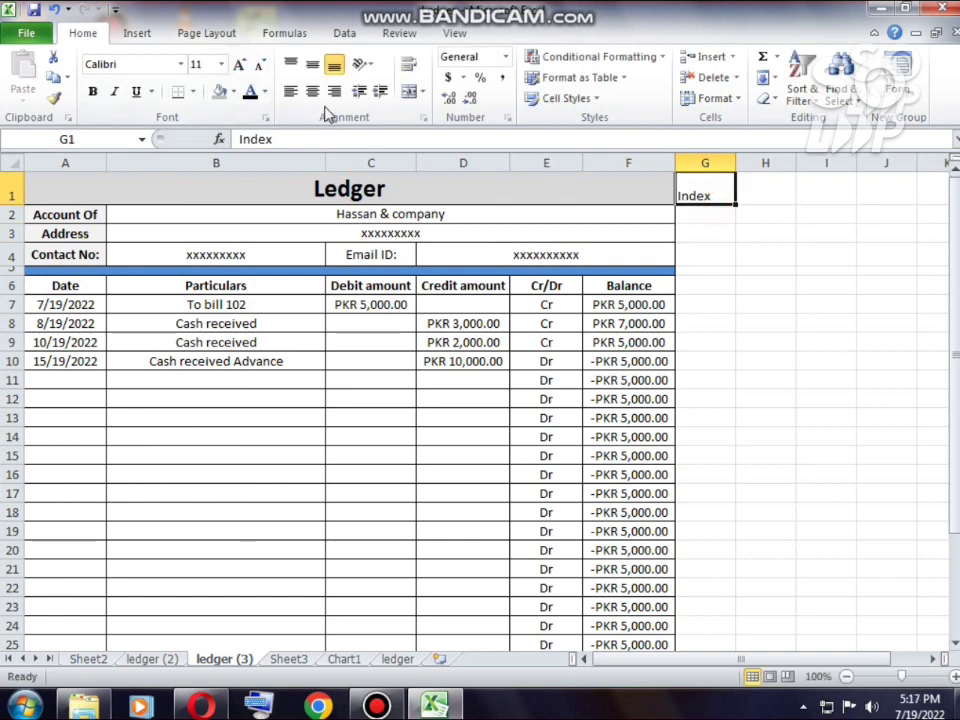
left_click(238, 64)
left_click(238, 64)
left_click(238, 64)
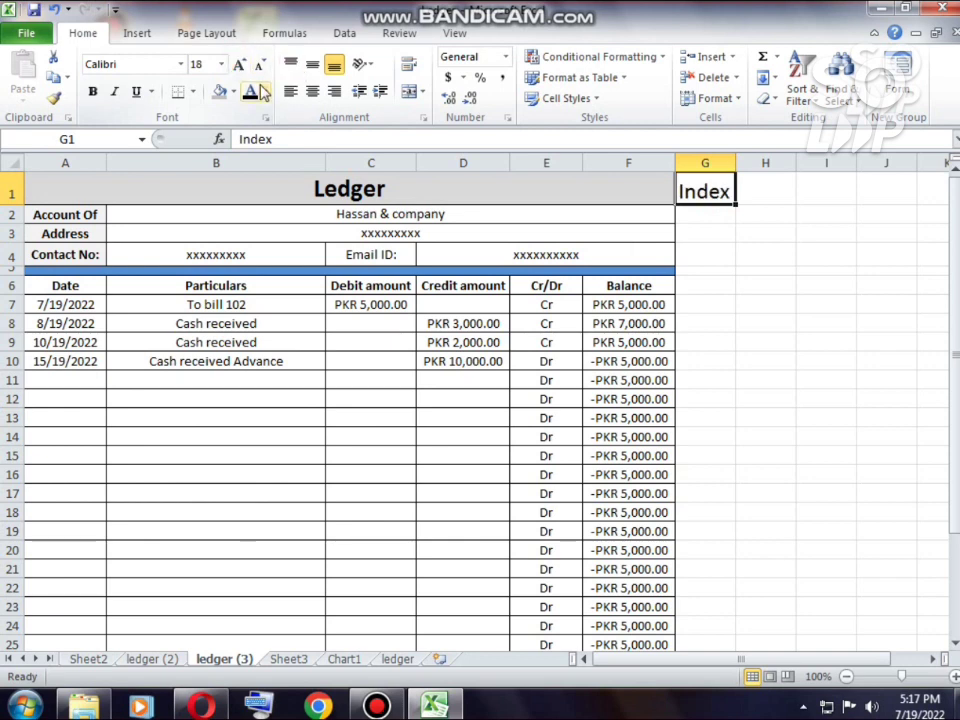
left_click(312, 91)
left_click(314, 64)
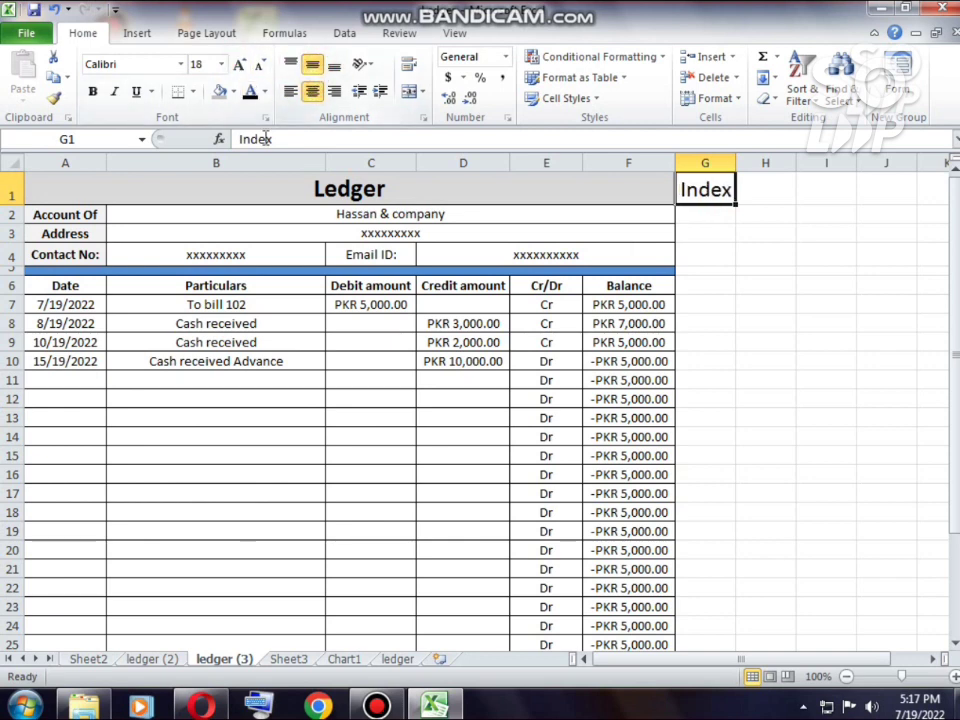
left_click(714, 235)
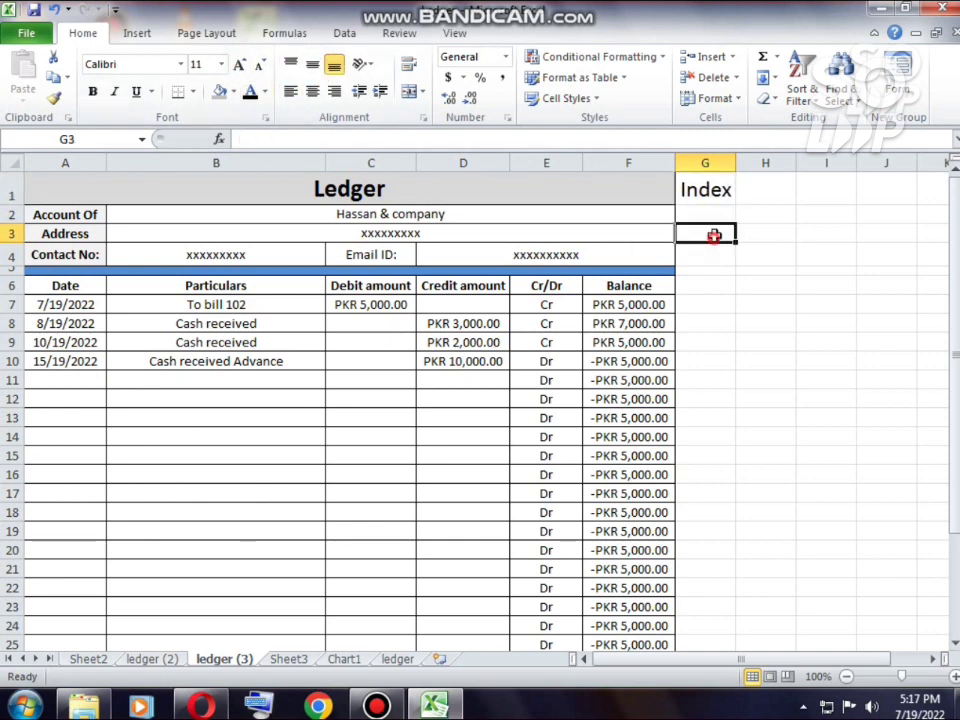
left_click(705, 190)
Hyperlink the ledger (3) G1 Index label to Sheet2.
right_click(705, 190)
left_click(760, 511)
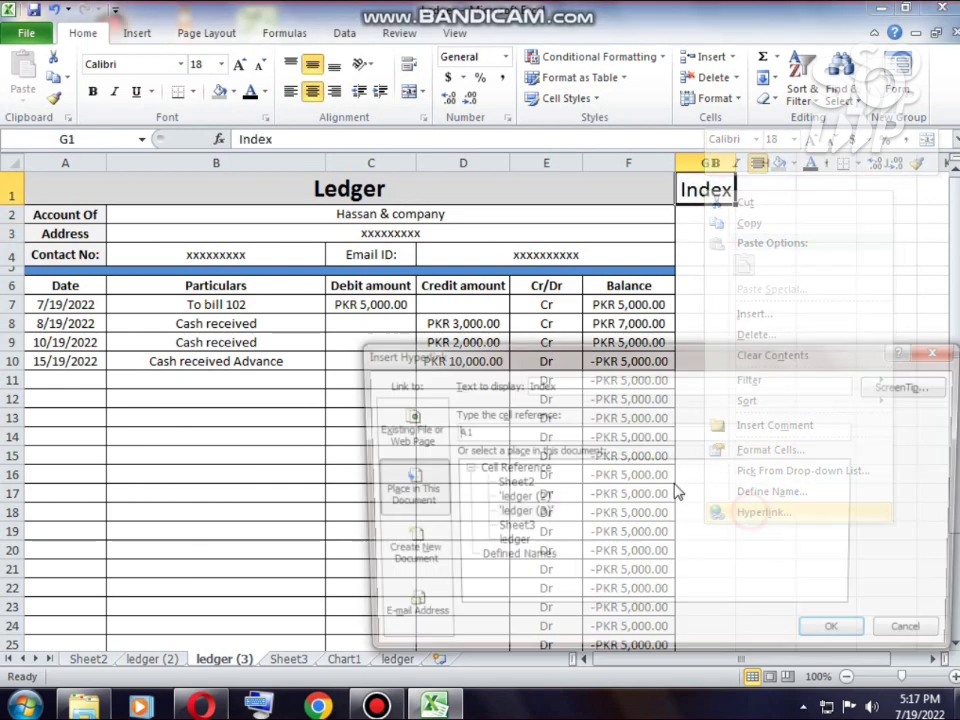
left_click(505, 484)
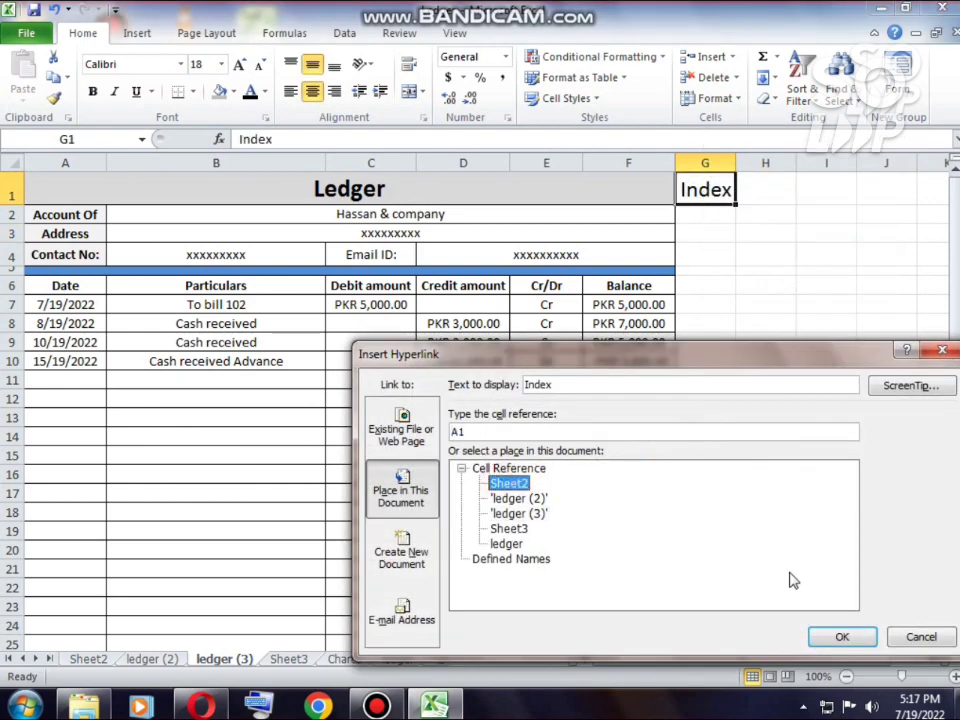
left_click(842, 636)
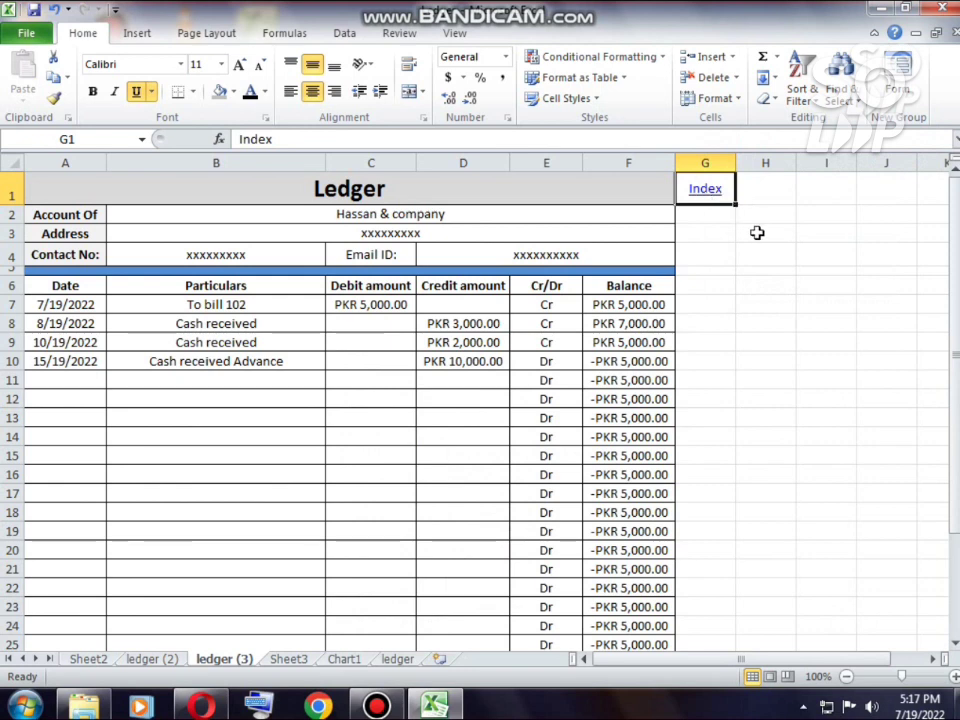
Set the Index link's font colour to Automatic black.
left_click(756, 231)
left_click(724, 210)
left_click(723, 188)
left_click(250, 91)
left_click(264, 91)
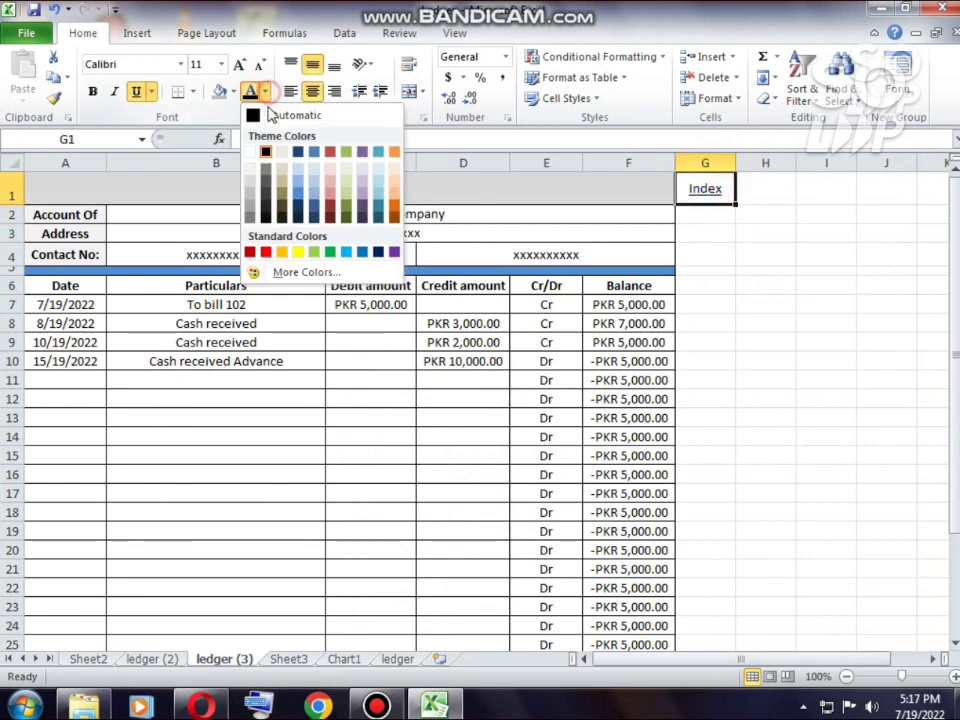
left_click(268, 115)
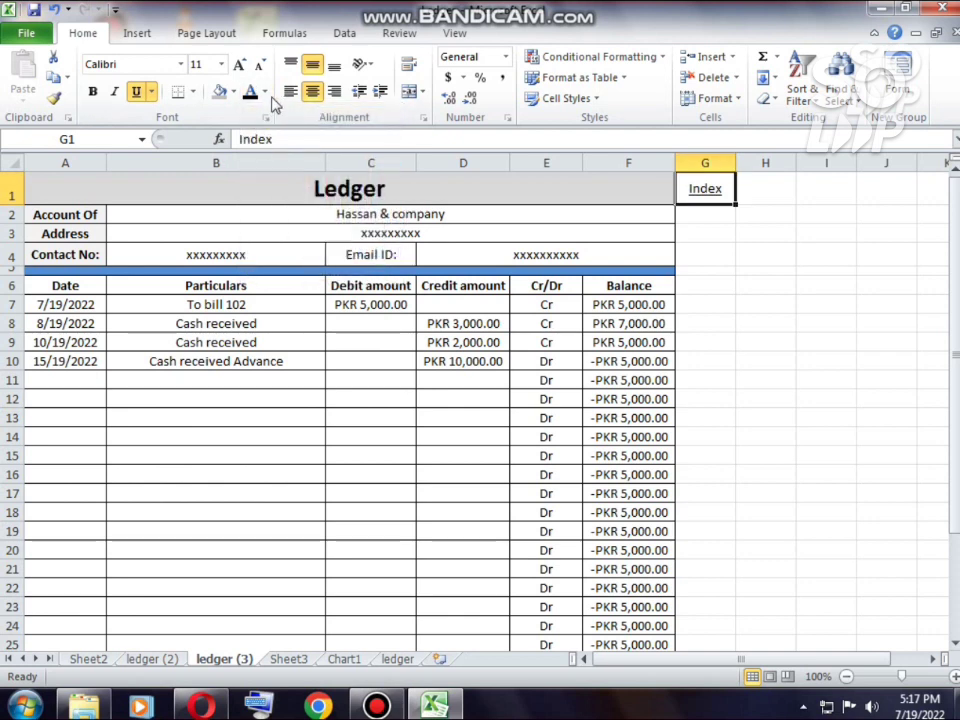
Give the Index cell a tan fill, a larger font and an underline.
left_click(233, 91)
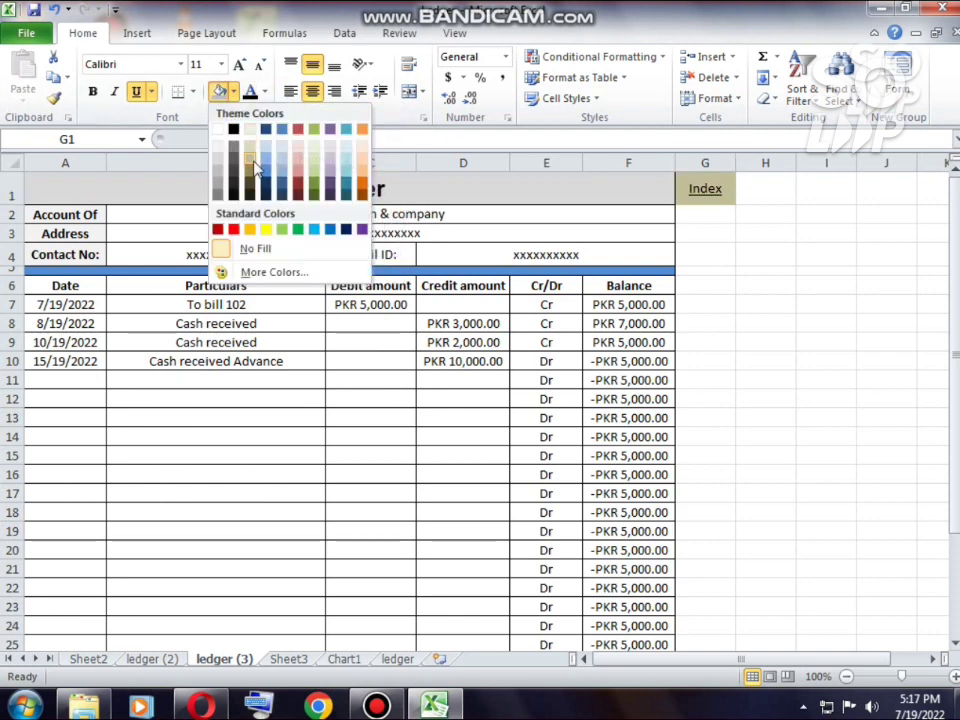
left_click(255, 168)
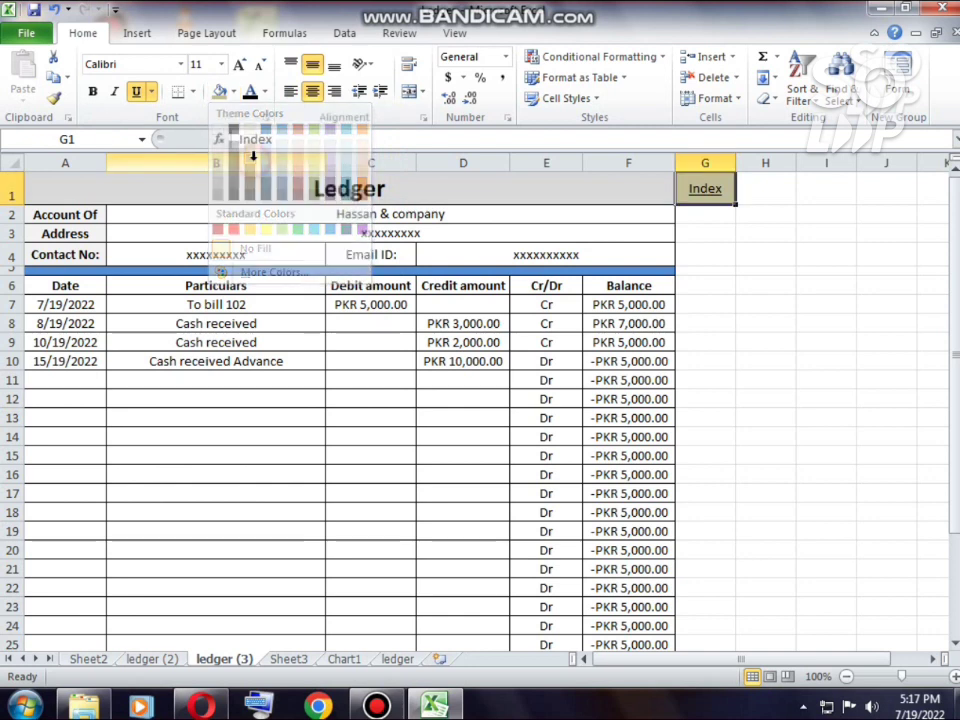
left_click(241, 64)
left_click(241, 64)
left_click(241, 64)
left_click(241, 64)
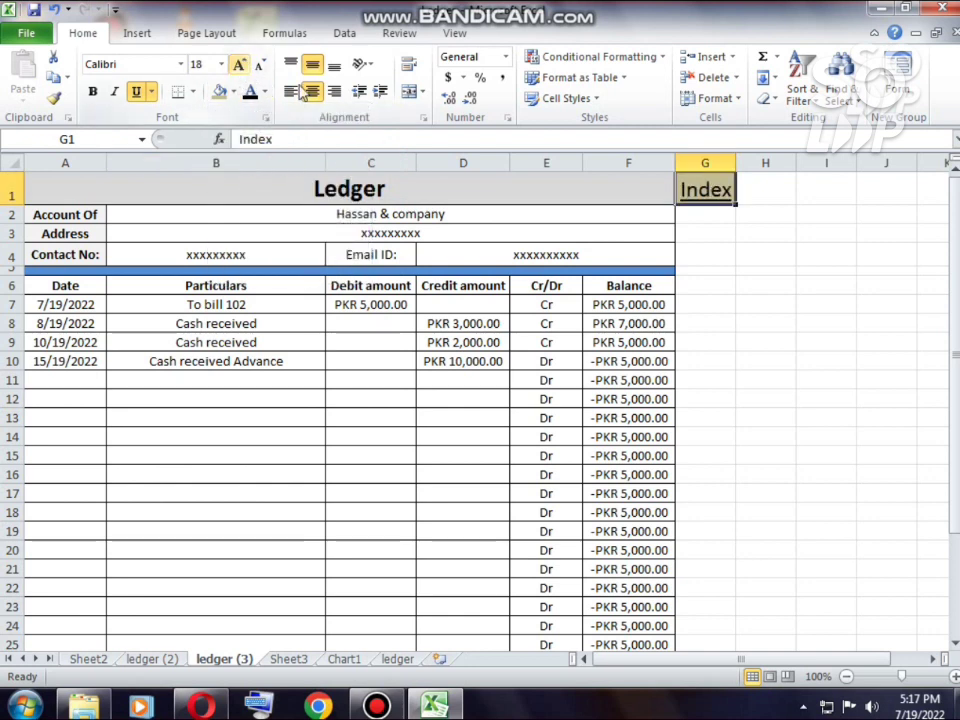
left_click(688, 284)
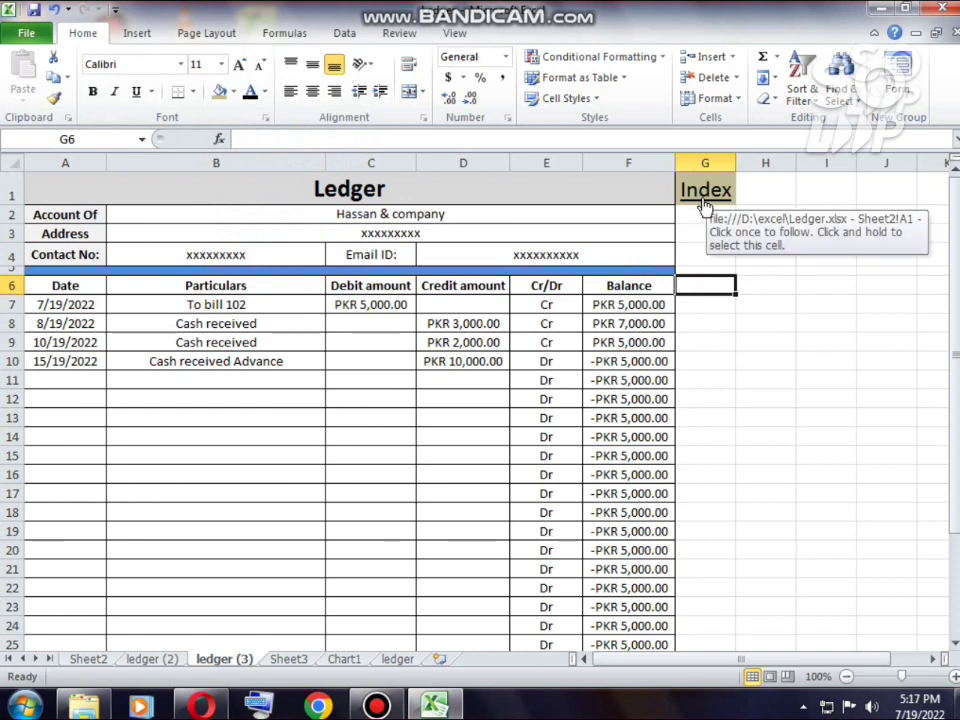
left_click(136, 92)
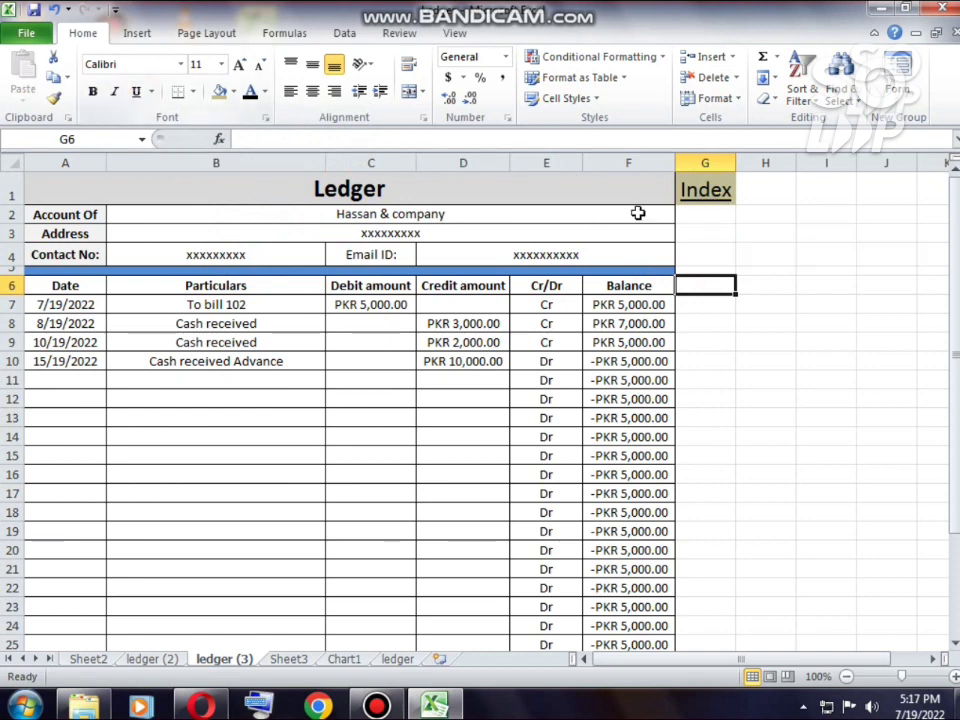
left_click(776, 270)
left_click(706, 190)
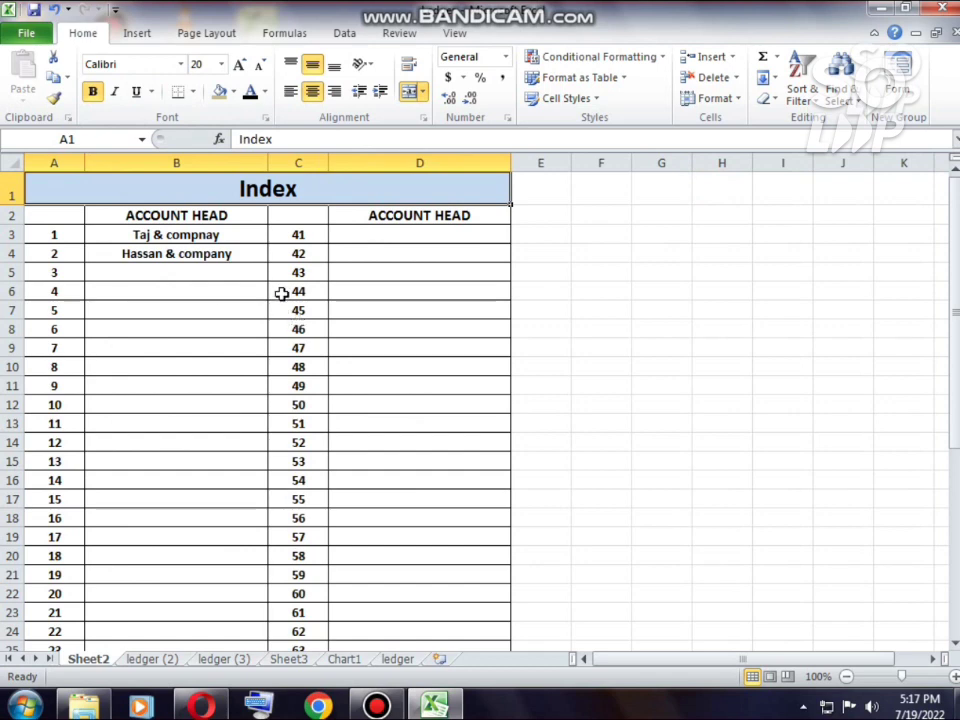
left_click(171, 268)
left_click(178, 252)
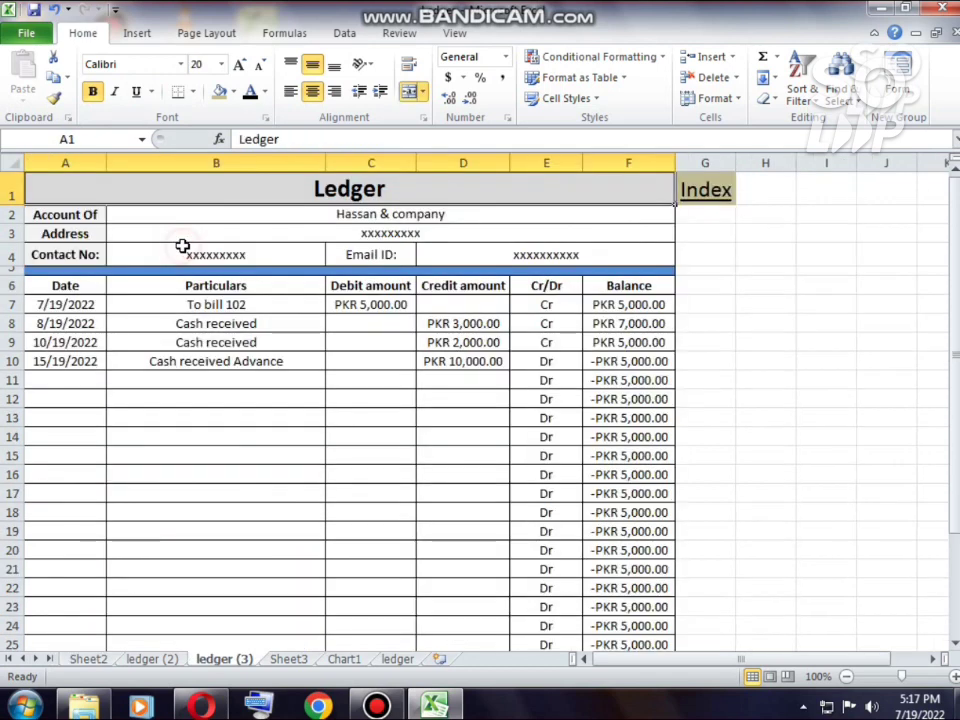